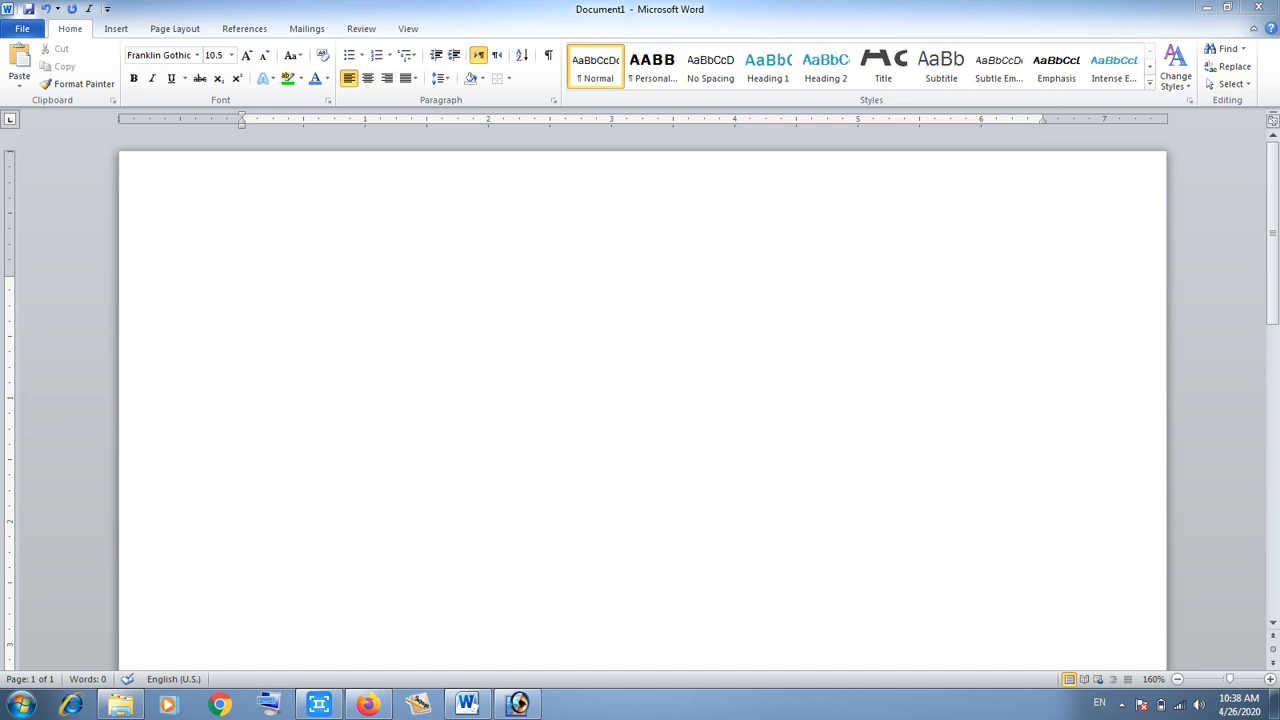
Step: Fill the blank document with sample paragraphs using the =rand() function
{"action": "left_click", "coordinate": [1150, 83]}
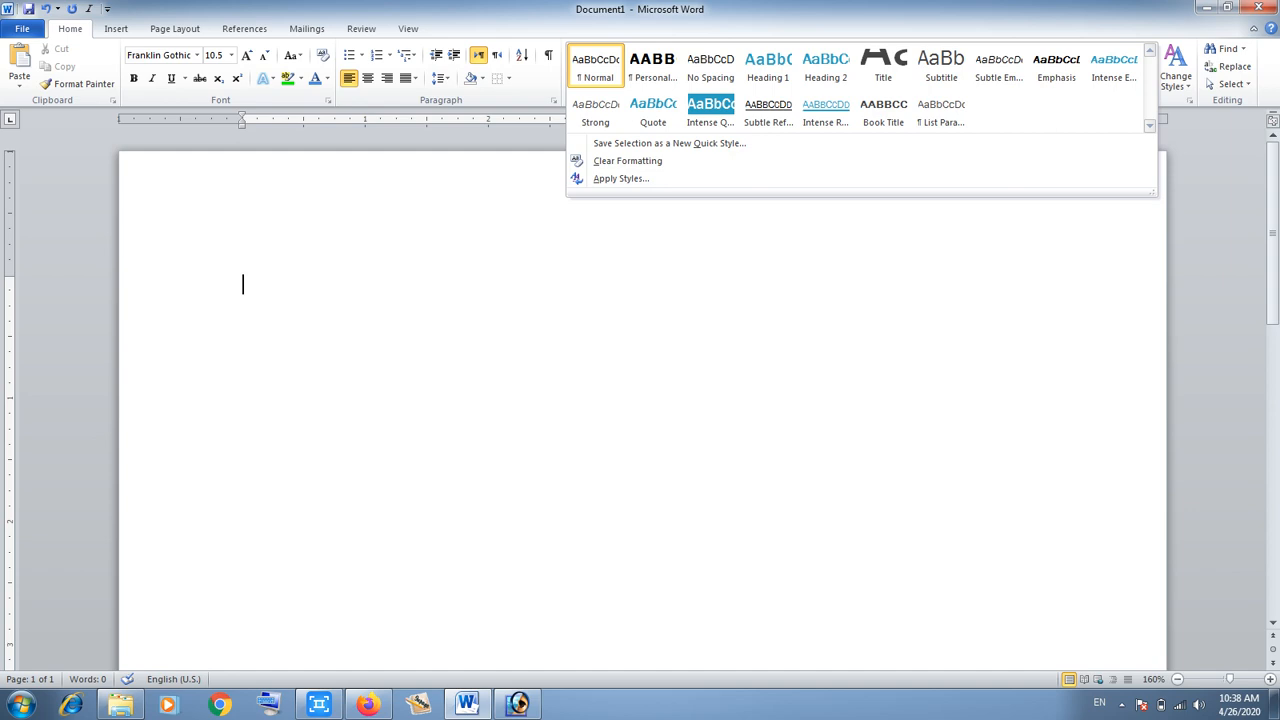
{"action": "key", "text": "Escape"}
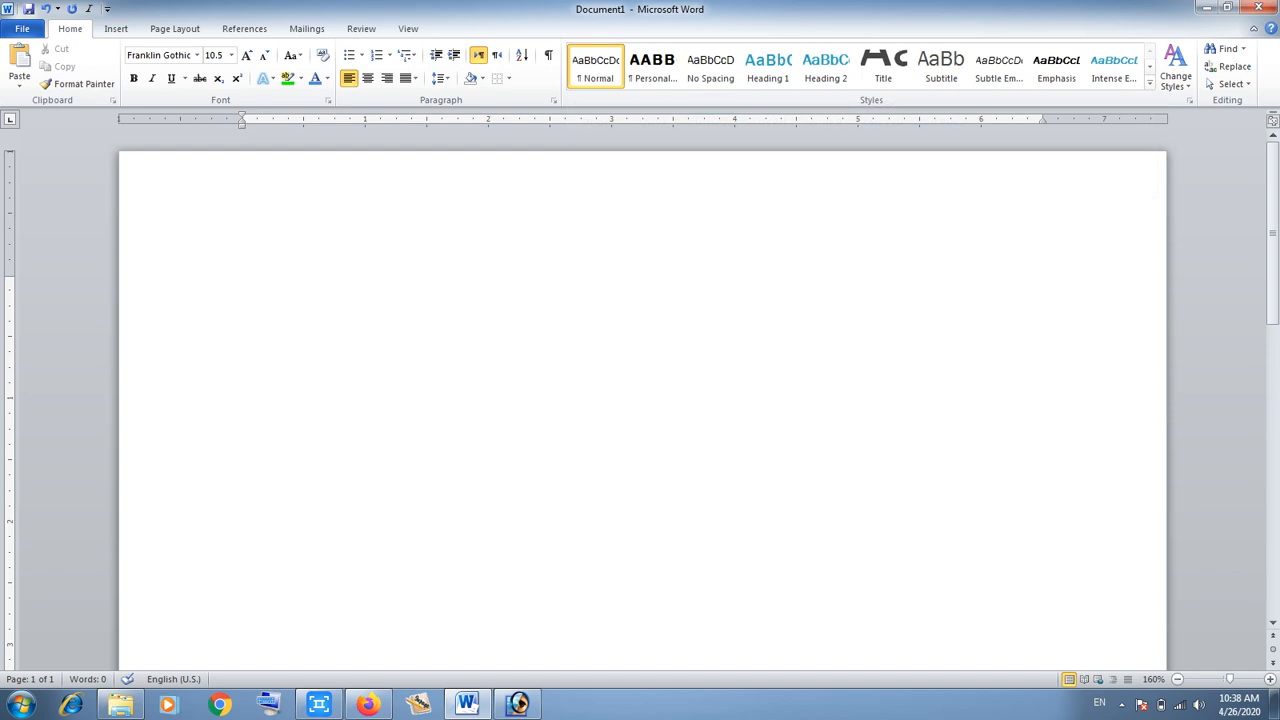
{"action": "type", "text": "=rand()"}
{"action": "key", "text": "Return"}
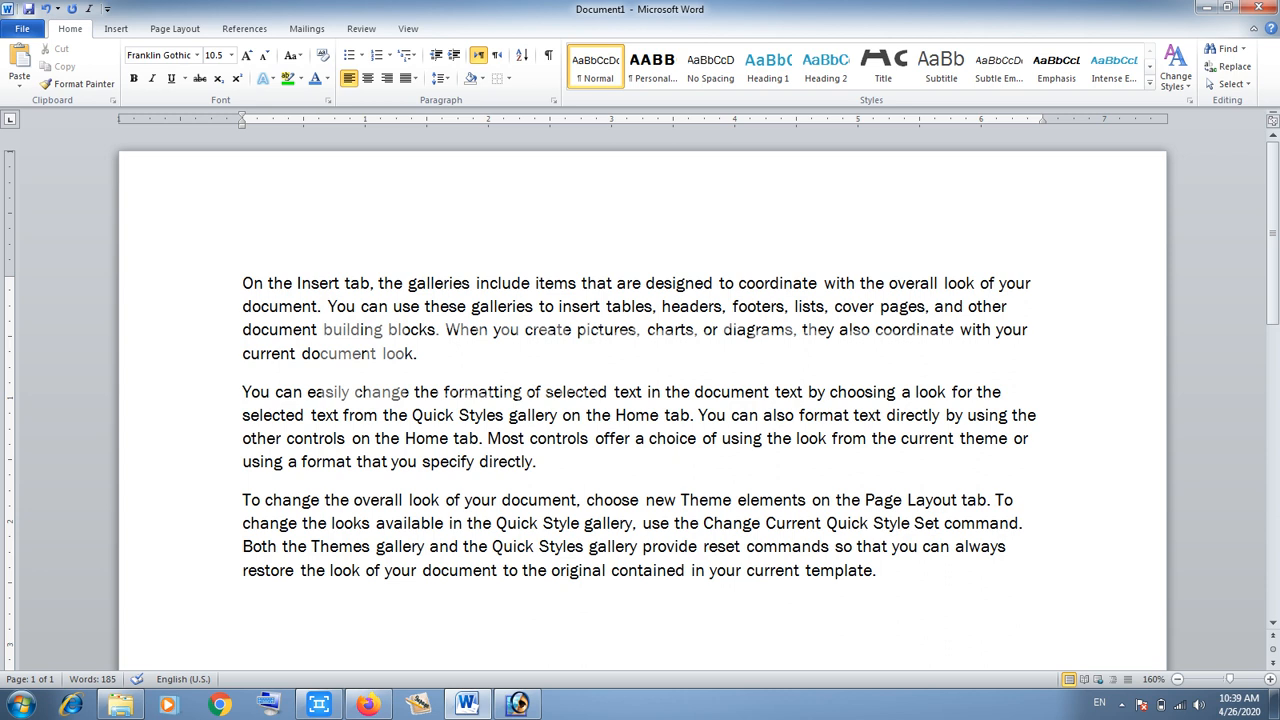
Step: Apply the Title style to the second paragraph and look over the enlarged text
{"action": "left_click_drag", "start_coordinate": [540, 461], "coordinate": [242, 391]}
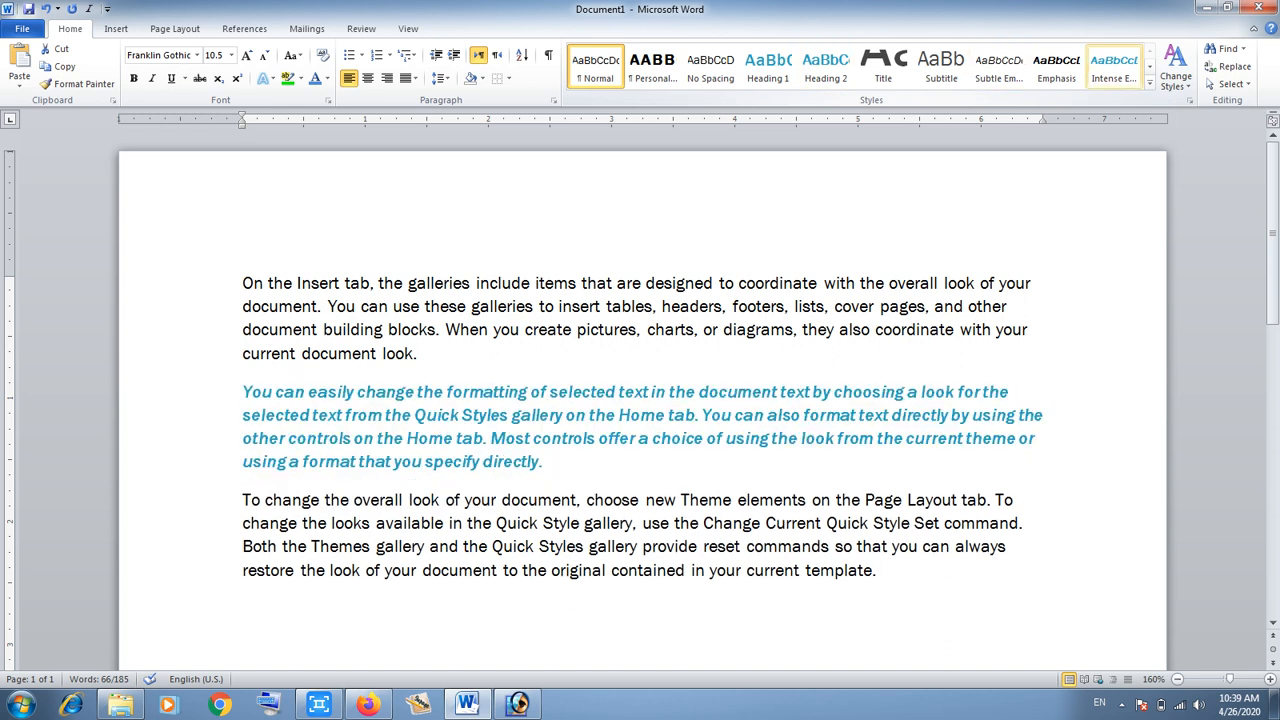
{"action": "left_click", "coordinate": [1149, 87]}
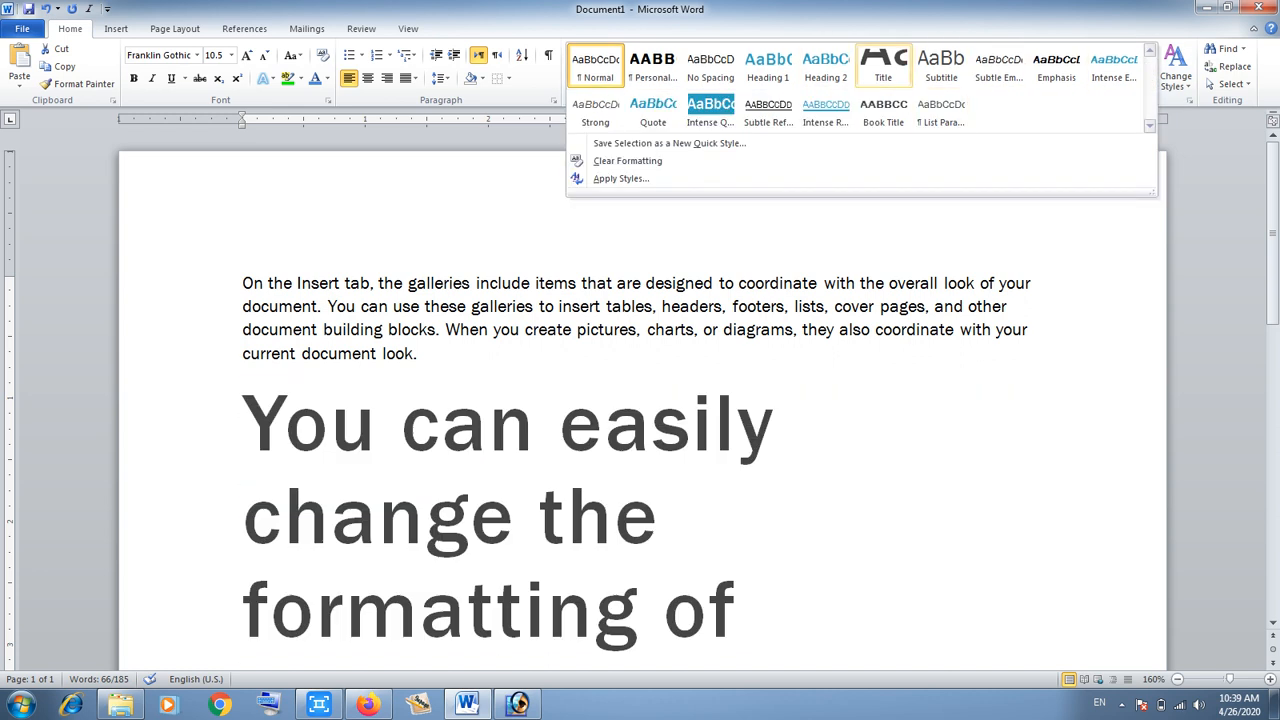
{"action": "left_click", "coordinate": [883, 65]}
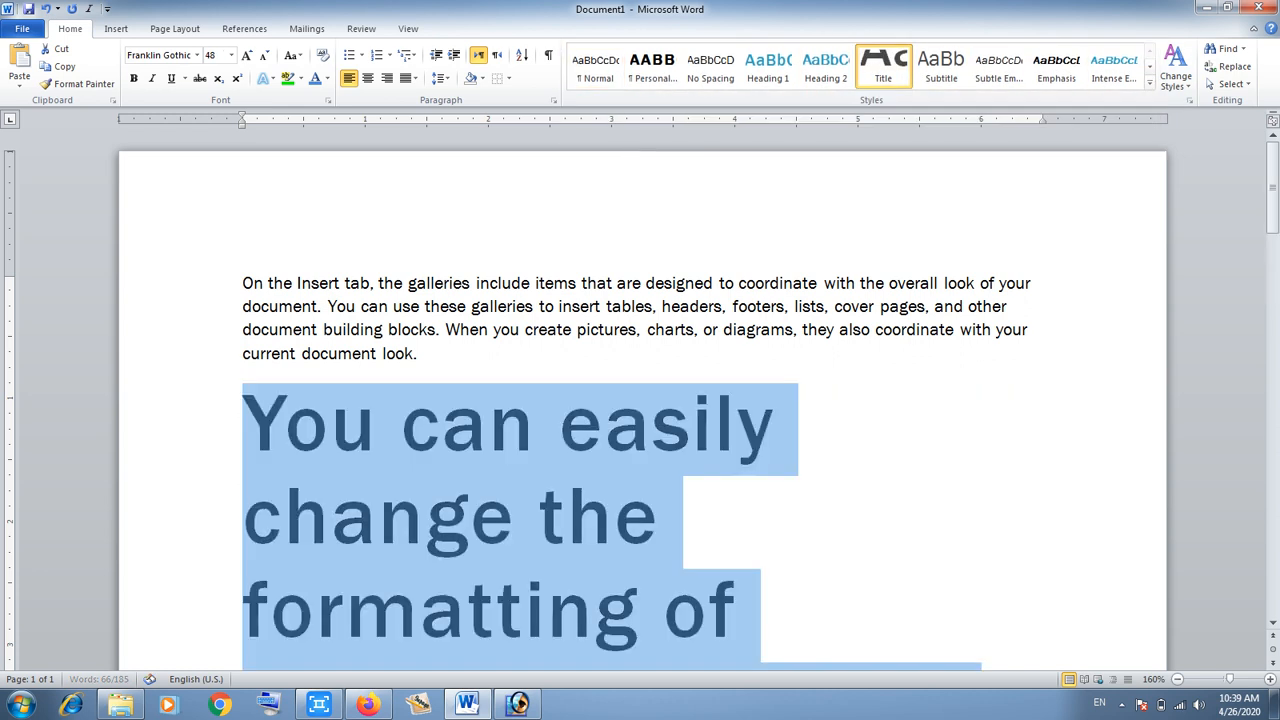
{"action": "scroll", "coordinate": [640, 400], "scroll_direction": "down", "scroll_amount": 5}
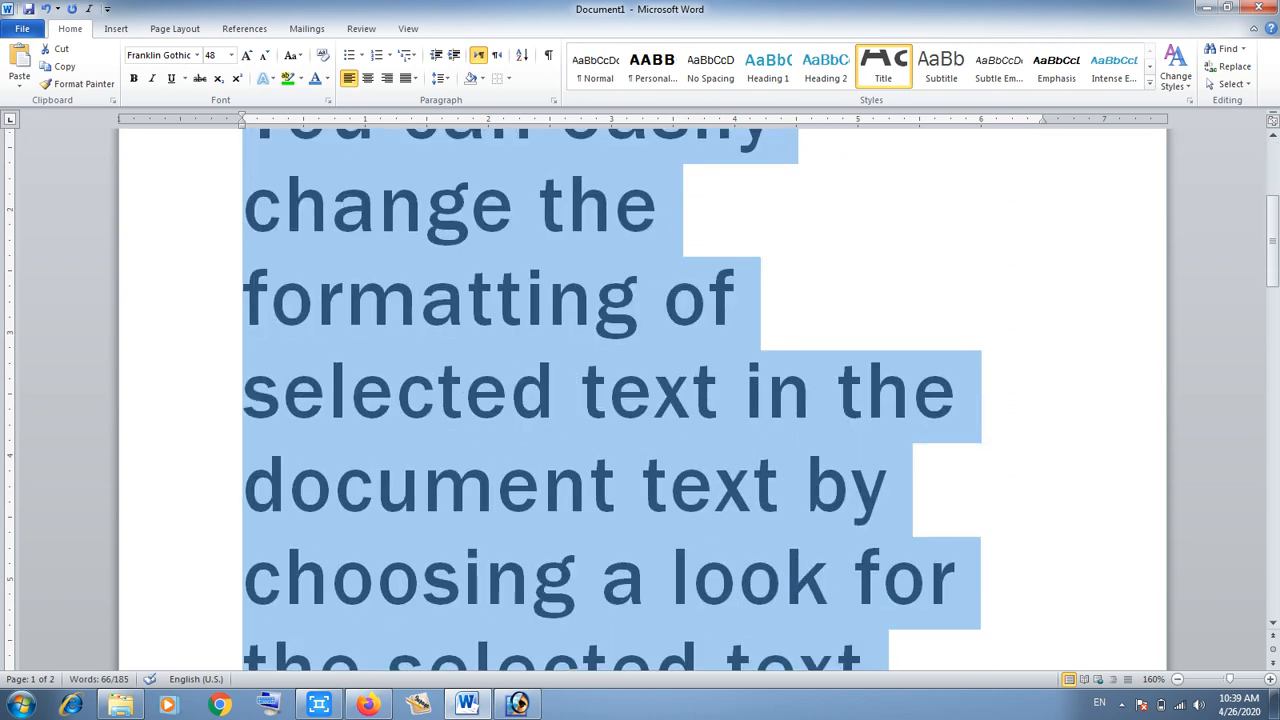
{"action": "scroll", "coordinate": [640, 400], "scroll_direction": "down", "scroll_amount": 6}
{"action": "scroll", "coordinate": [640, 400], "scroll_direction": "up", "scroll_amount": 3}
{"action": "scroll", "coordinate": [640, 400], "scroll_direction": "up", "scroll_amount": 7}
Step: Try the Heading 2 and No Spacing styles on the second paragraph, returning it to Normal
{"action": "left_click", "coordinate": [825, 65]}
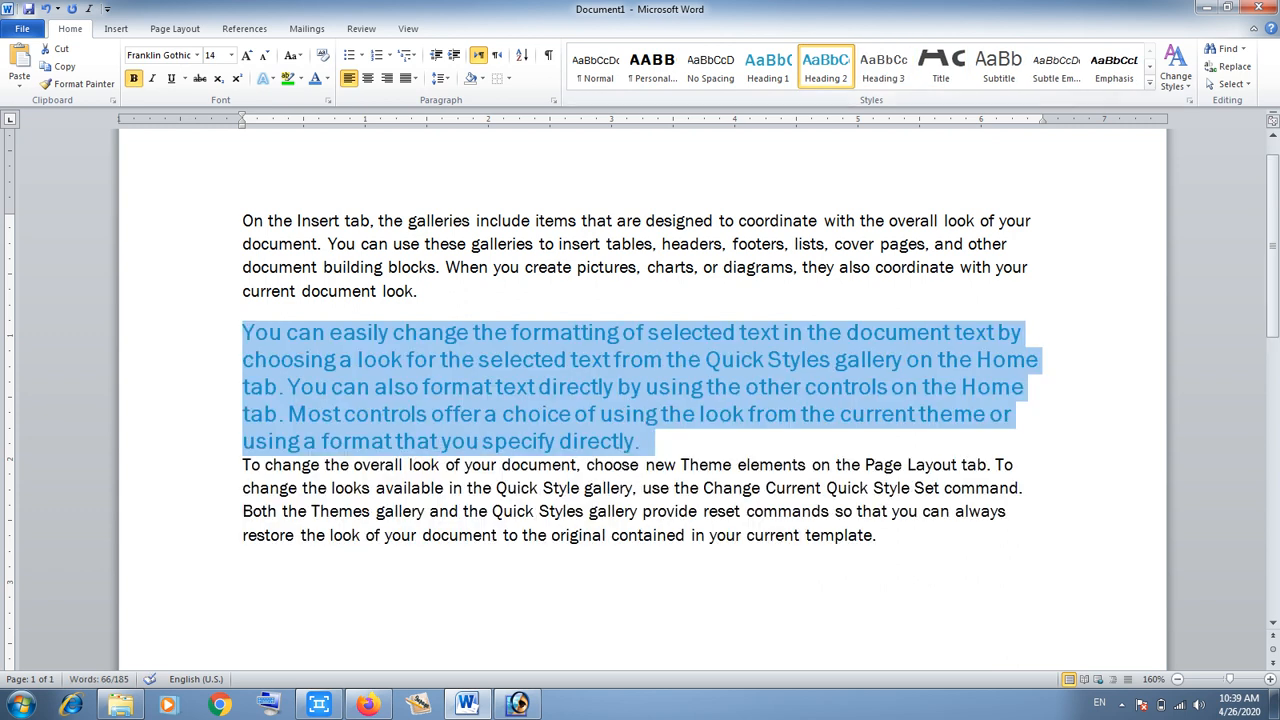
{"action": "left_click", "coordinate": [768, 65]}
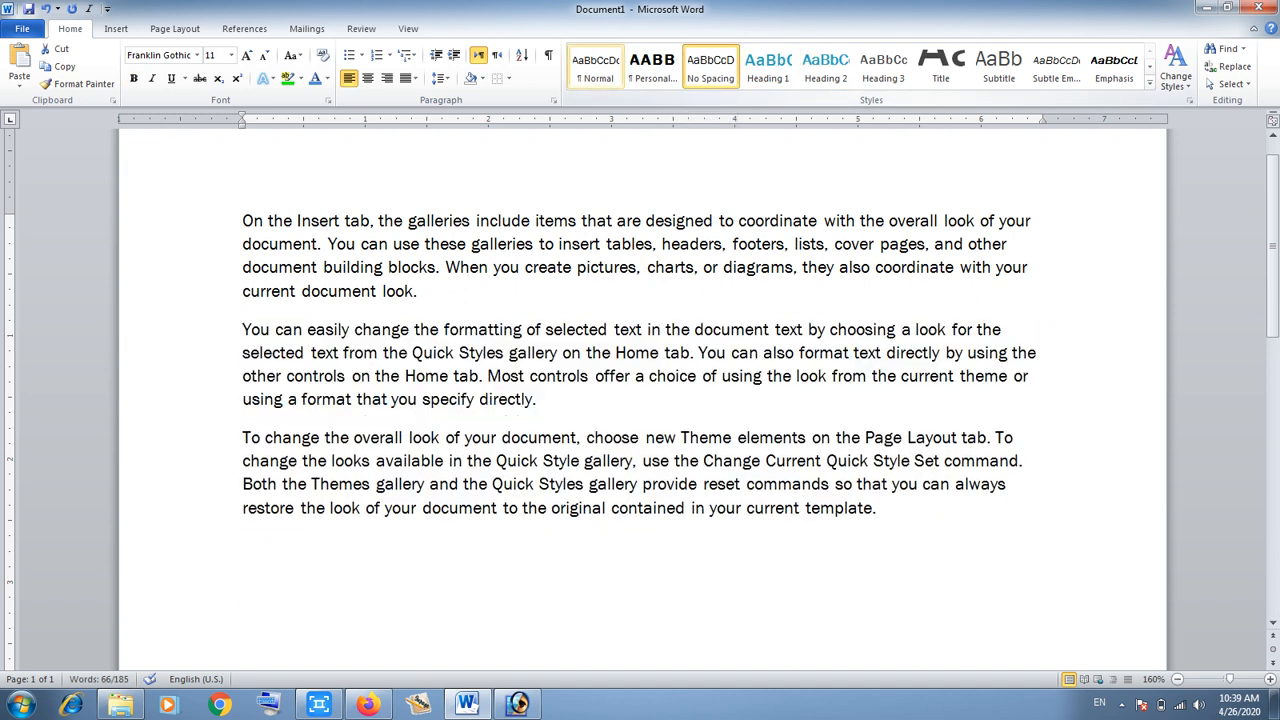
{"action": "left_click", "coordinate": [595, 65]}
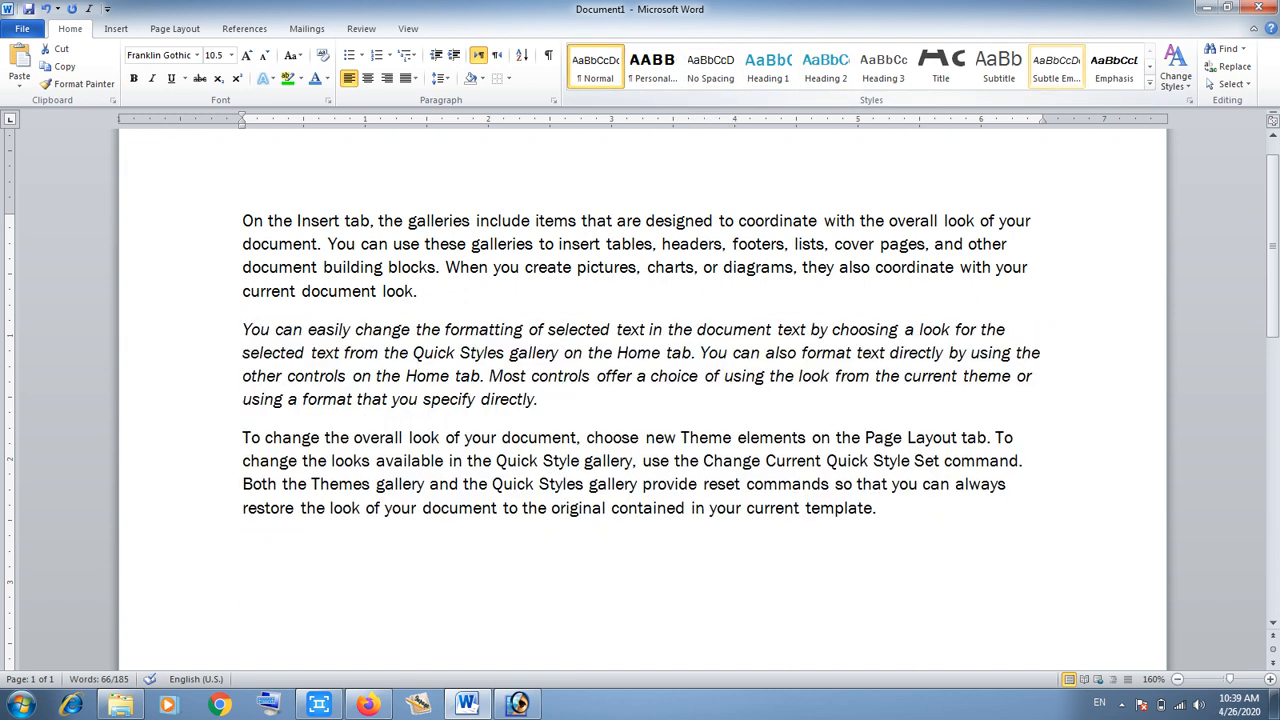
Step: Apply the Emphasis style to the second paragraph
{"action": "left_click", "coordinate": [1114, 65]}
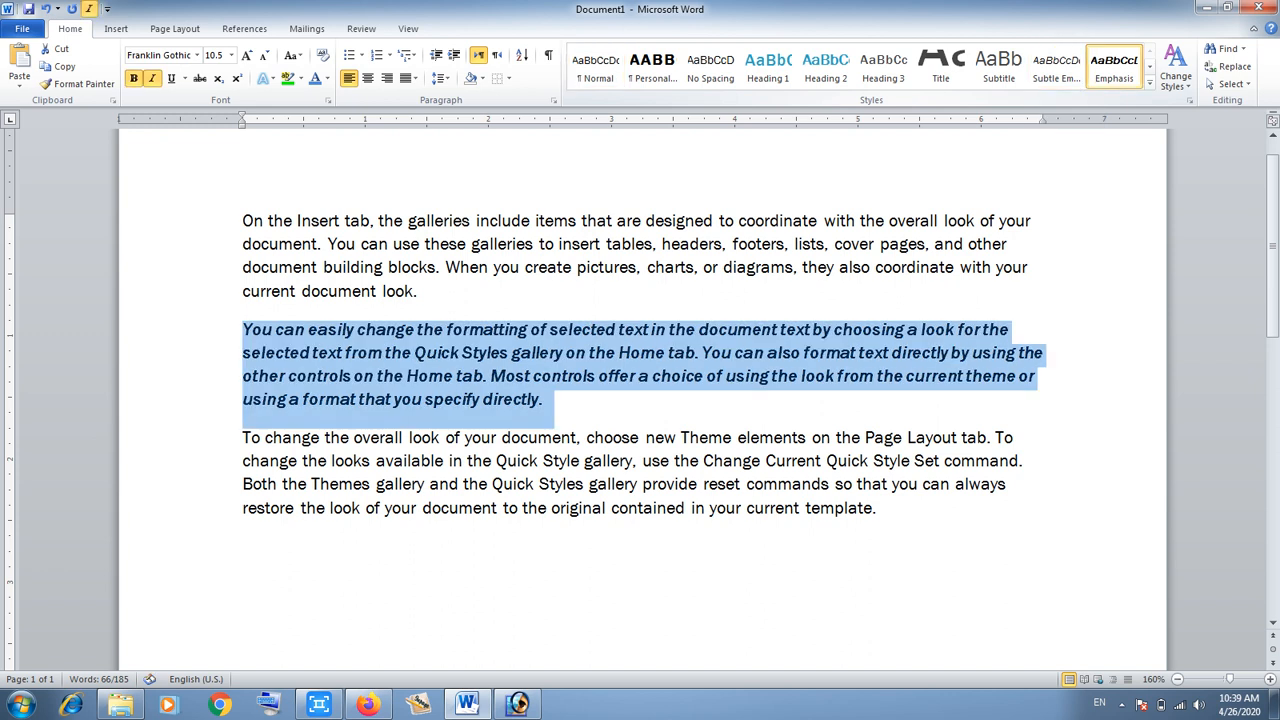
{"action": "left_click", "coordinate": [1150, 88]}
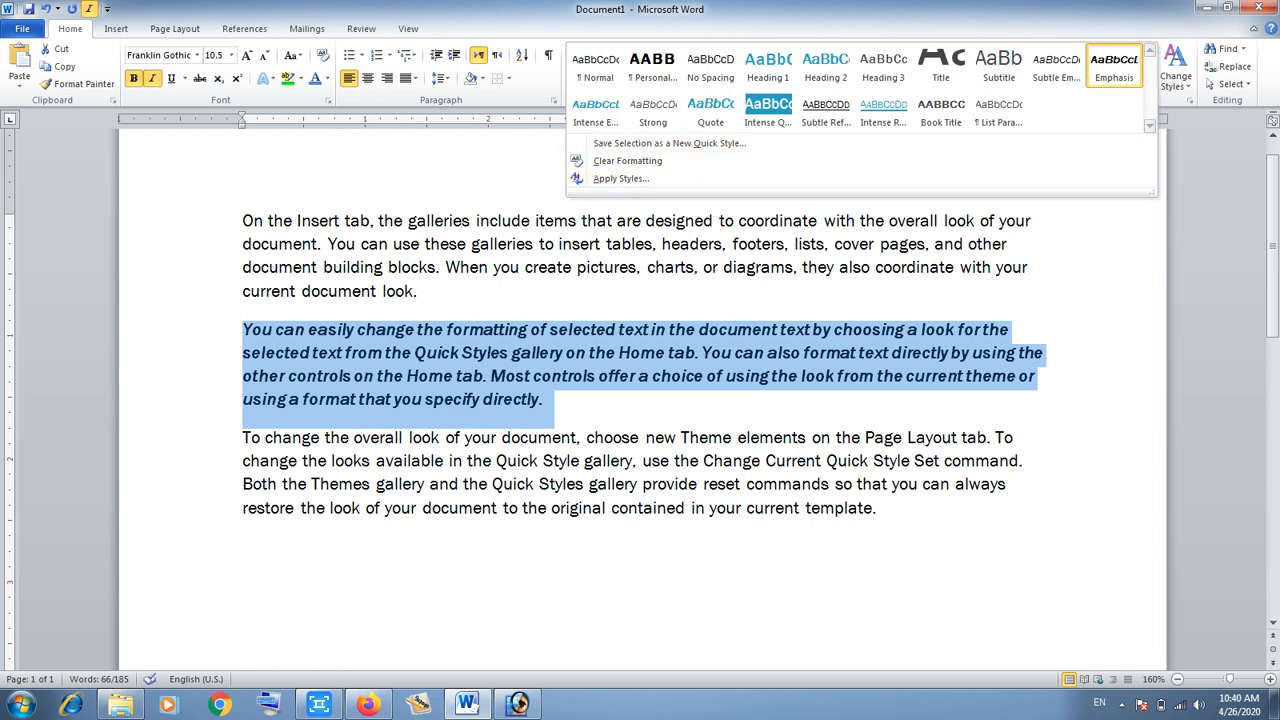
{"action": "key", "text": "Escape"}
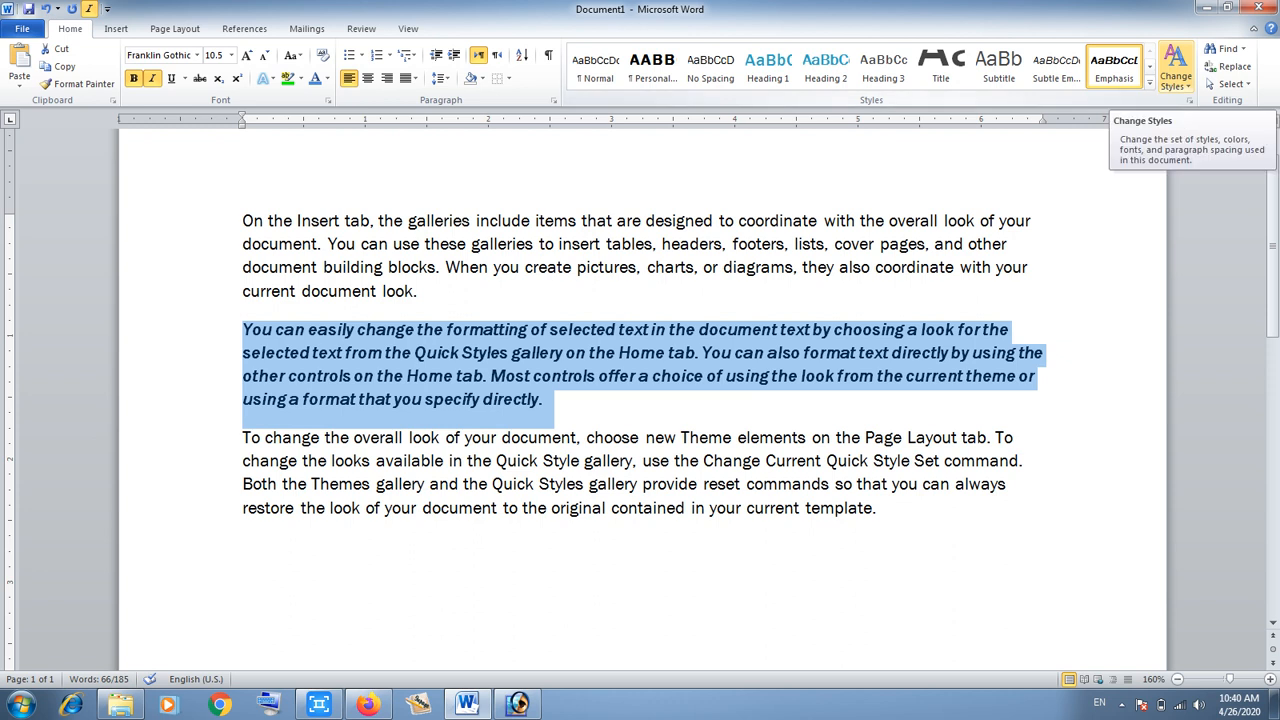
Step: Change the document's style set to Simple
{"action": "left_click", "coordinate": [1176, 70]}
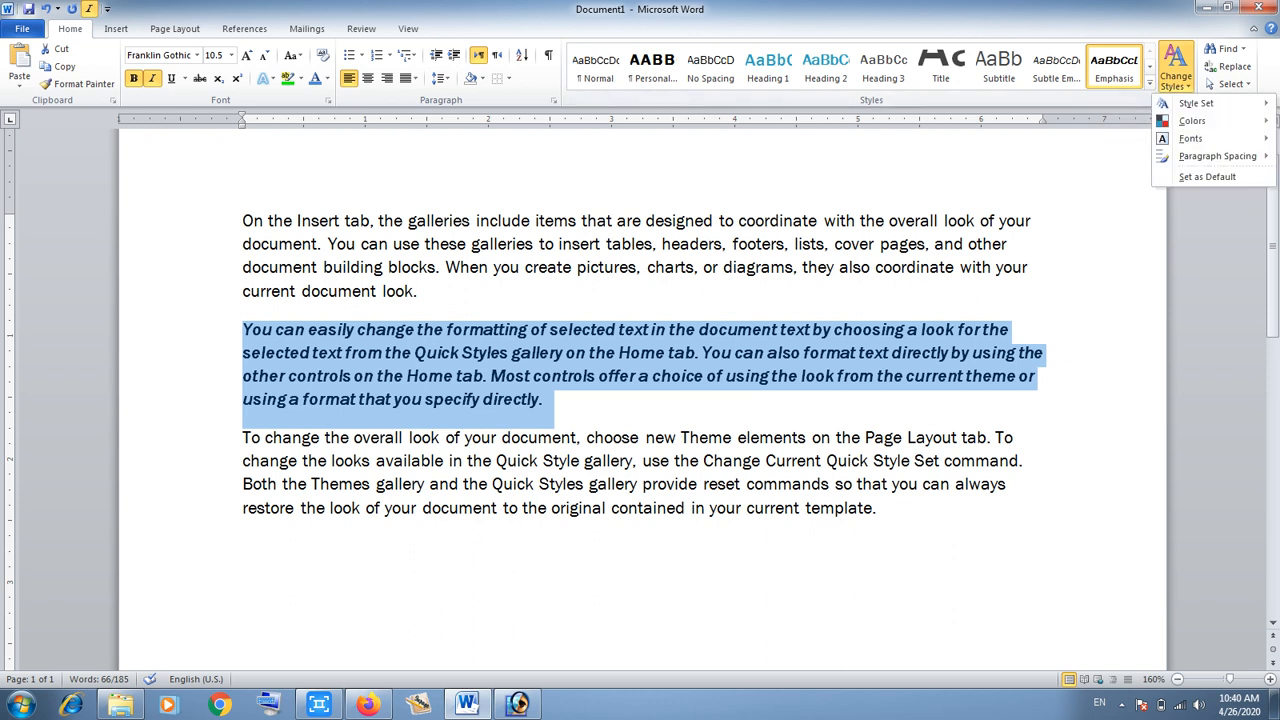
{"action": "mouse_move", "coordinate": [1196, 103]}
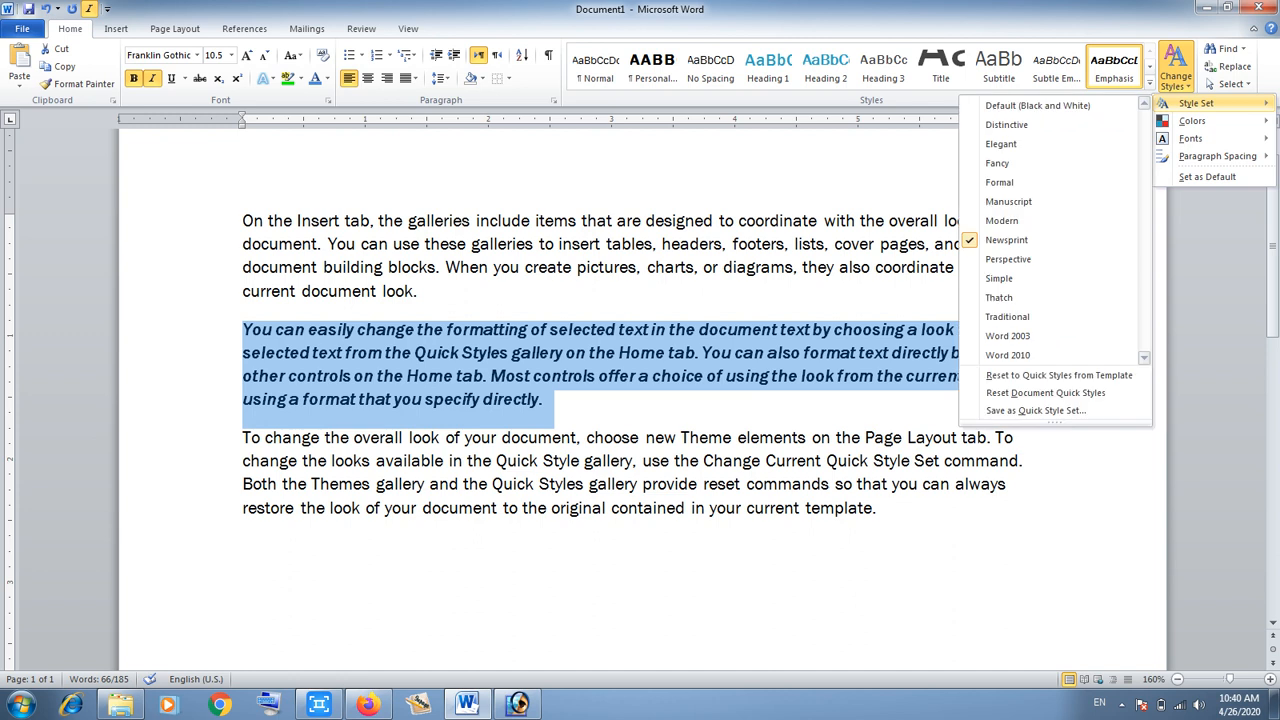
{"action": "left_click", "coordinate": [999, 278]}
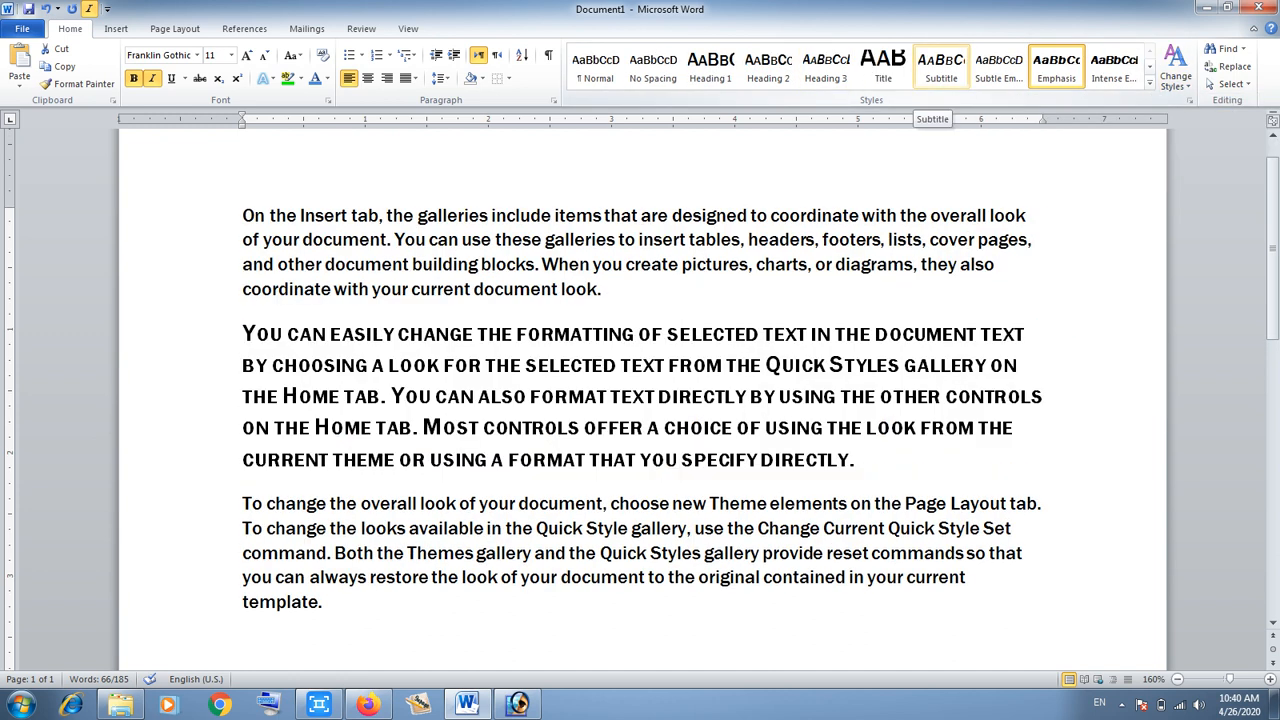
Step: Change the document's style set to Fancy and its theme colors to Flow
{"action": "left_click", "coordinate": [1176, 70]}
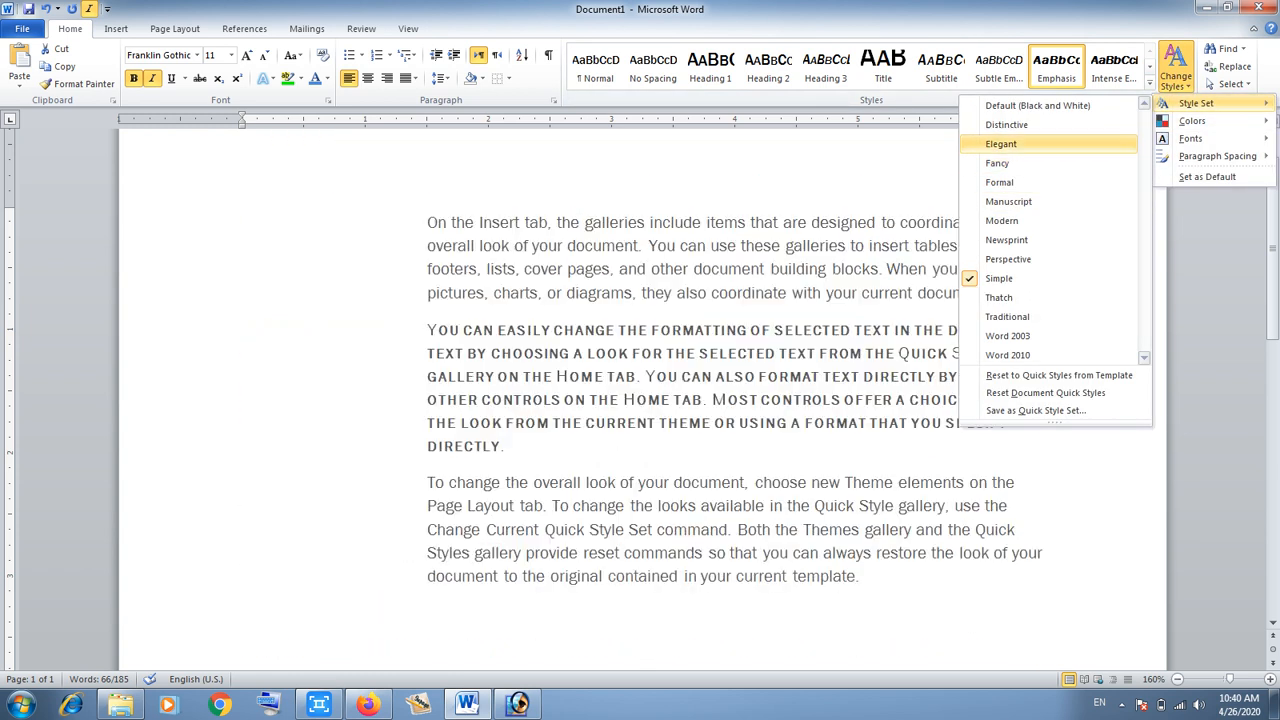
{"action": "left_click", "coordinate": [997, 163]}
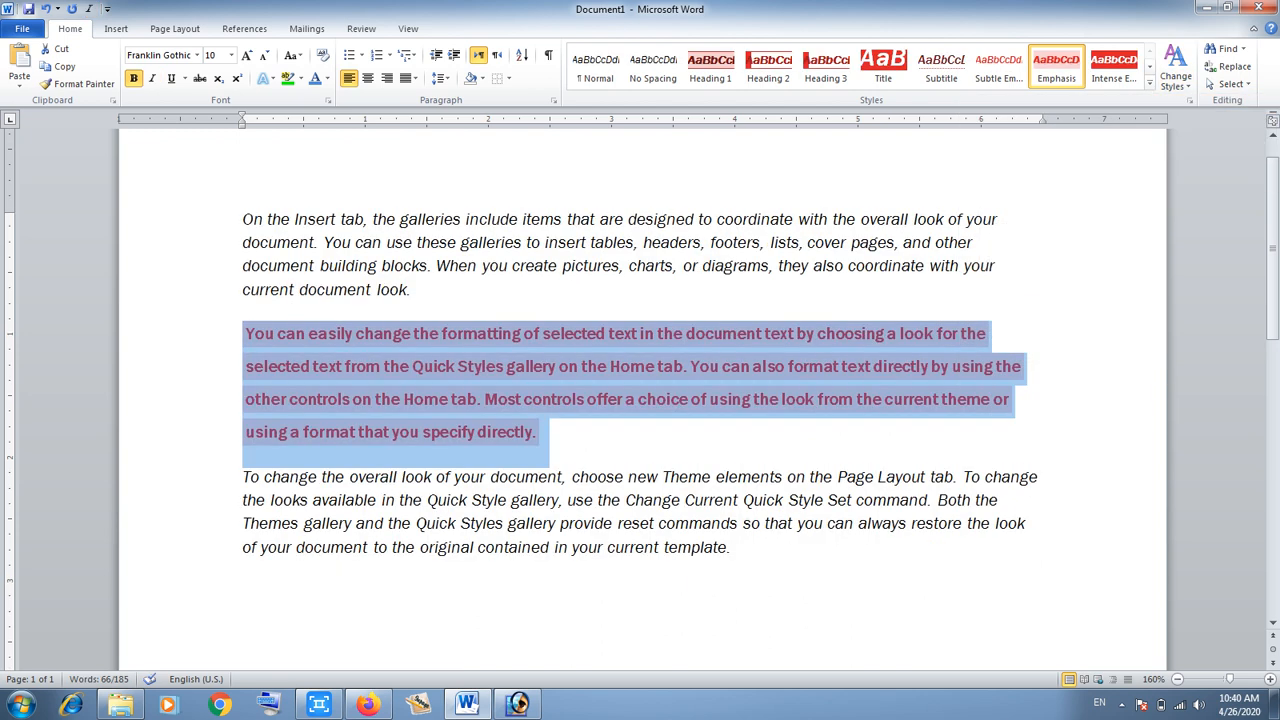
{"action": "left_click", "coordinate": [1176, 76]}
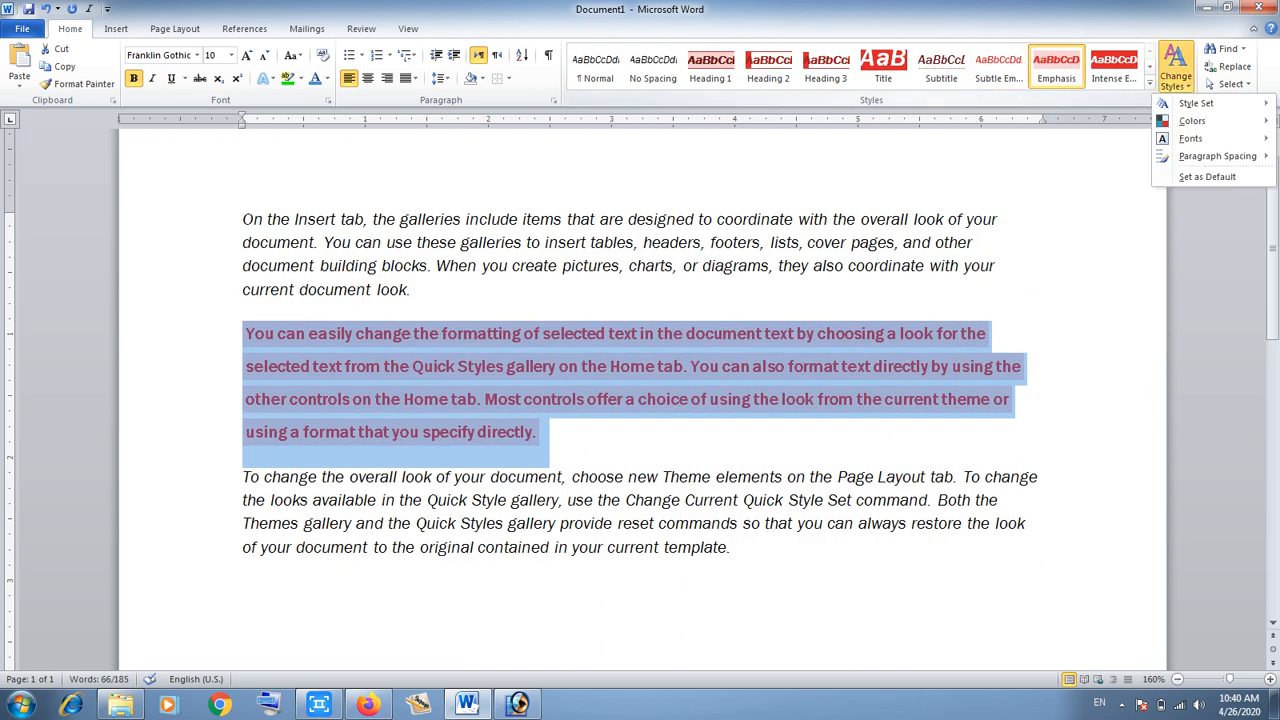
{"action": "mouse_move", "coordinate": [1192, 120]}
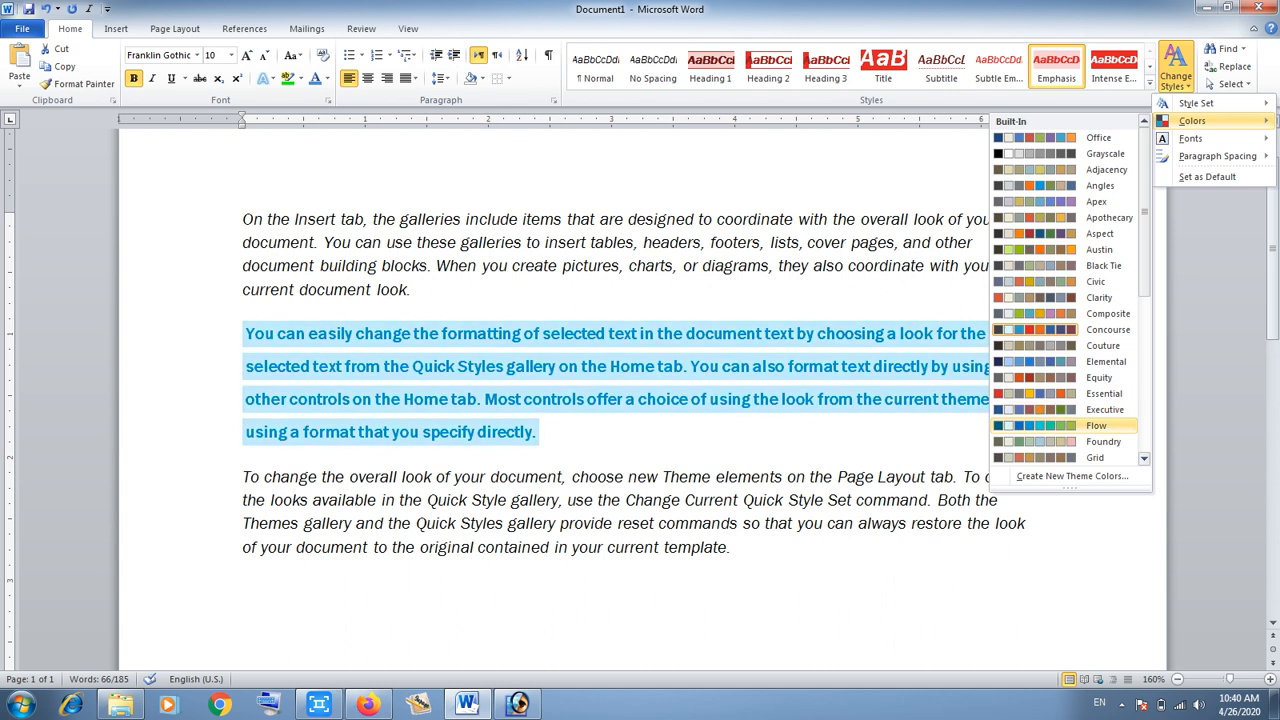
{"action": "left_click", "coordinate": [1096, 425]}
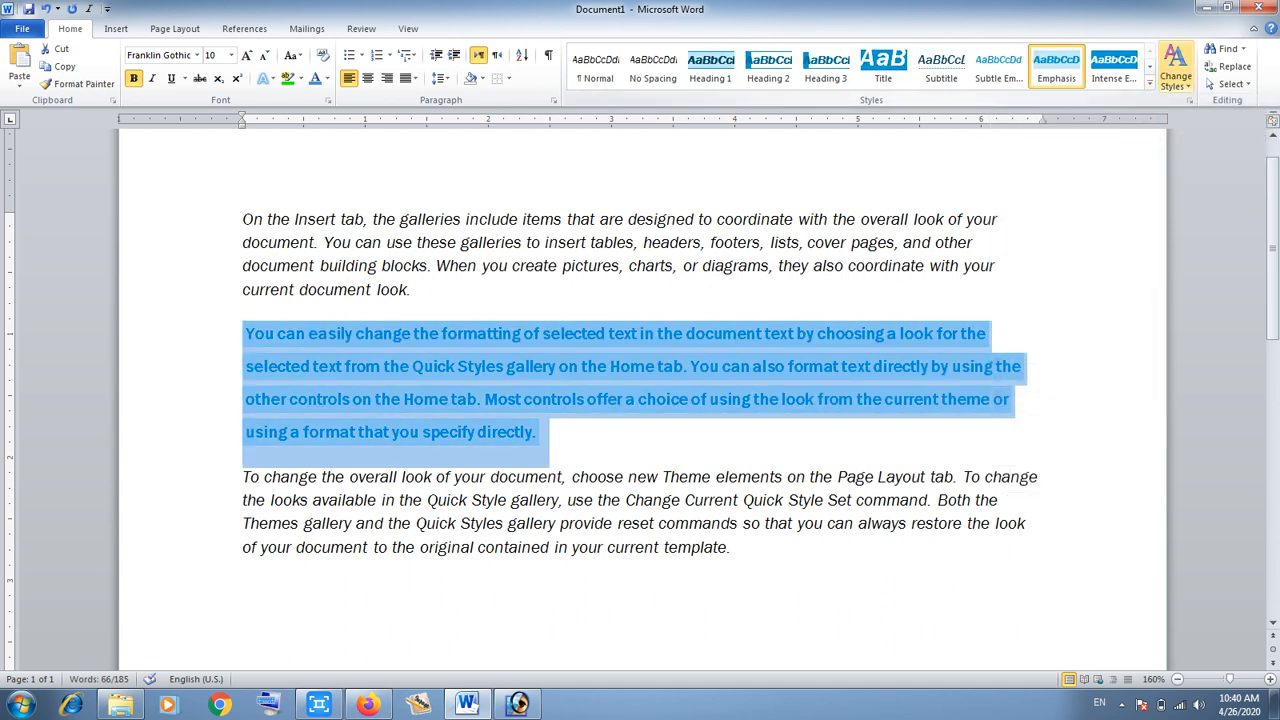
Step: Change the document's theme fonts to Essential, with Arial Black headings and Arial body text
{"action": "left_click", "coordinate": [1176, 80]}
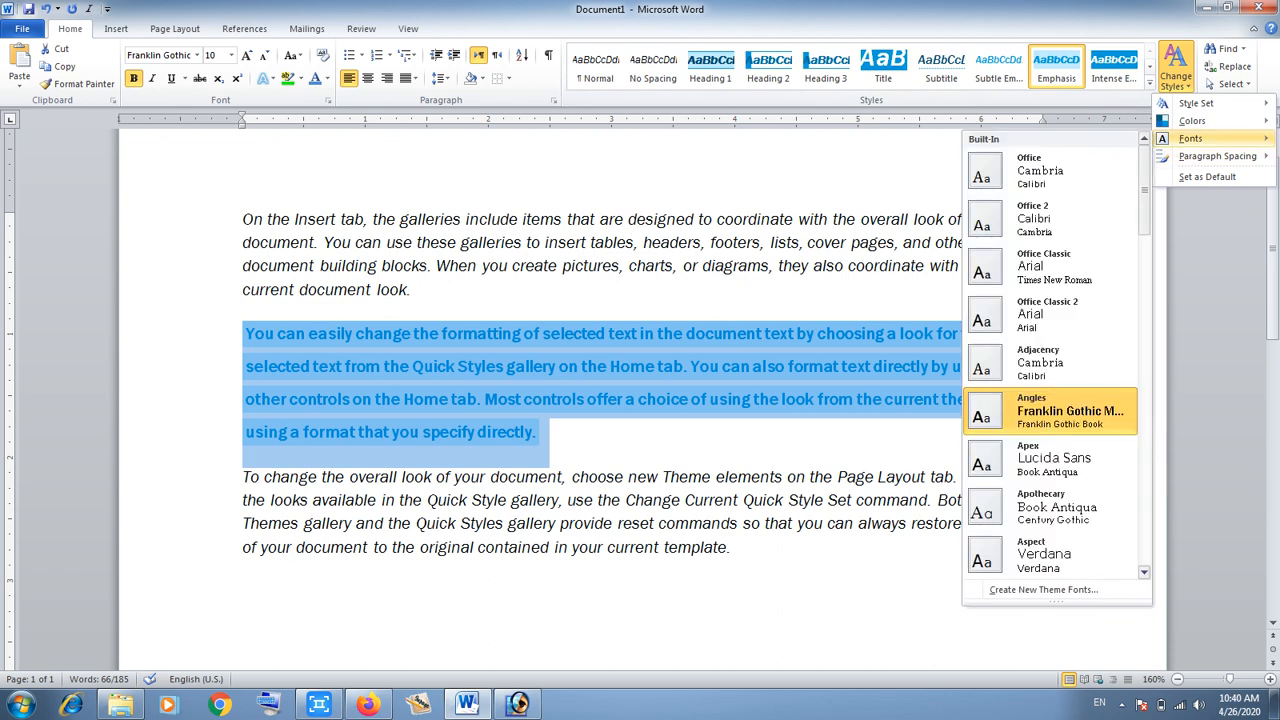
{"action": "scroll", "coordinate": [1050, 410], "scroll_direction": "down", "scroll_amount": 3}
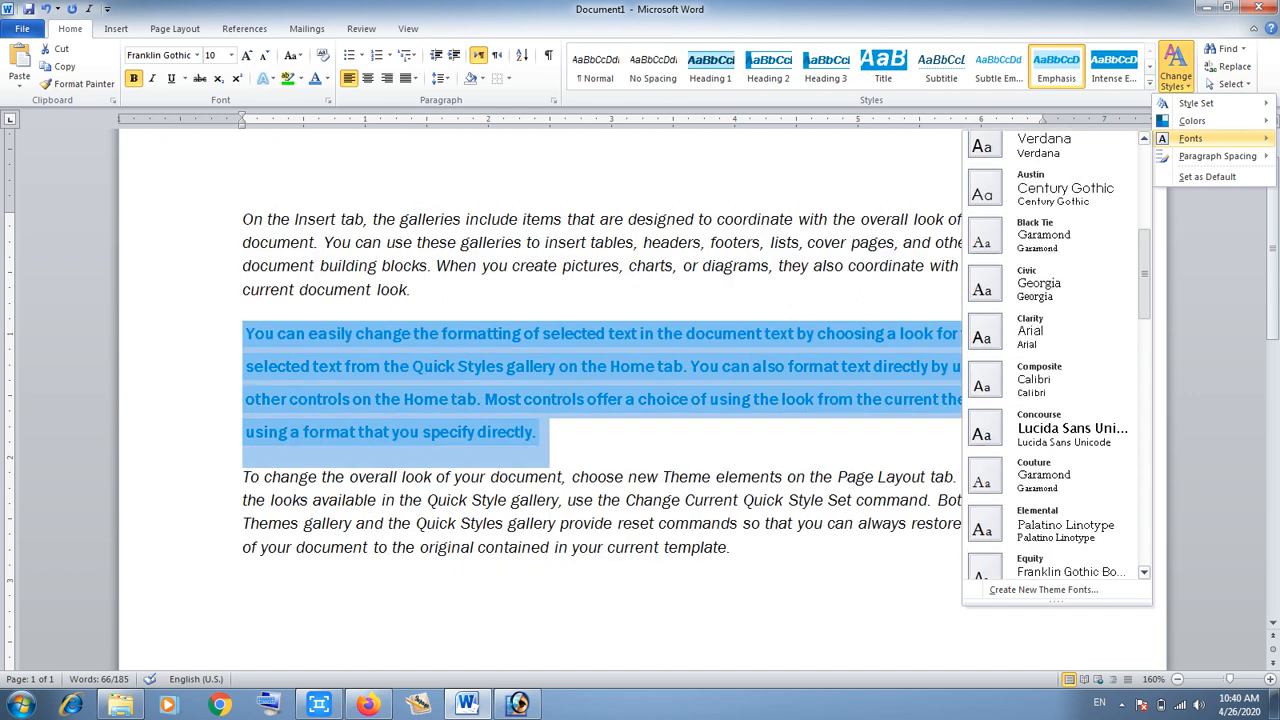
{"action": "scroll", "coordinate": [1050, 410], "scroll_direction": "down", "scroll_amount": 3}
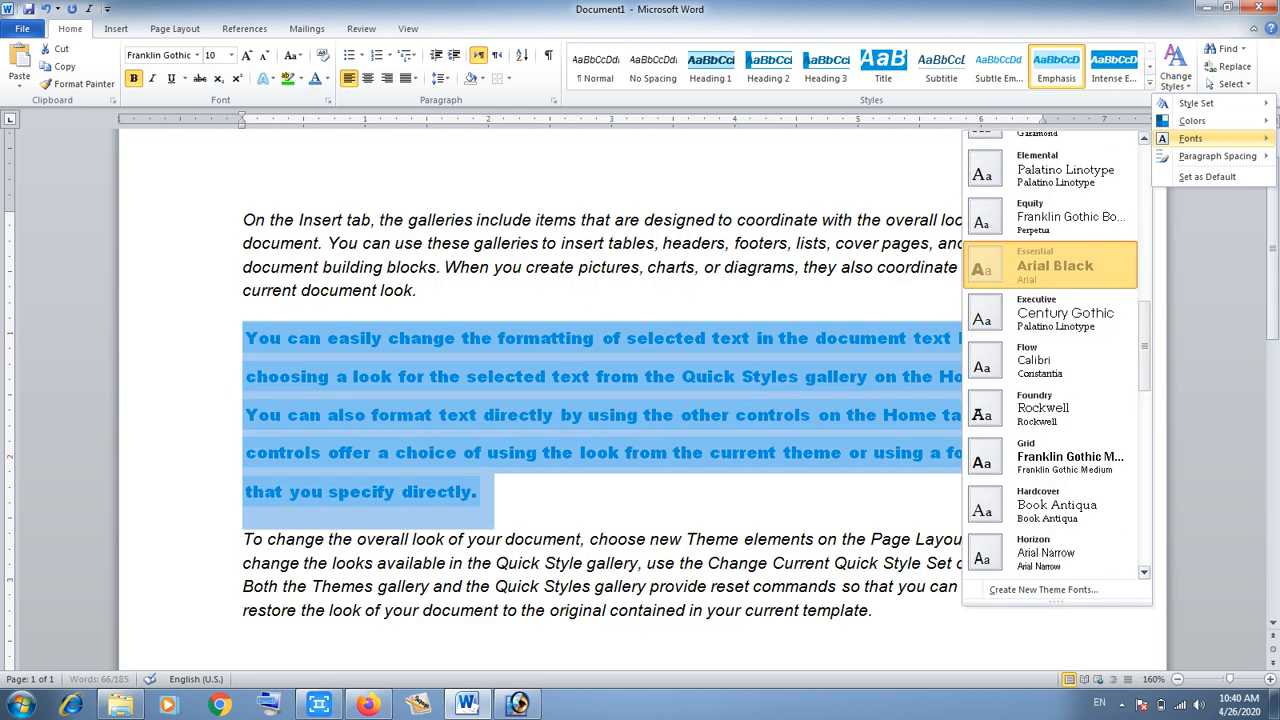
{"action": "left_click", "coordinate": [1055, 265]}
Step: Change the document's theme fonts to Black Tie, which pairs Garamond headings with Garamond body text
{"action": "left_click", "coordinate": [1150, 86]}
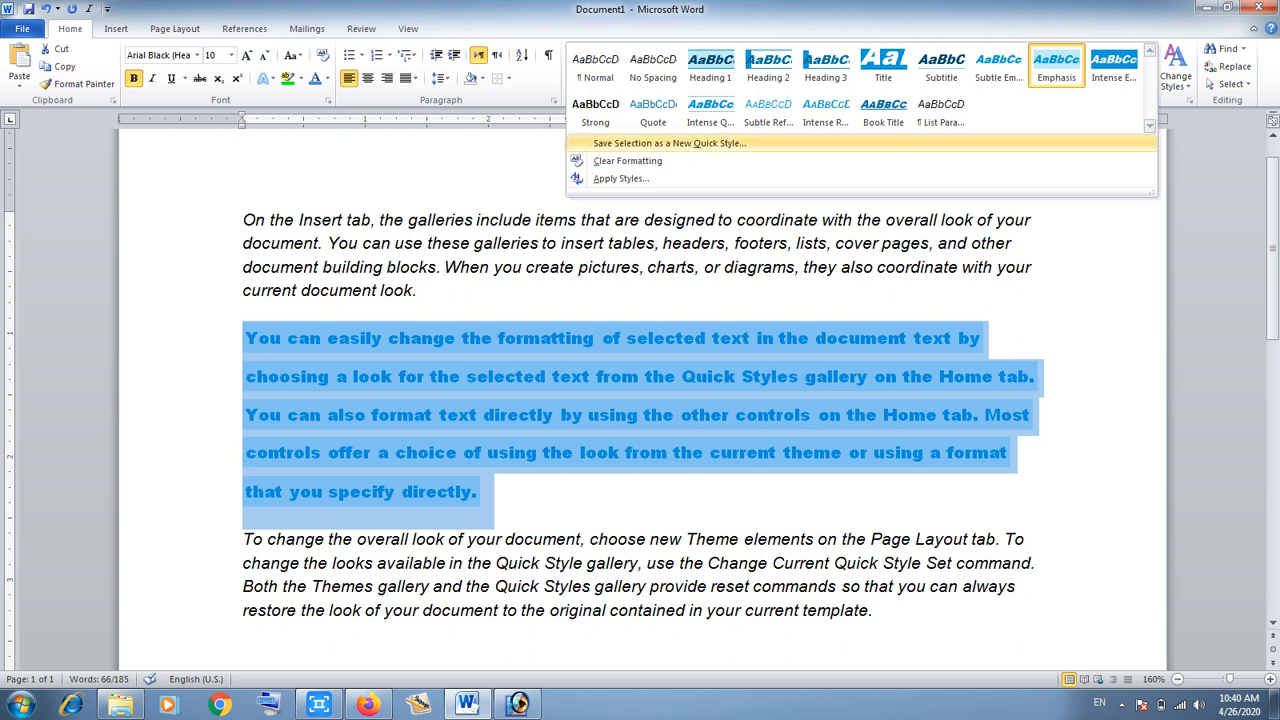
{"action": "left_click", "coordinate": [1176, 70]}
{"action": "left_click", "coordinate": [1176, 70]}
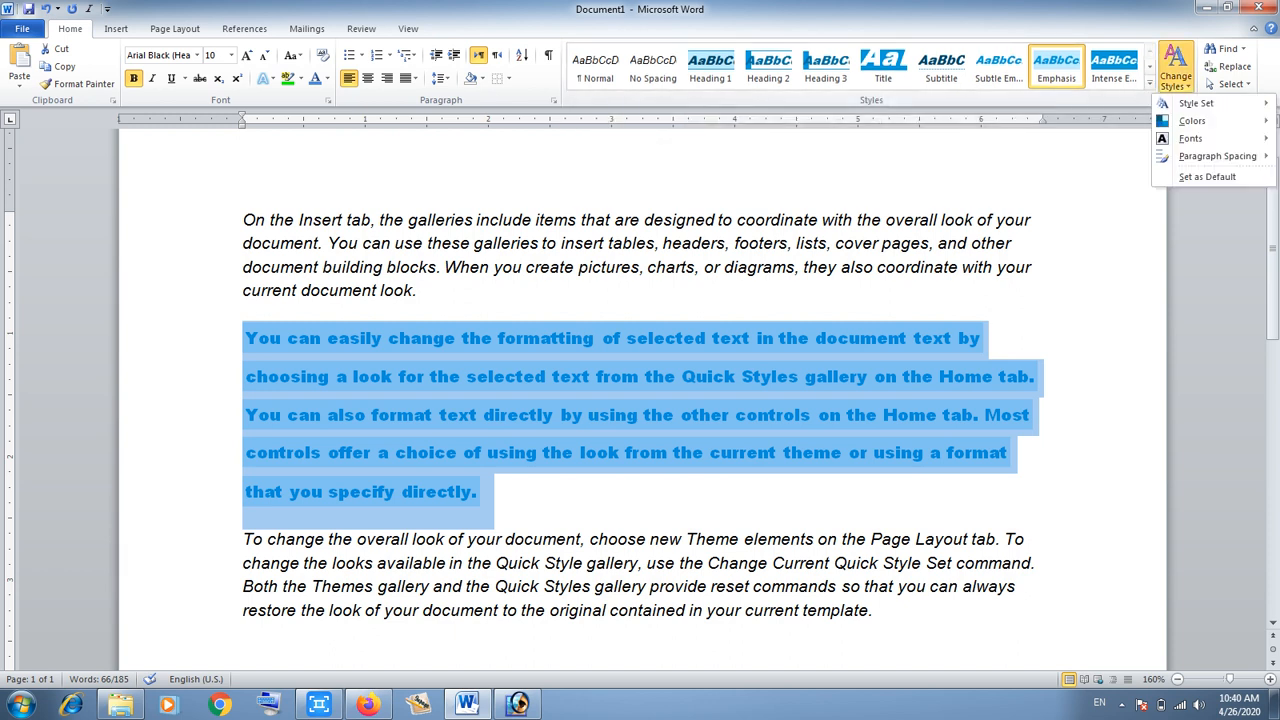
{"action": "mouse_move", "coordinate": [1190, 138]}
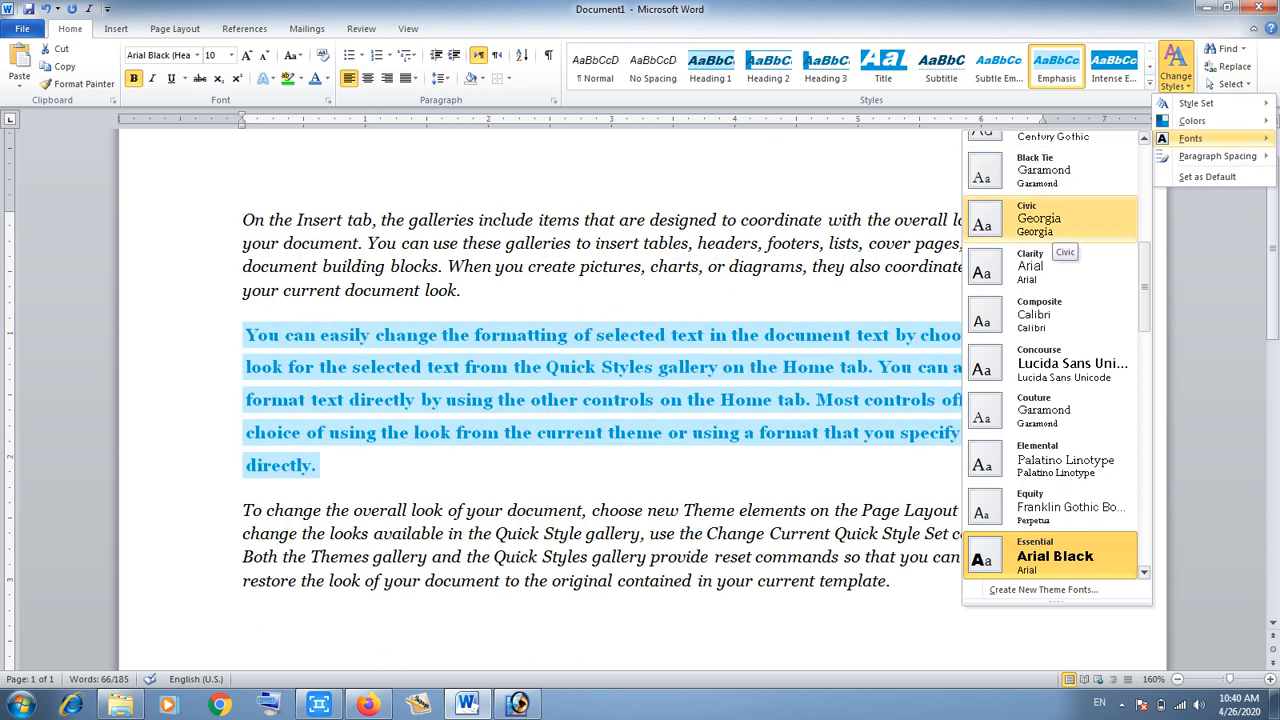
{"action": "left_click", "coordinate": [1040, 170]}
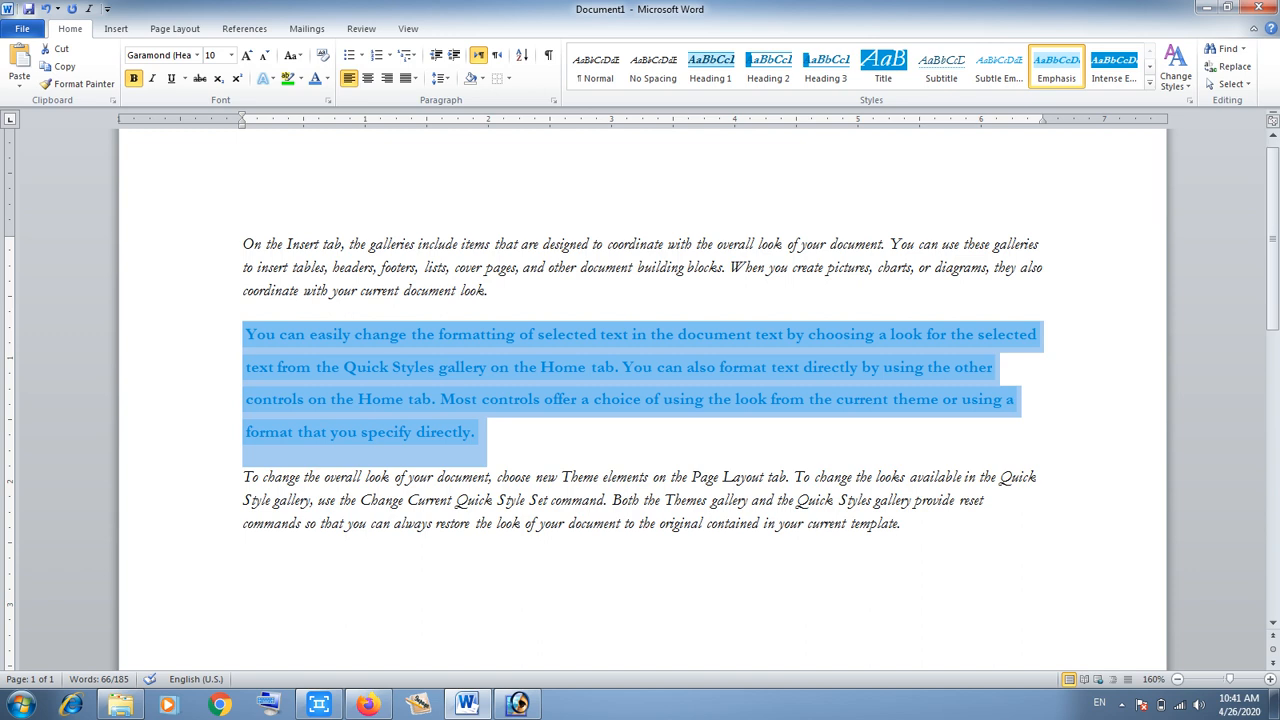
Step: Deselect the paragraph by placing the cursor on the empty last line, and search the document for "change"
{"action": "left_click", "coordinate": [245, 563]}
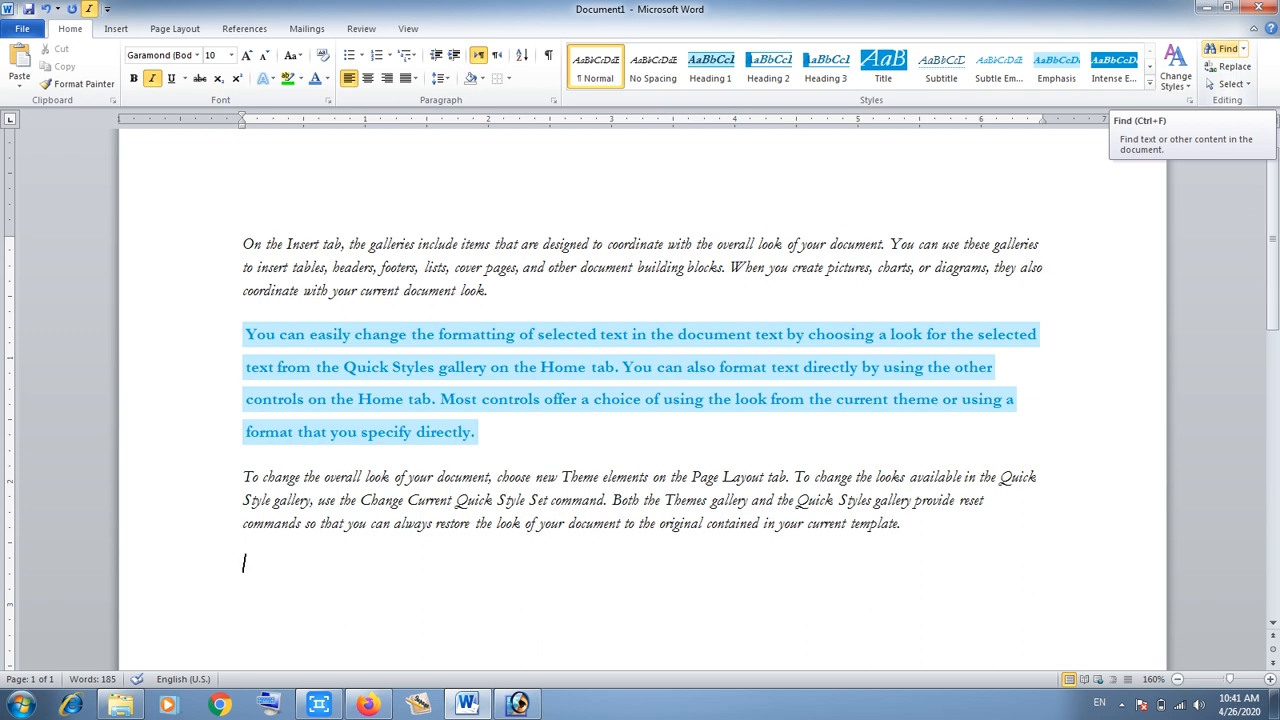
{"action": "left_click", "coordinate": [1225, 48]}
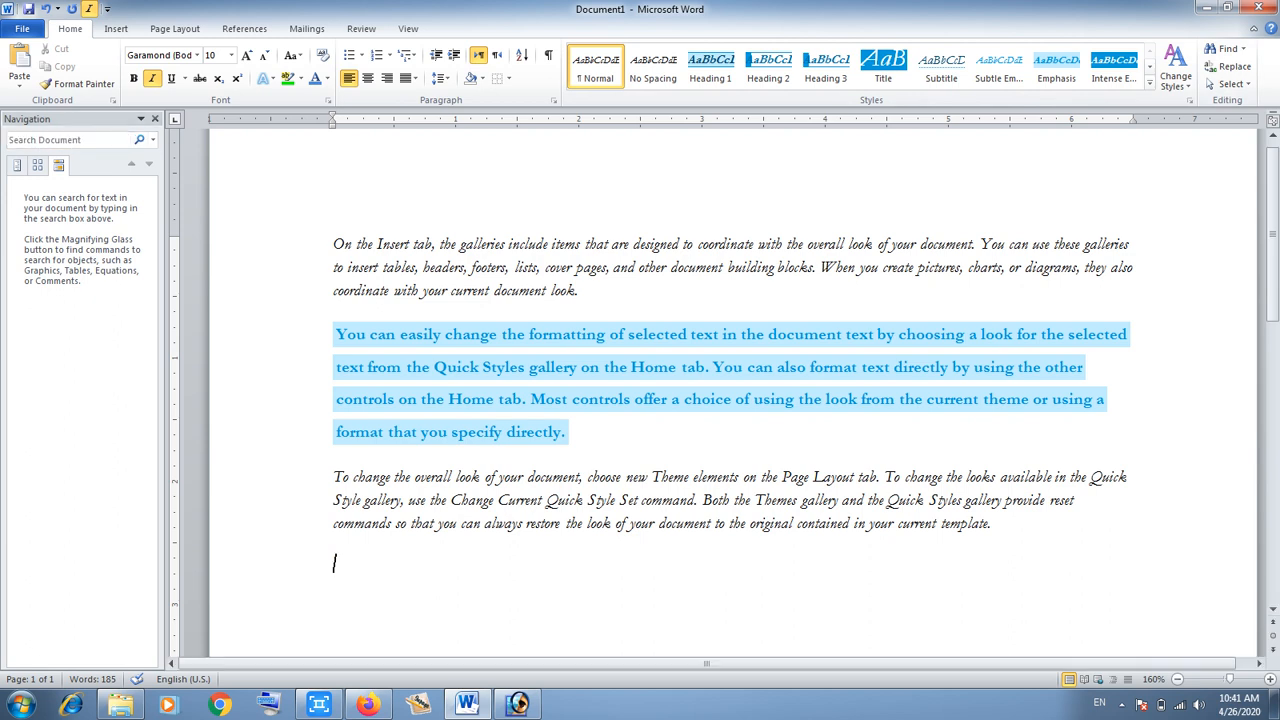
{"action": "left_click", "coordinate": [155, 119]}
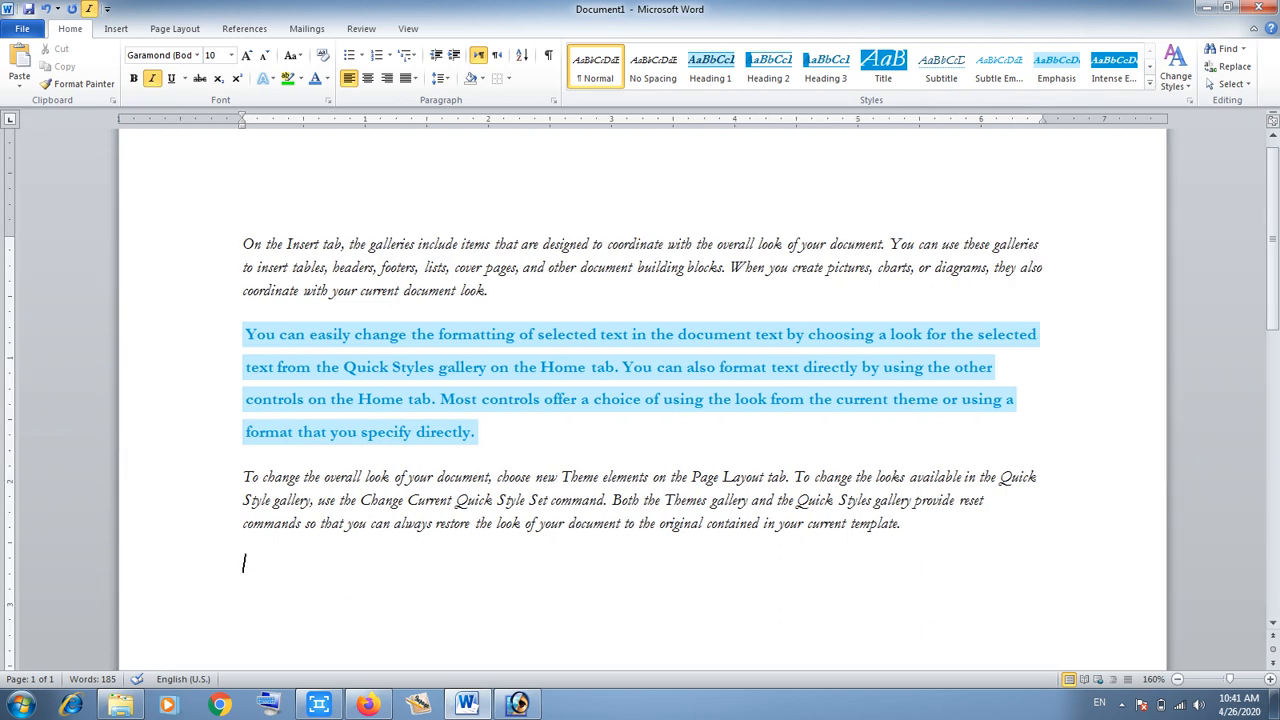
{"action": "key", "text": "ctrl+f"}
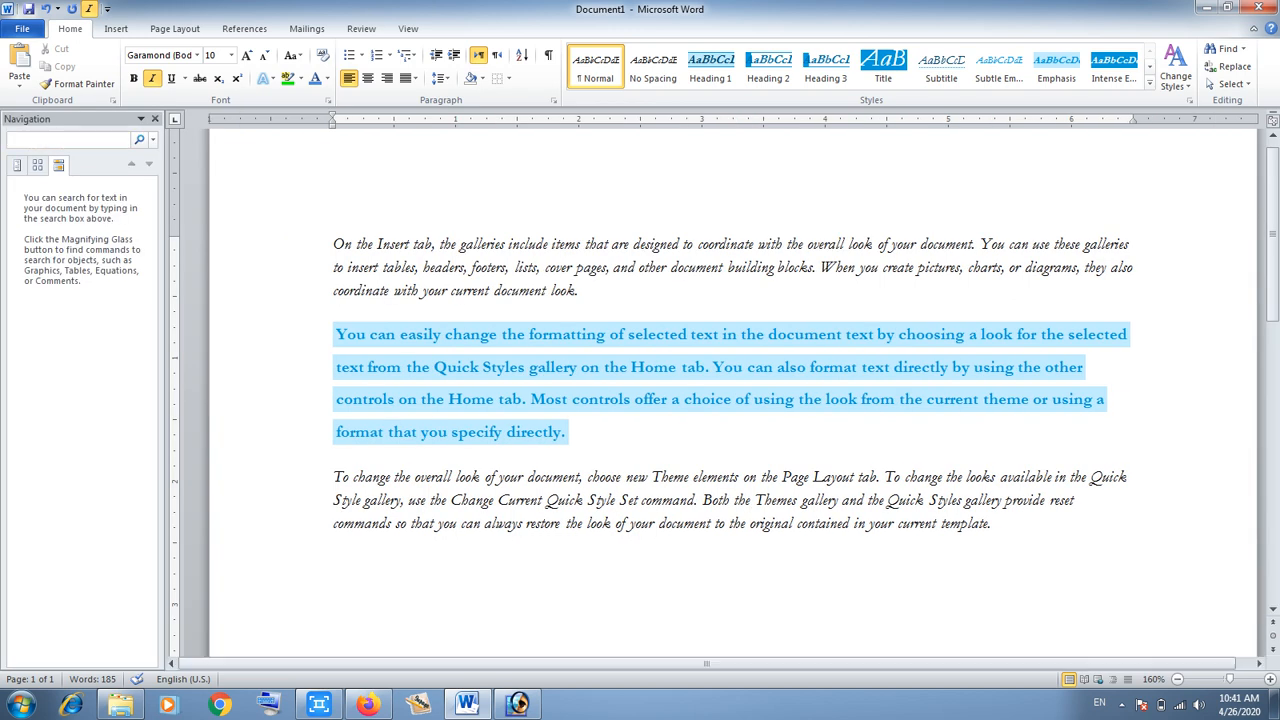
{"action": "type", "text": "cha"}
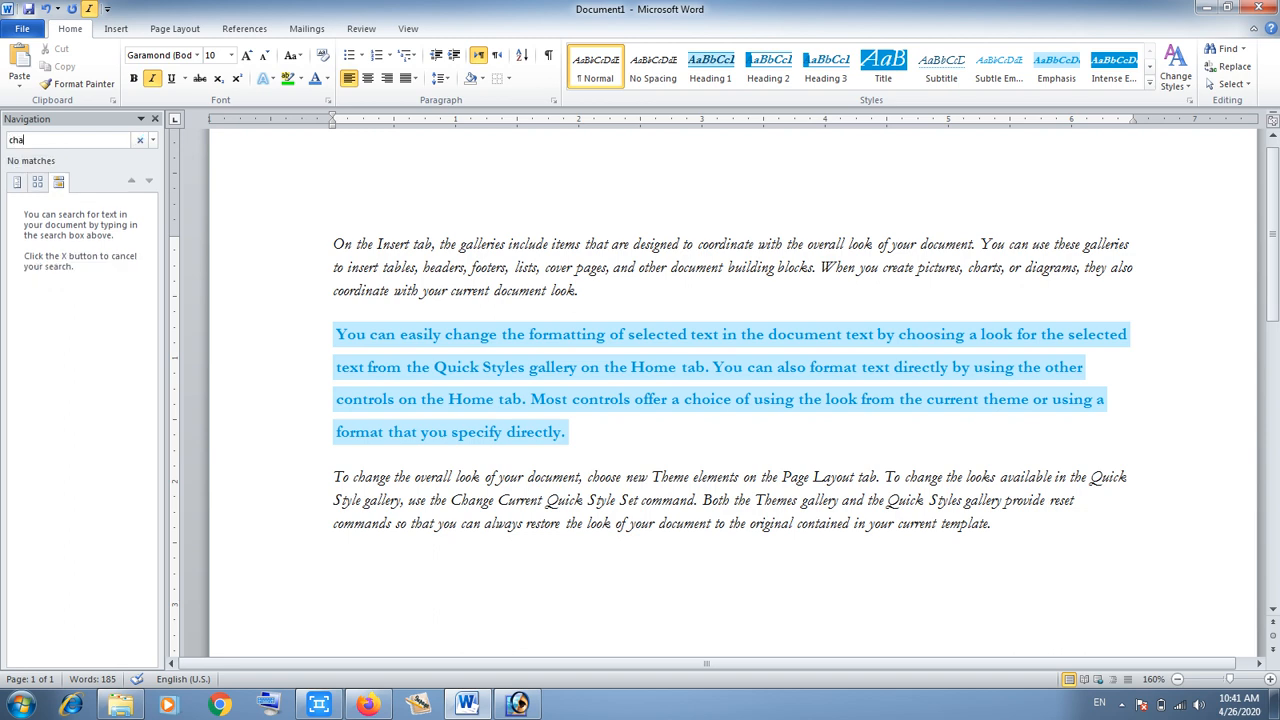
{"action": "type", "text": "nge"}
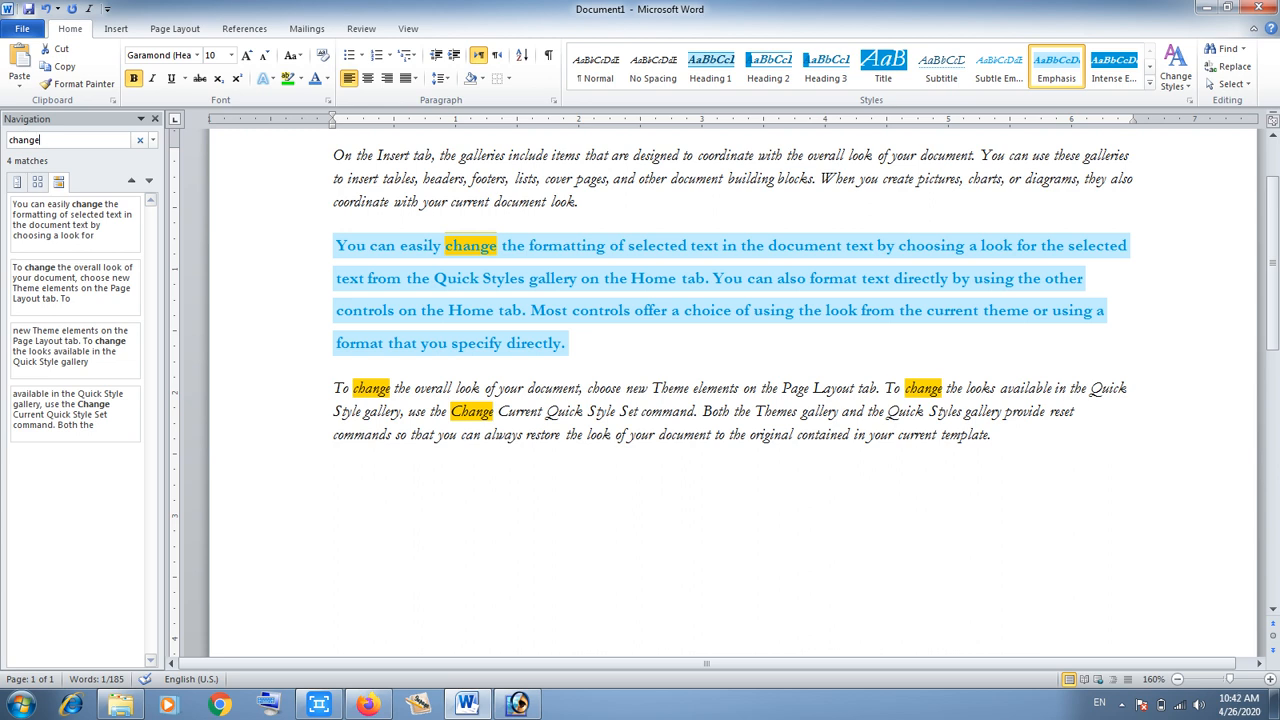
Step: Clear the search term and return to the document text
{"action": "key", "text": "shift+Left"}
{"action": "key", "text": "shift+Left"}
{"action": "key", "text": "shift+Left"}
{"action": "key", "text": "shift+Left"}
{"action": "key", "text": "shift+Left"}
{"action": "key", "text": "shift+Left"}
{"action": "key", "text": "BackSpace"}
{"action": "key", "text": "Escape"}
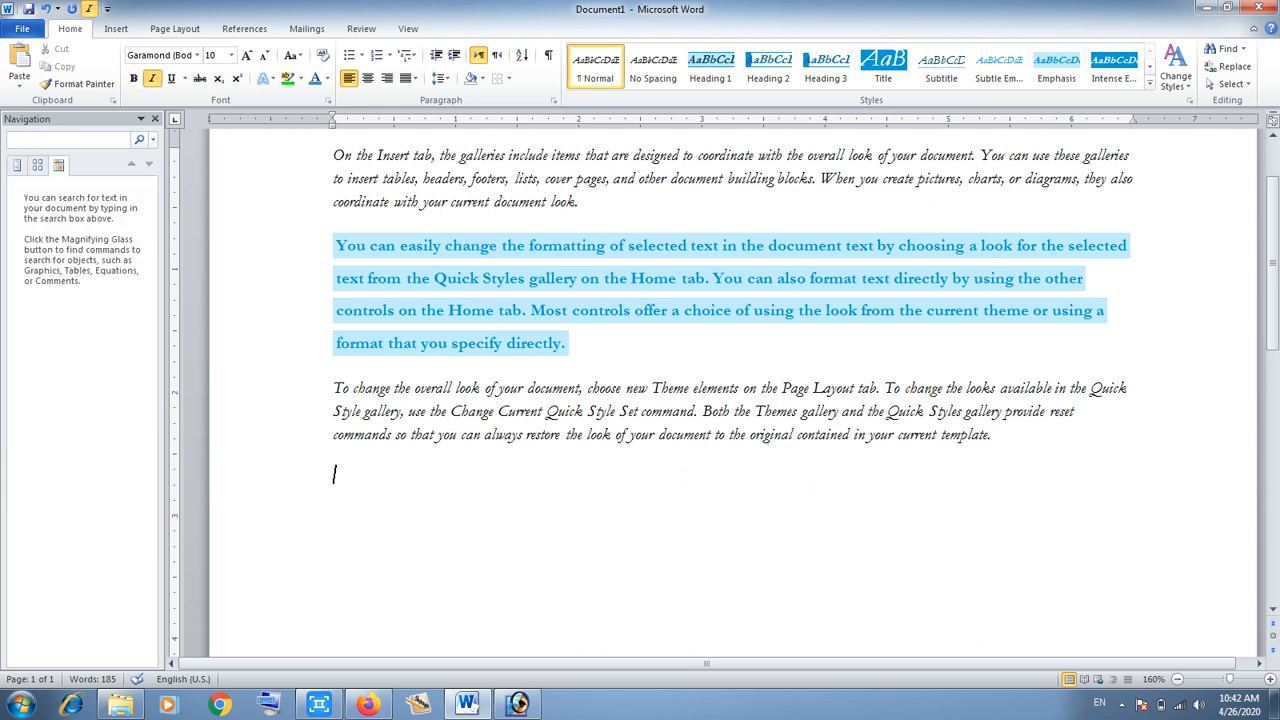
Step: Search the document for "document", and close the search pane after viewing the matches
{"action": "key", "text": "ctrl+f"}
{"action": "type", "text": "doc"}
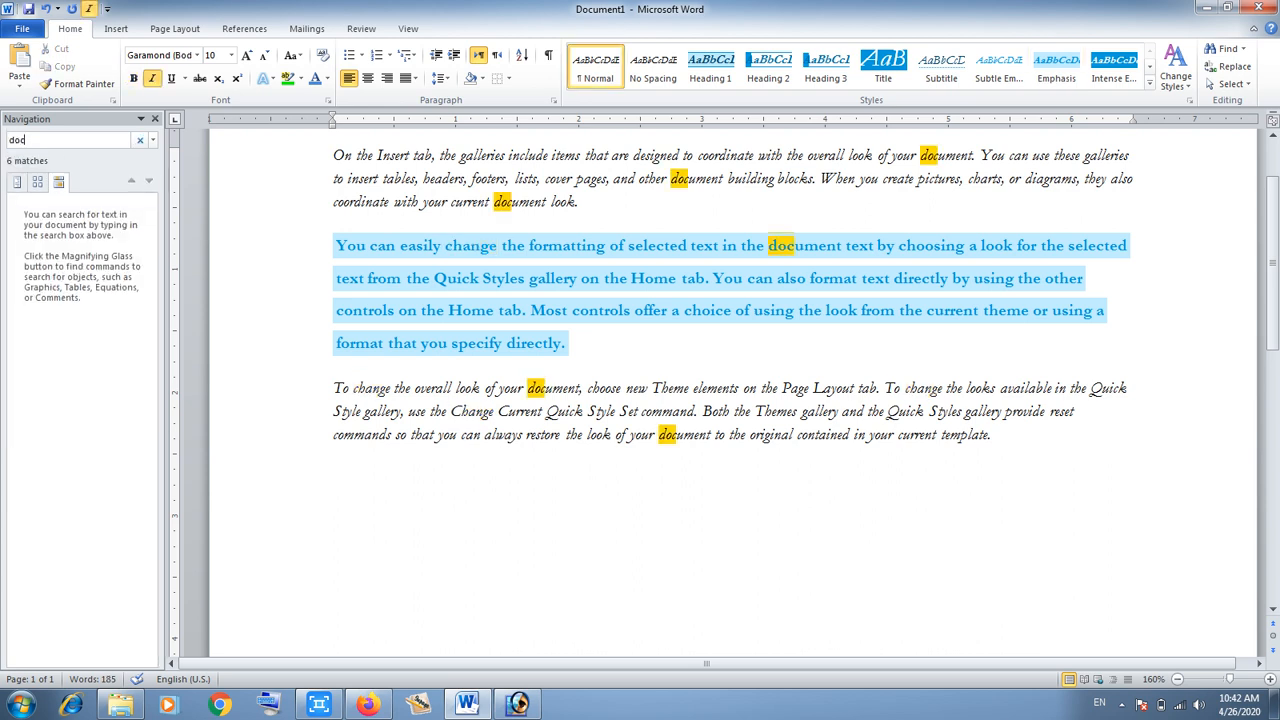
{"action": "type", "text": "ument"}
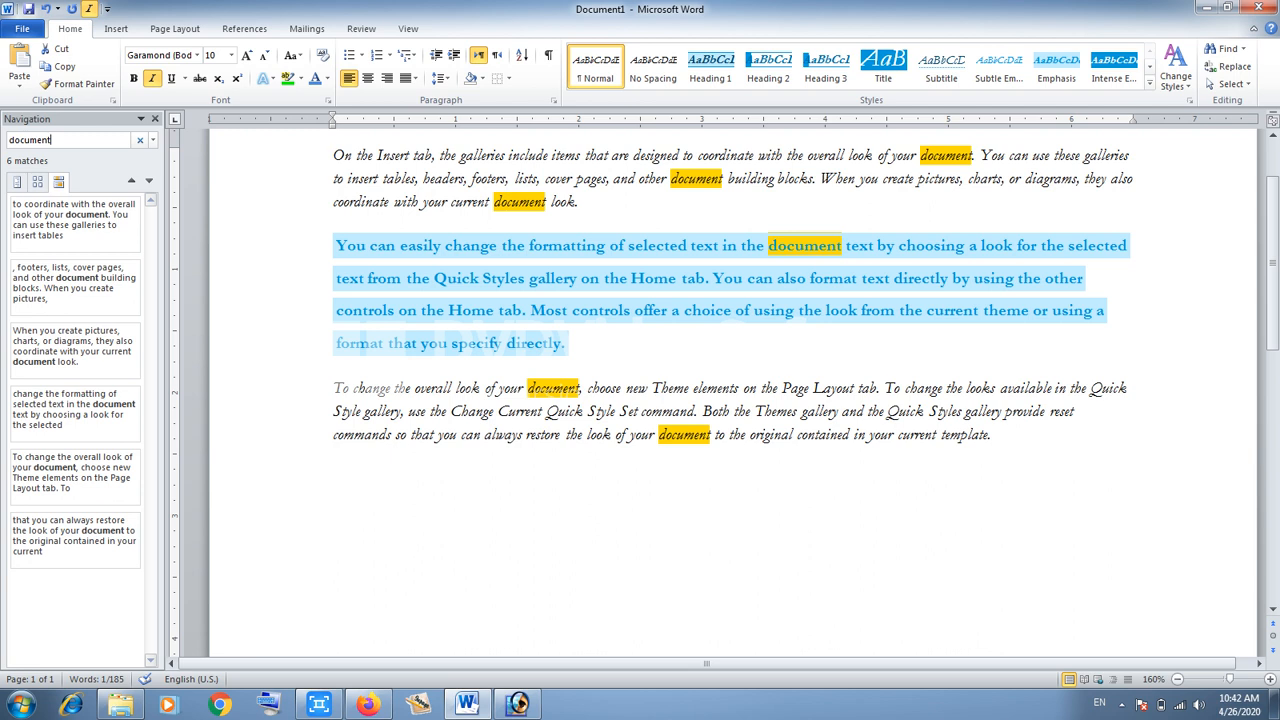
{"action": "left_click", "coordinate": [155, 118]}
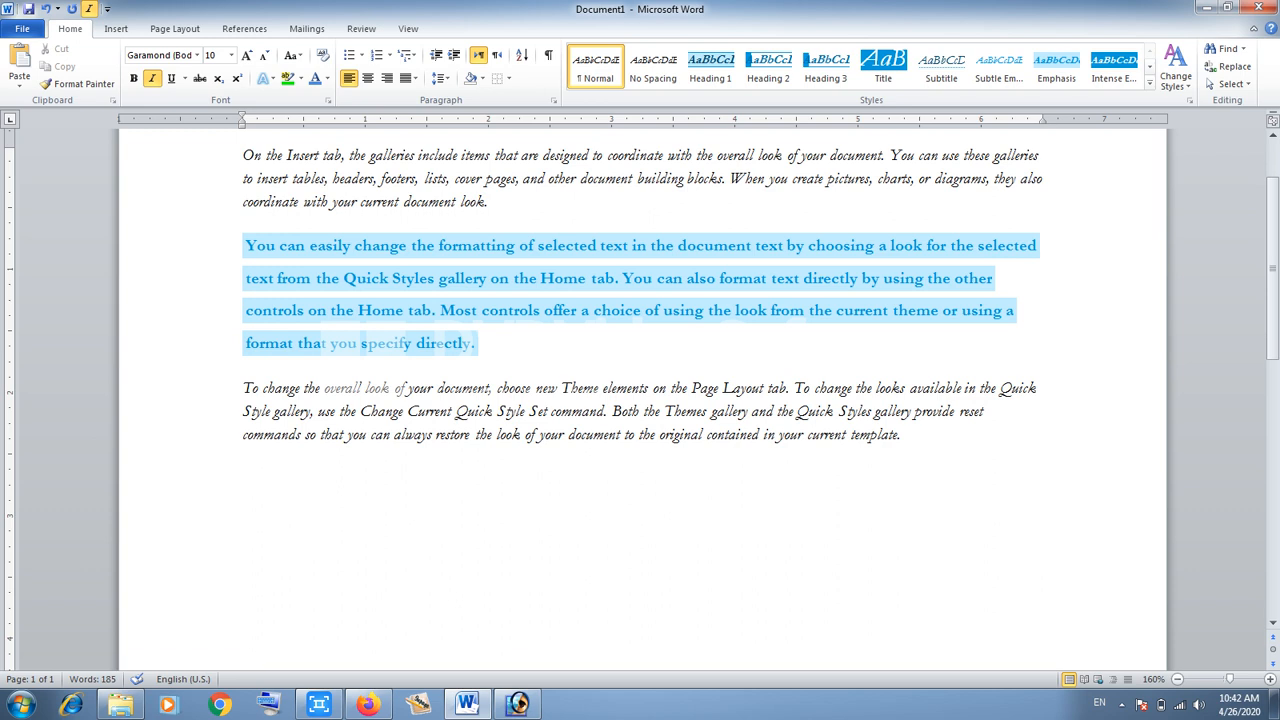
Step: Reopen the Find search for "document" twice, closing it each time to return to the text
{"action": "left_click", "coordinate": [1243, 48]}
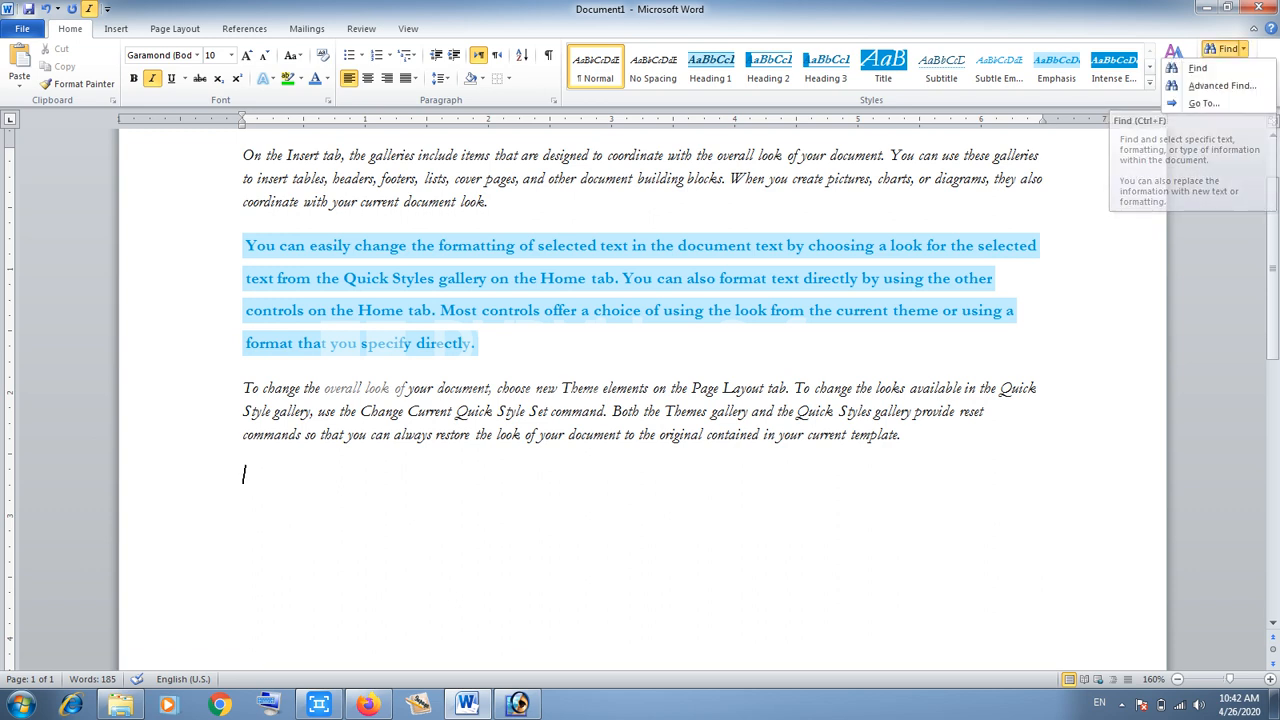
{"action": "left_click", "coordinate": [1226, 67]}
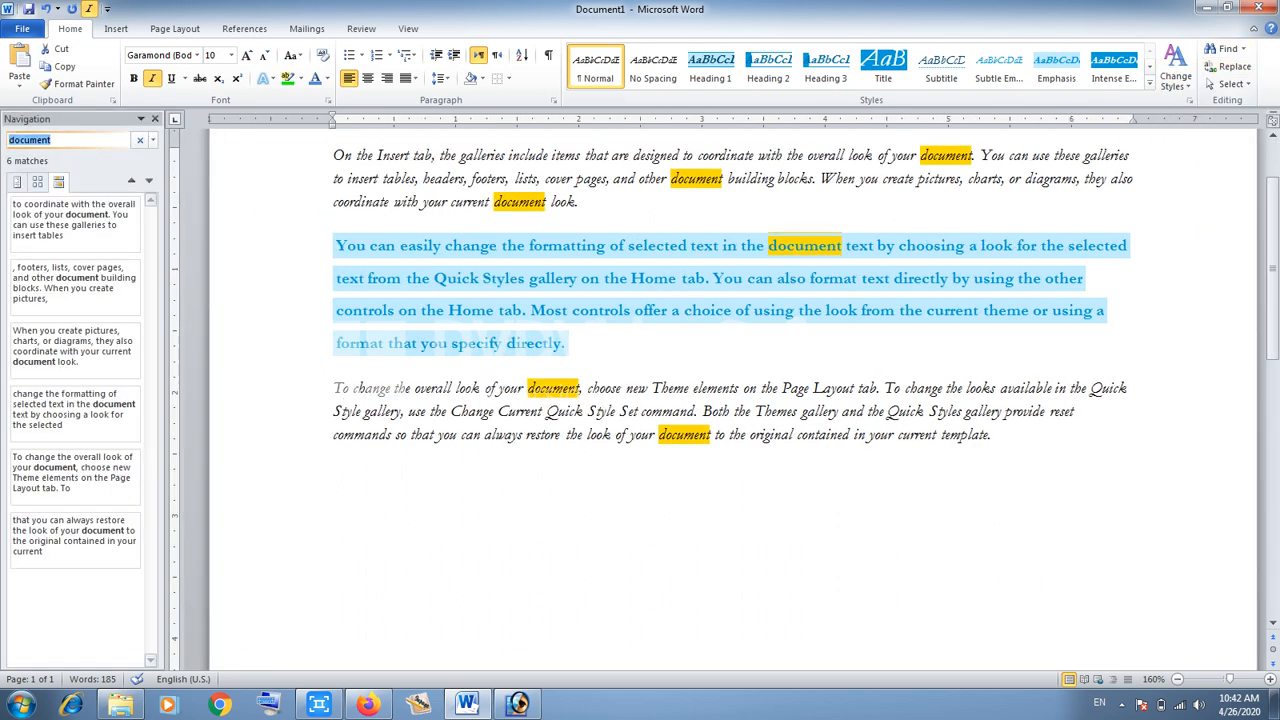
{"action": "key", "text": "Escape"}
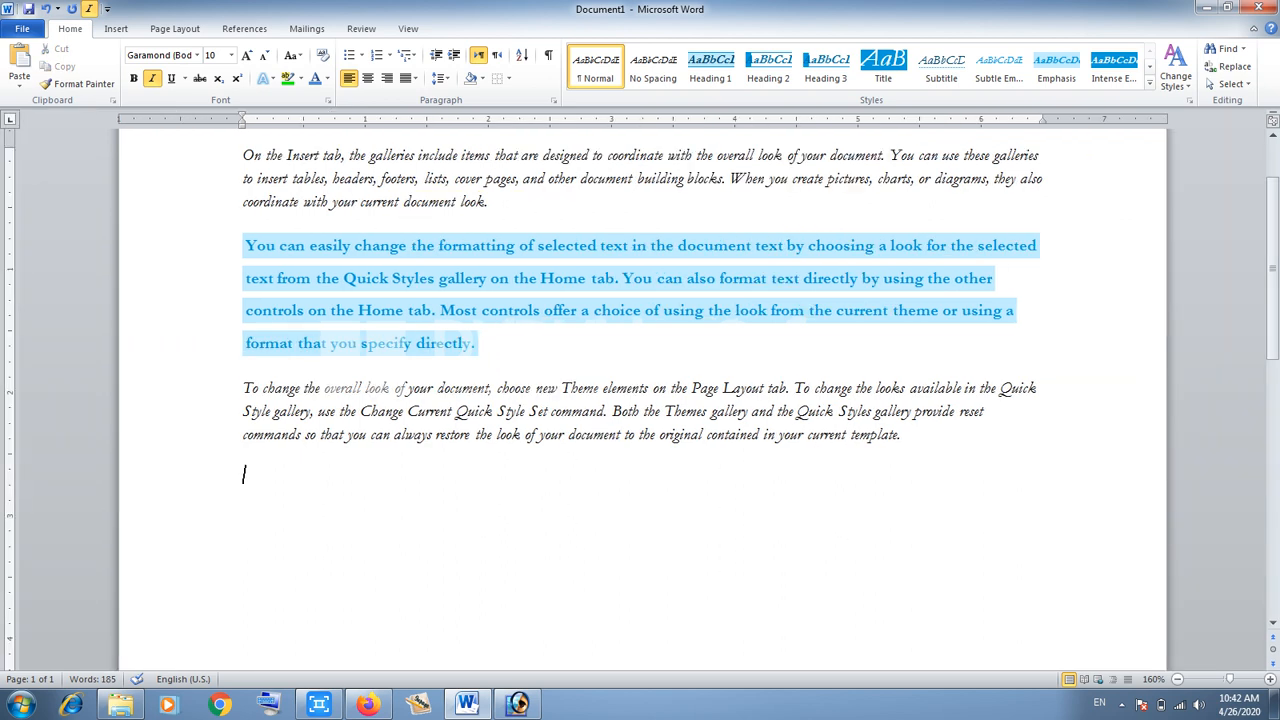
{"action": "key", "text": "ctrl+f"}
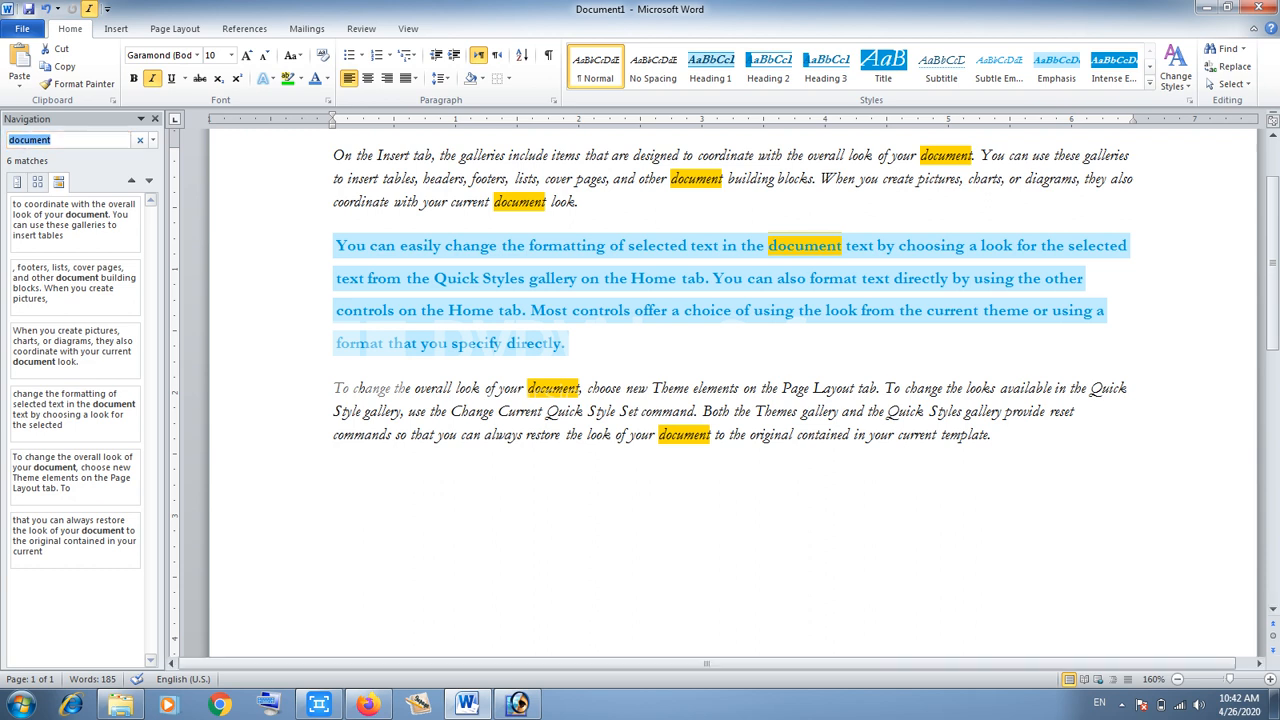
{"action": "key", "text": "Escape"}
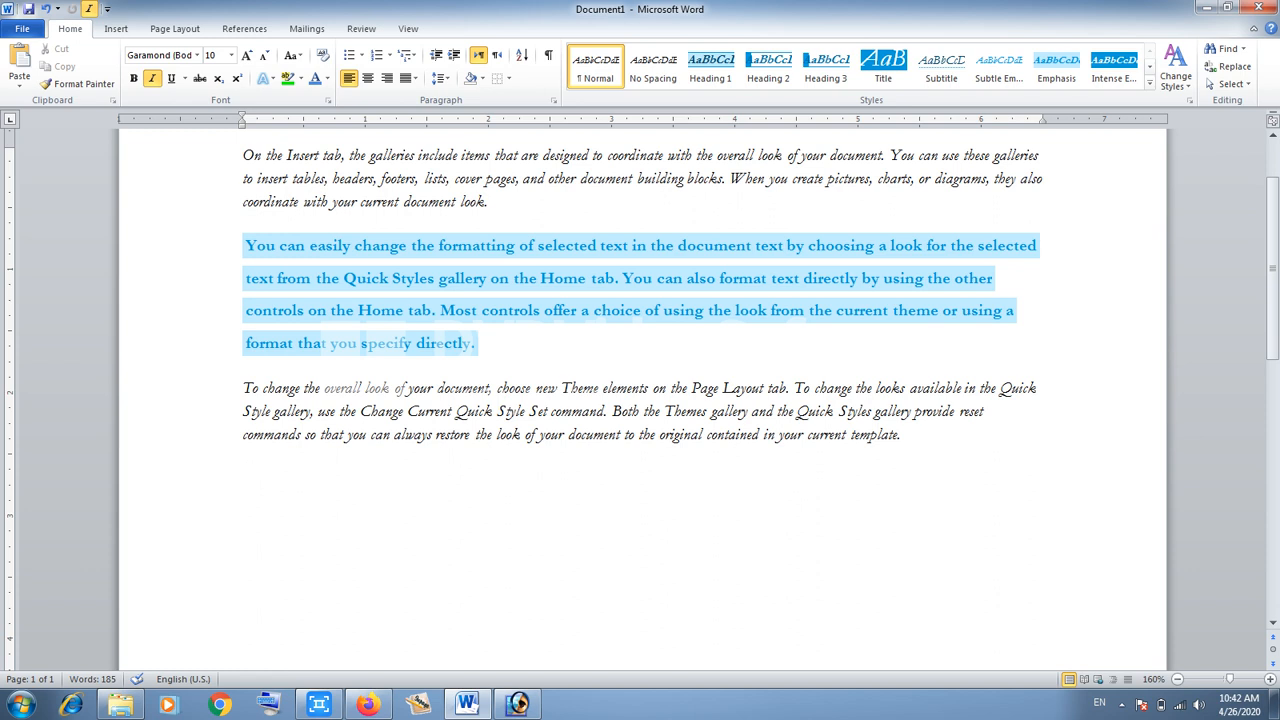
Step: Open Find and Replace and look through its Find, Replace and Go To options, keeping the dialog clear of the text
{"action": "key", "text": "ctrl+h"}
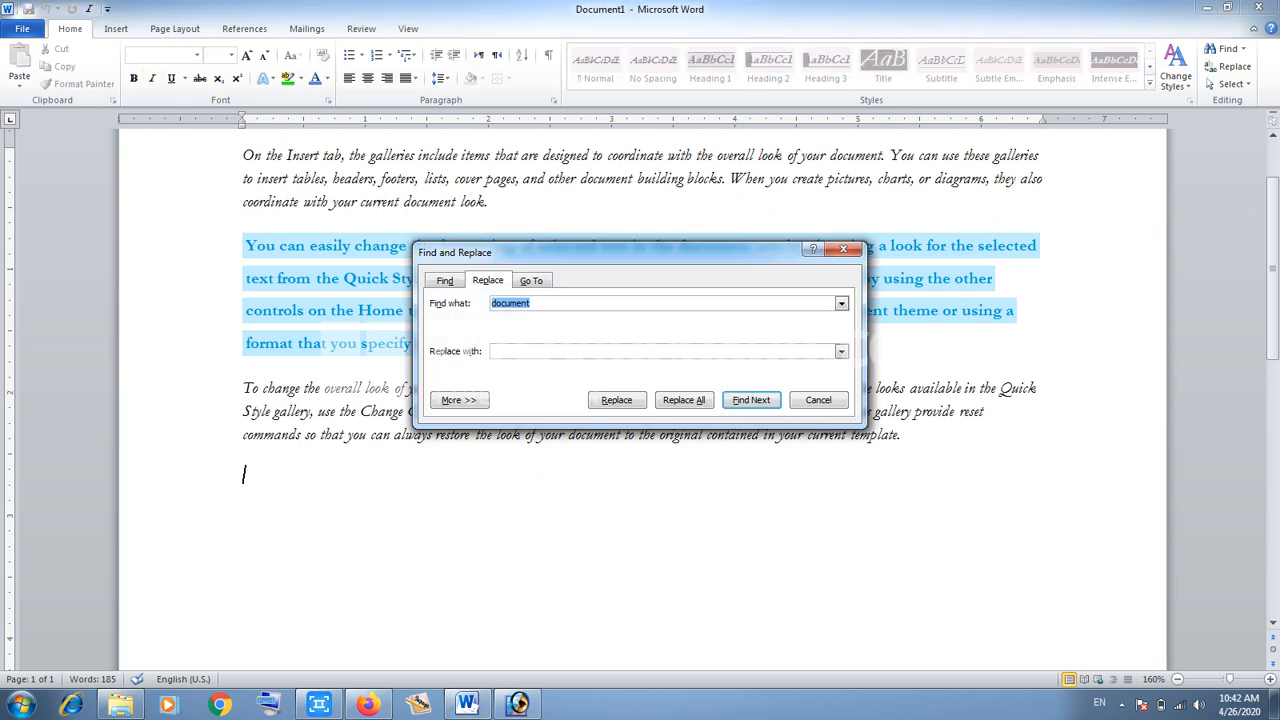
{"action": "left_click_drag", "start_coordinate": [520, 252], "coordinate": [581, 433]}
{"action": "left_click", "coordinate": [506, 461]}
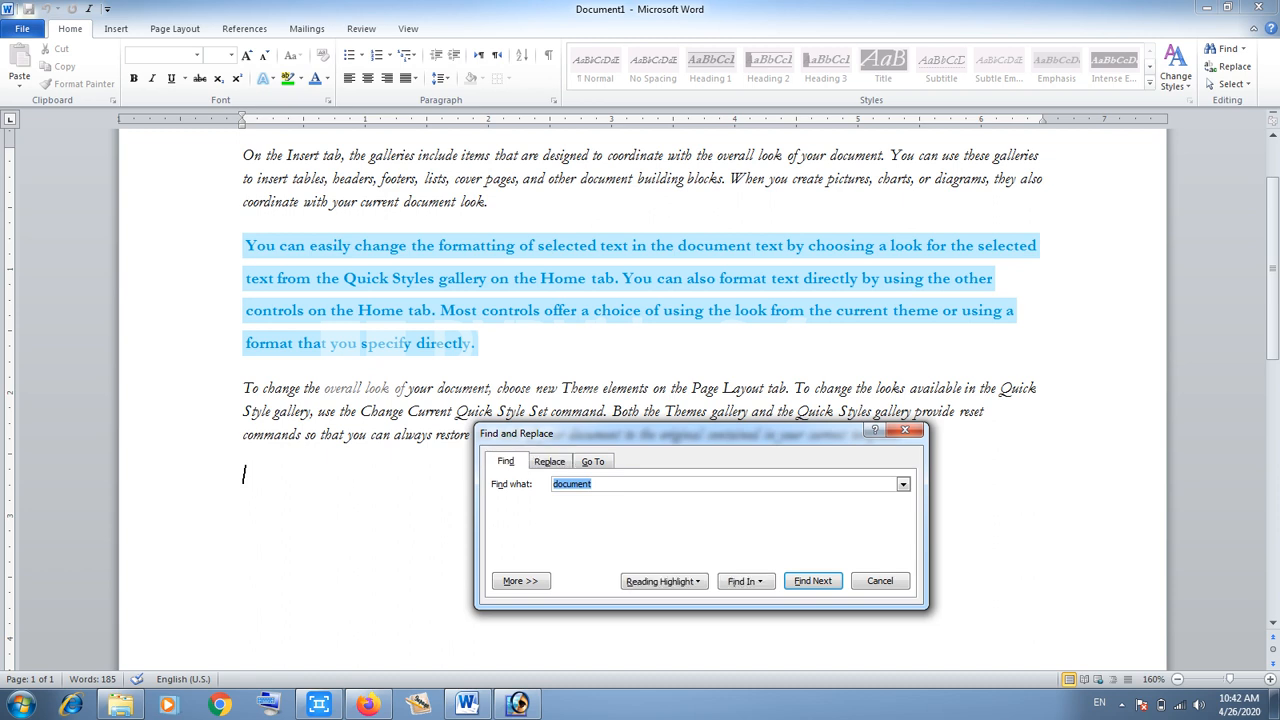
{"action": "left_click", "coordinate": [549, 461]}
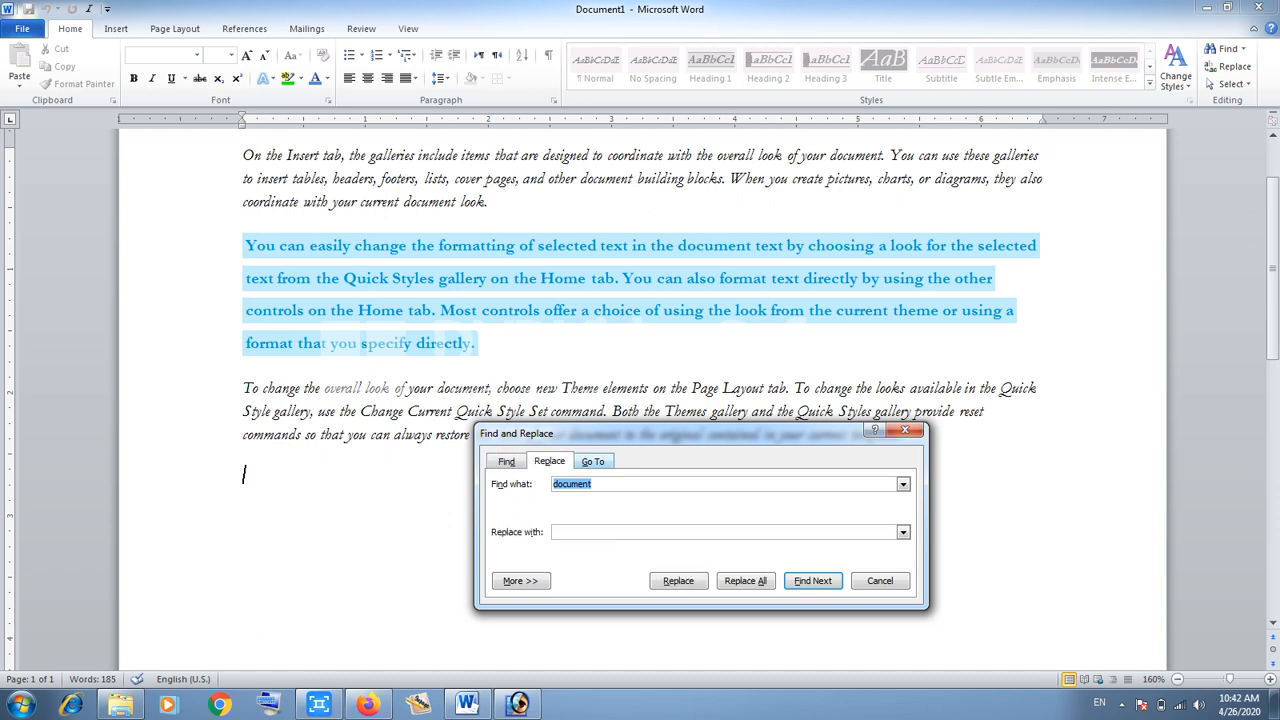
{"action": "left_click", "coordinate": [593, 461]}
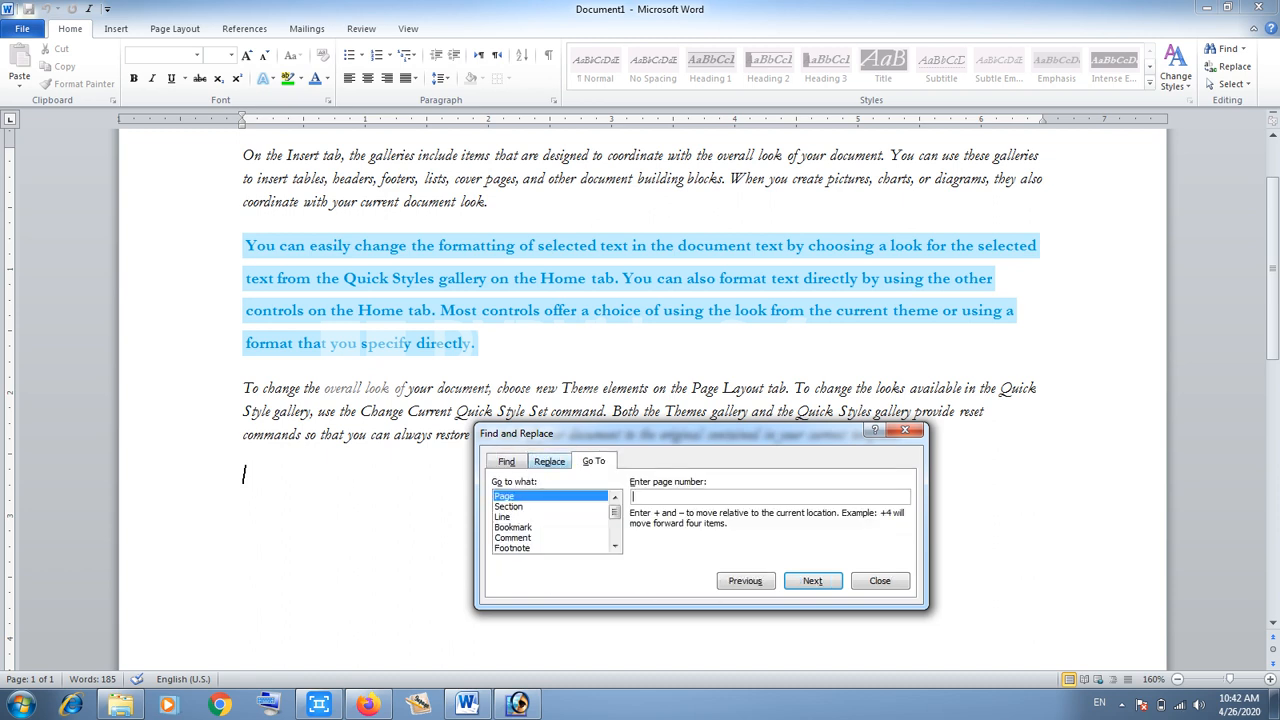
{"action": "left_click", "coordinate": [549, 461]}
{"action": "left_click", "coordinate": [506, 461]}
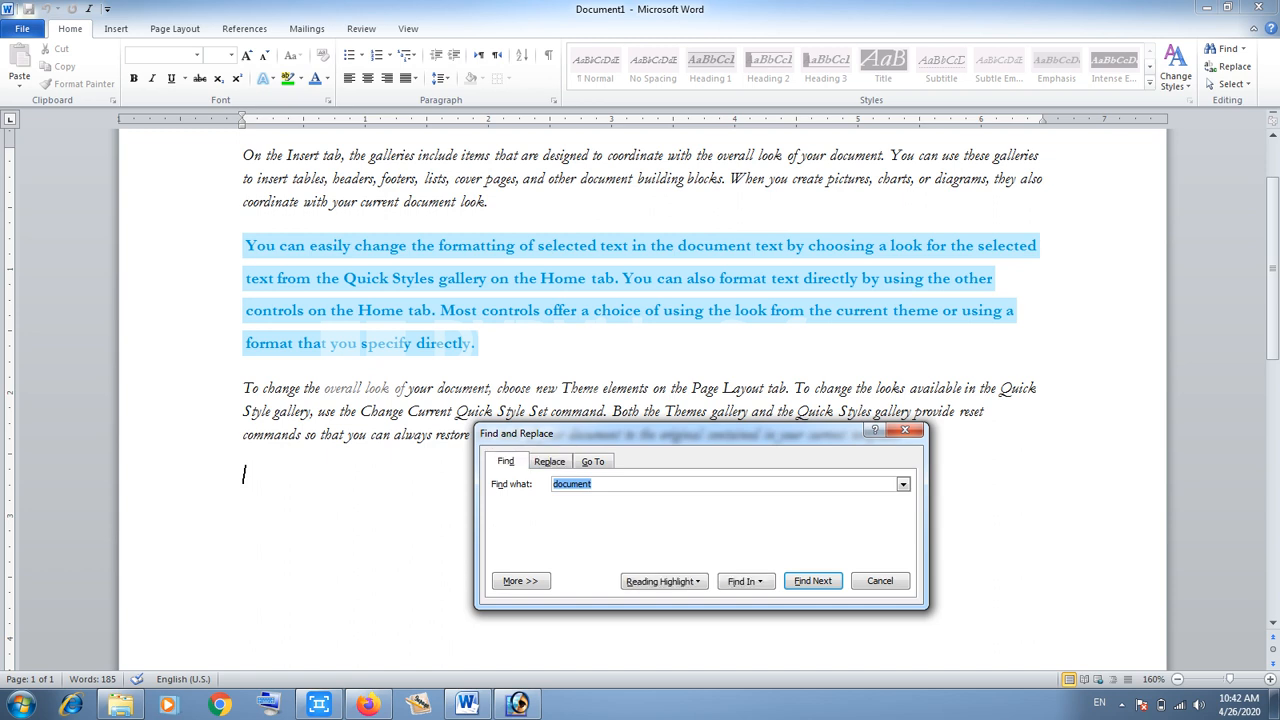
{"action": "left_click_drag", "start_coordinate": [650, 433], "coordinate": [686, 233]}
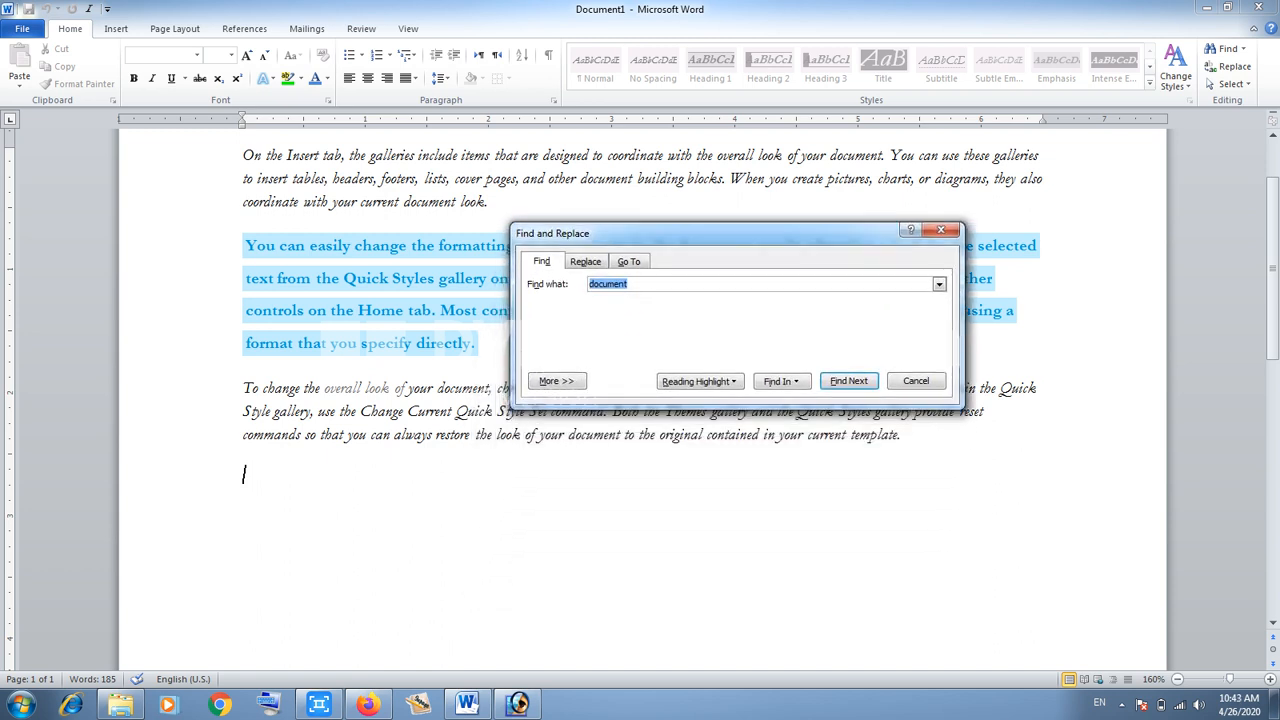
Step: Select every occurrence of "document" in the text using Find In
{"action": "key", "text": "ctrl+h"}
{"action": "left_click_drag", "start_coordinate": [700, 233], "coordinate": [741, 334]}
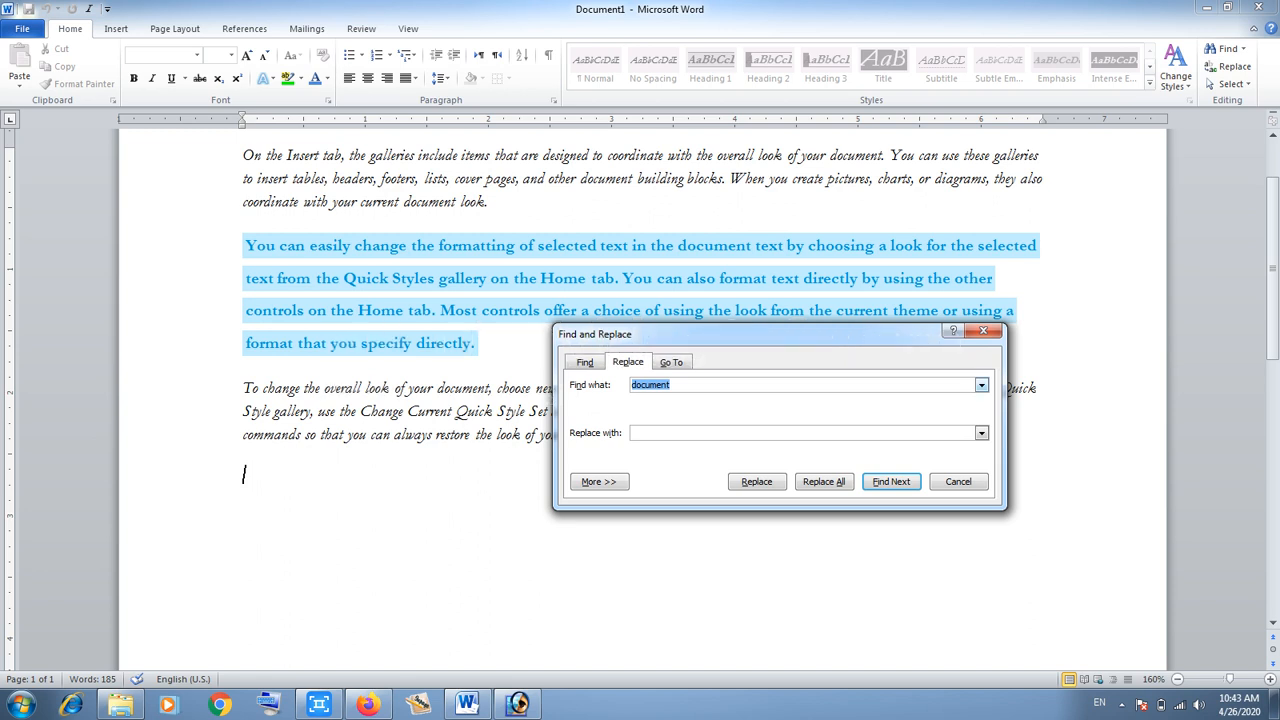
{"action": "left_click", "coordinate": [670, 385]}
{"action": "key", "text": "alt+d"}
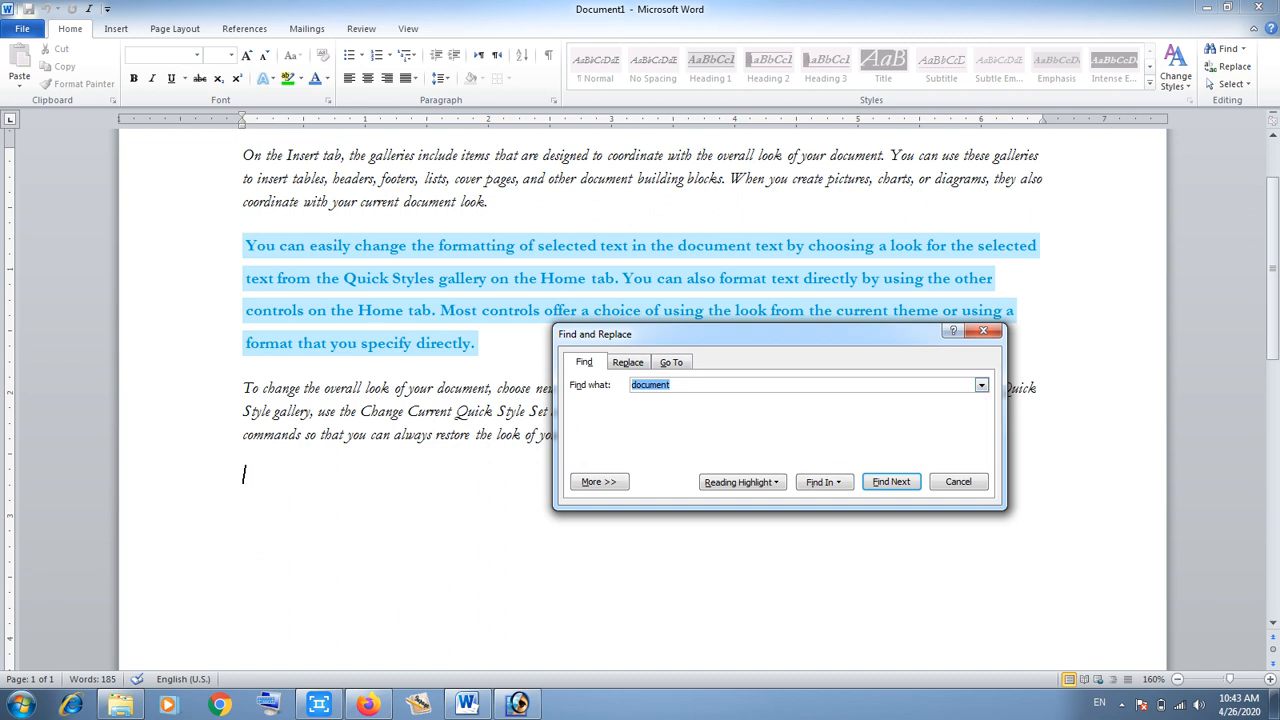
{"action": "key", "text": "Return"}
{"action": "key", "text": "Return"}
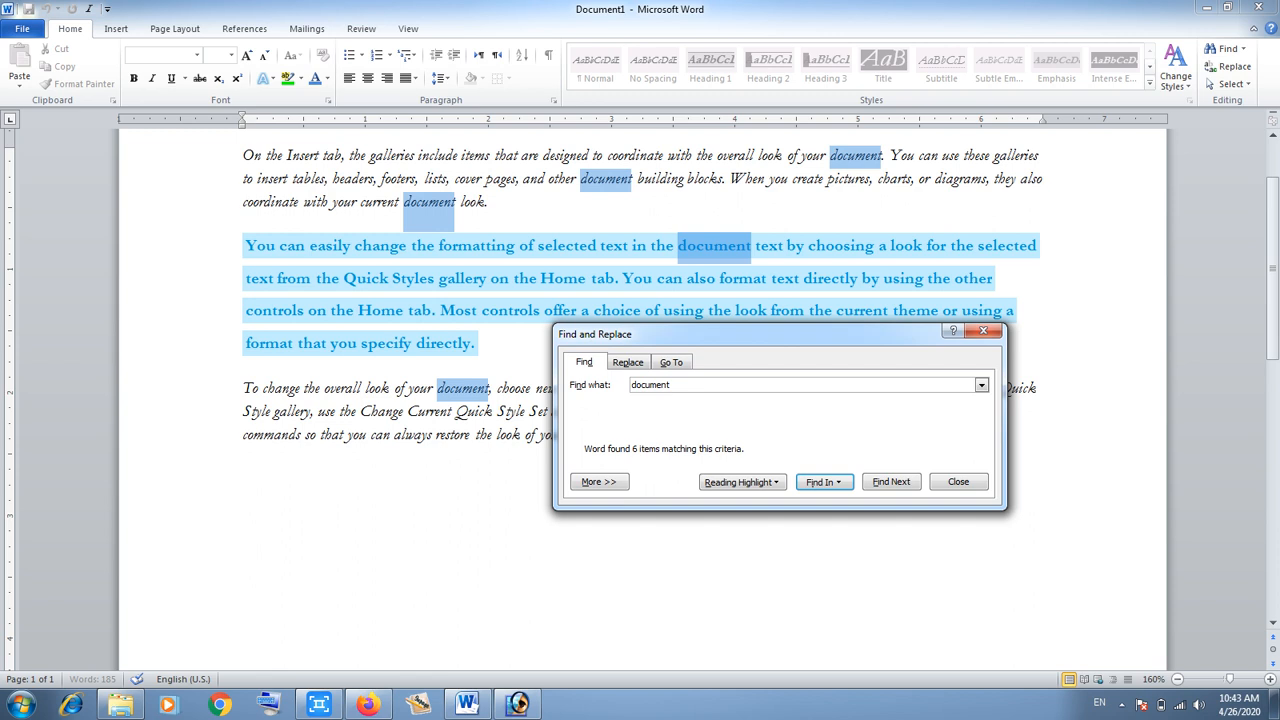
Step: Replace all occurrences of "document" with "documents"
{"action": "key", "text": "alt+p"}
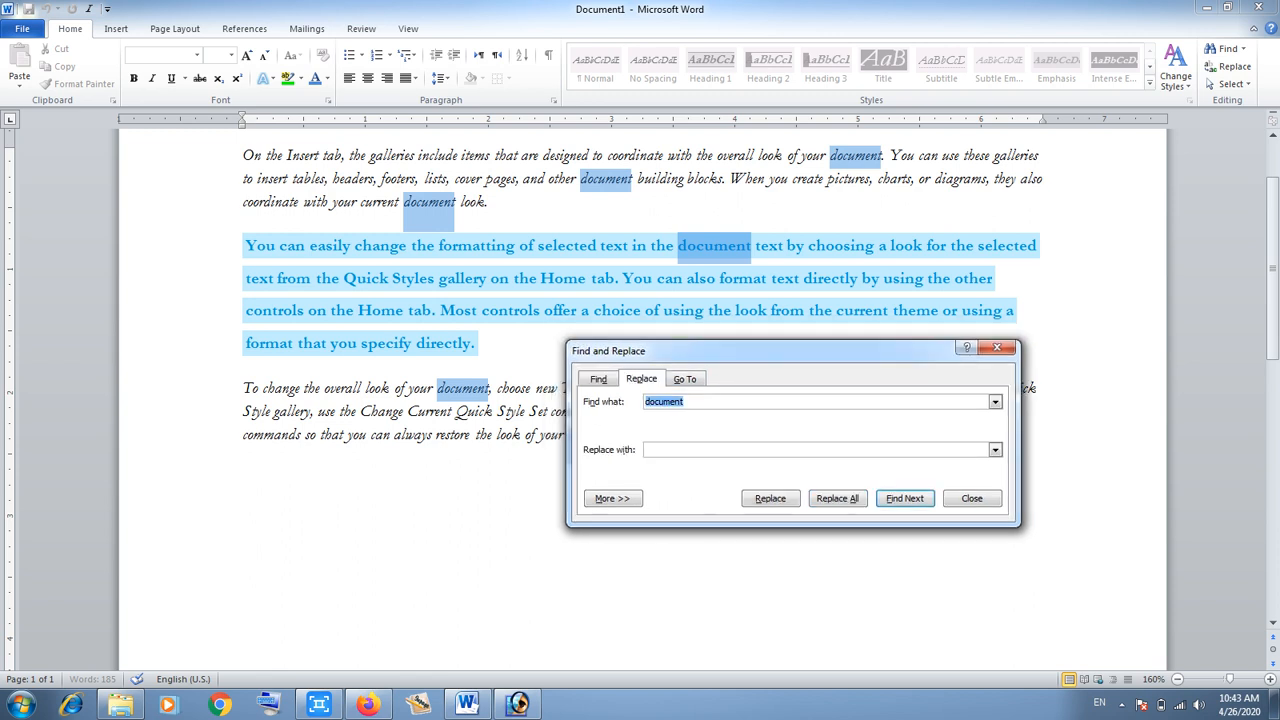
{"action": "key", "text": "Tab"}
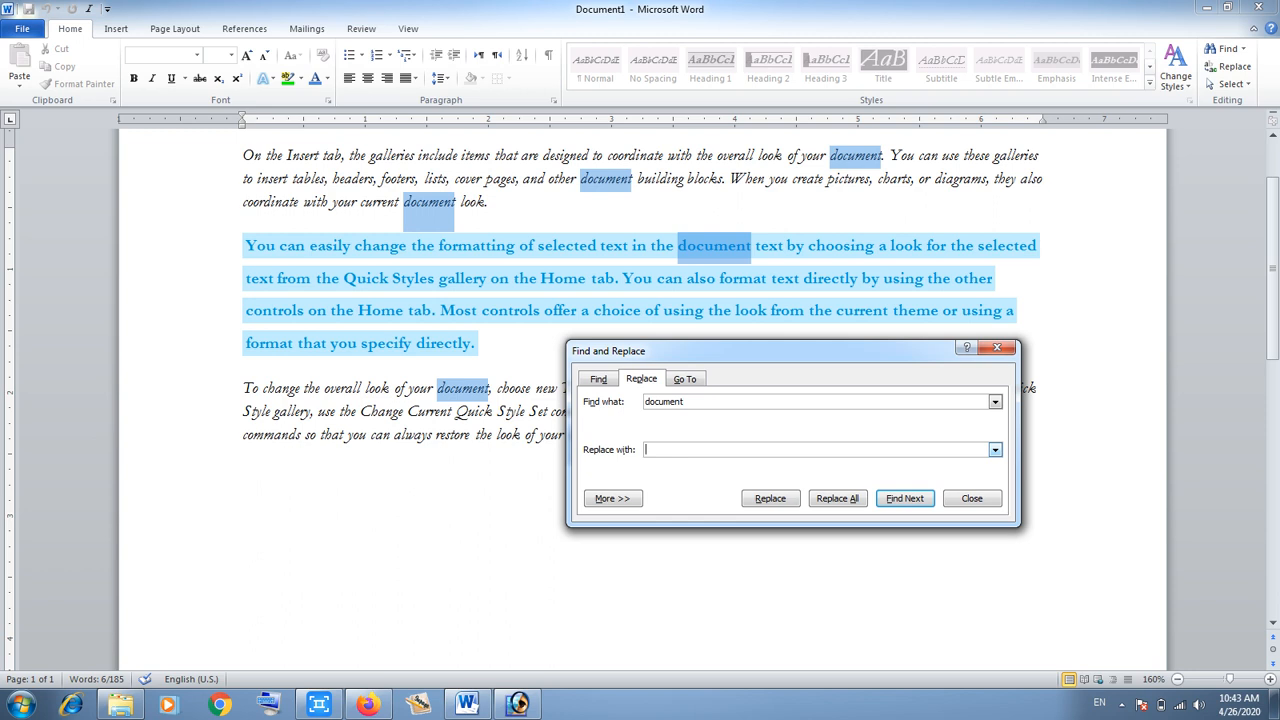
{"action": "type", "text": "documents"}
{"action": "left_click", "coordinate": [837, 498]}
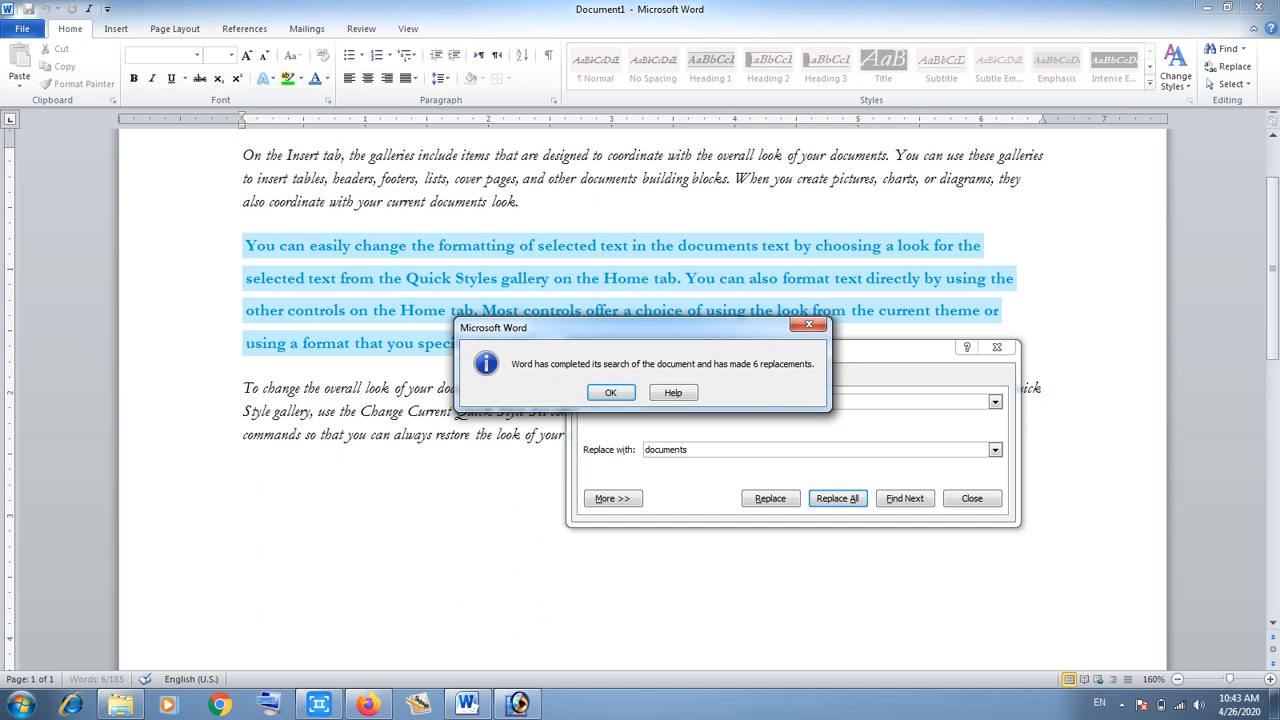
{"action": "key", "text": "Return"}
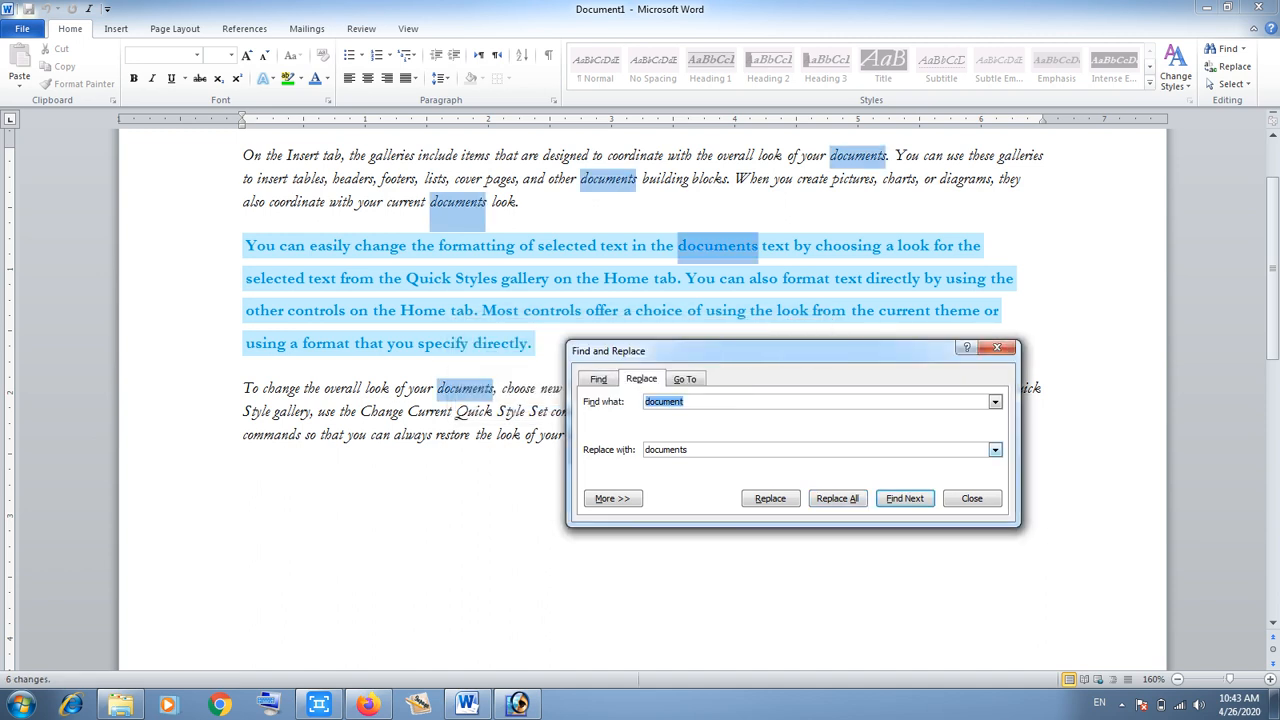
Step: Bring up the Go To options and enter 10 as the target page number
{"action": "left_click_drag", "start_coordinate": [760, 351], "coordinate": [737, 368]}
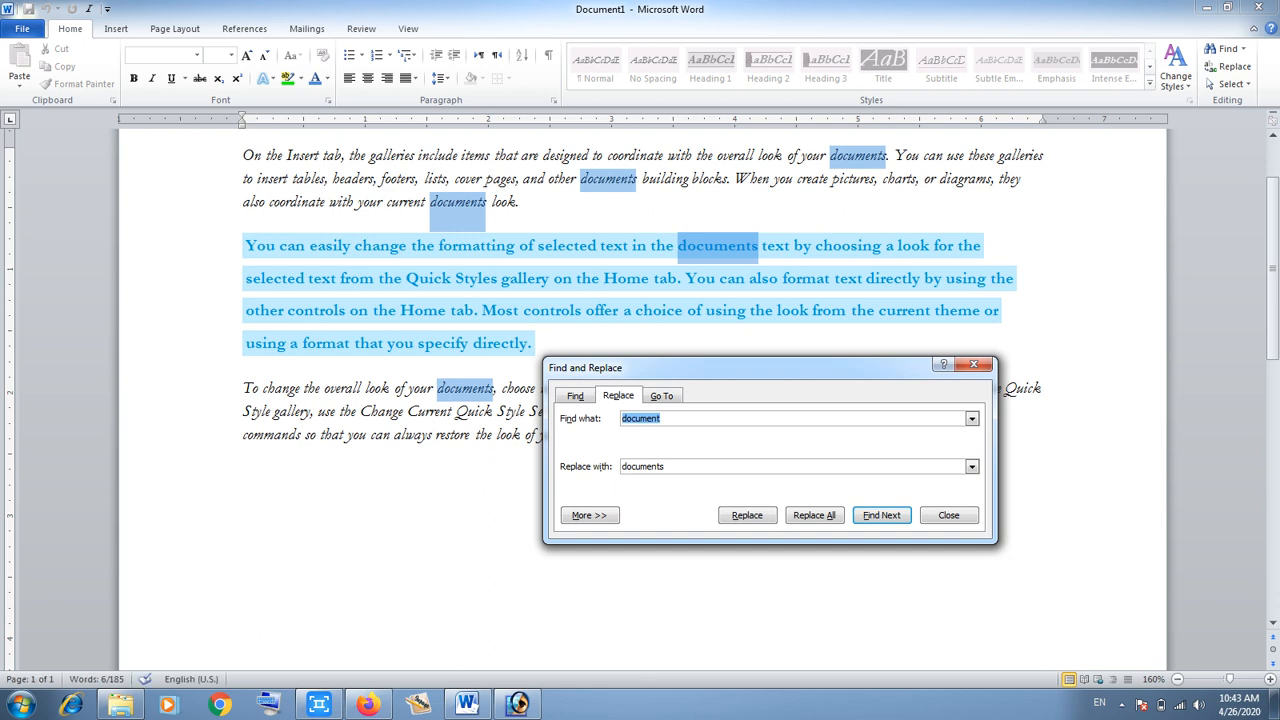
{"action": "left_click_drag", "start_coordinate": [737, 368], "coordinate": [765, 409]}
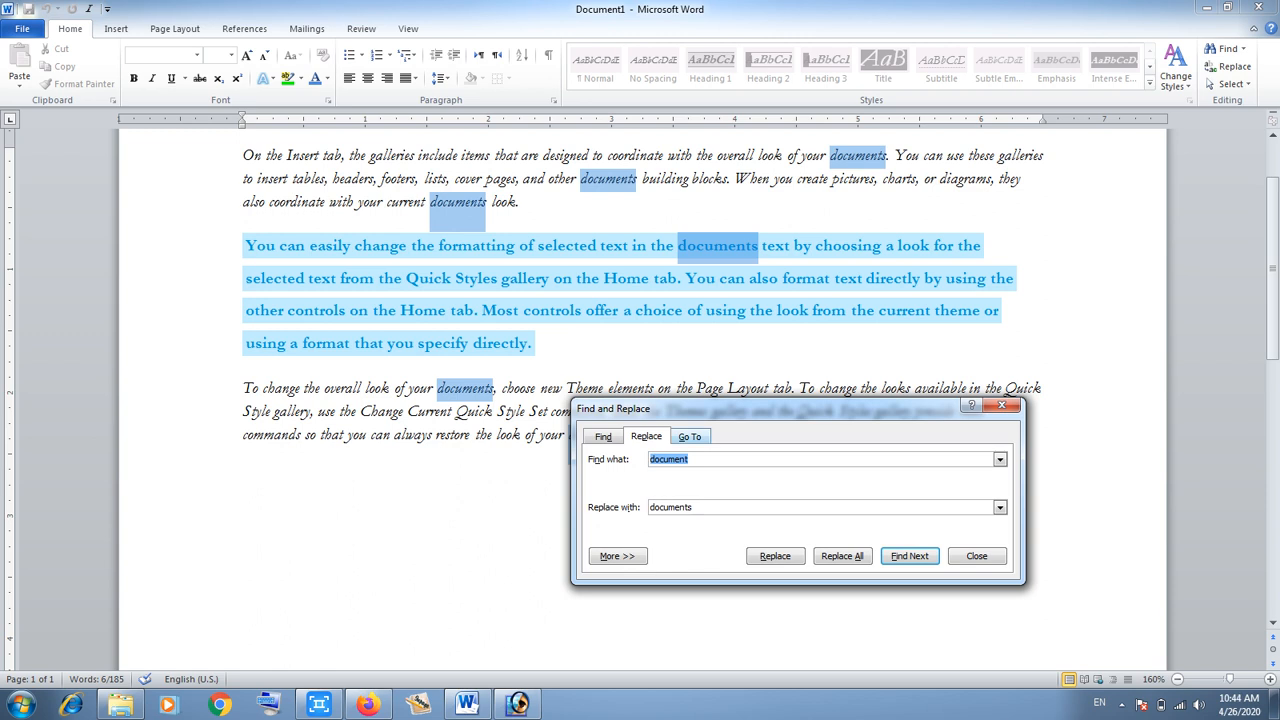
{"action": "left_click", "coordinate": [689, 436]}
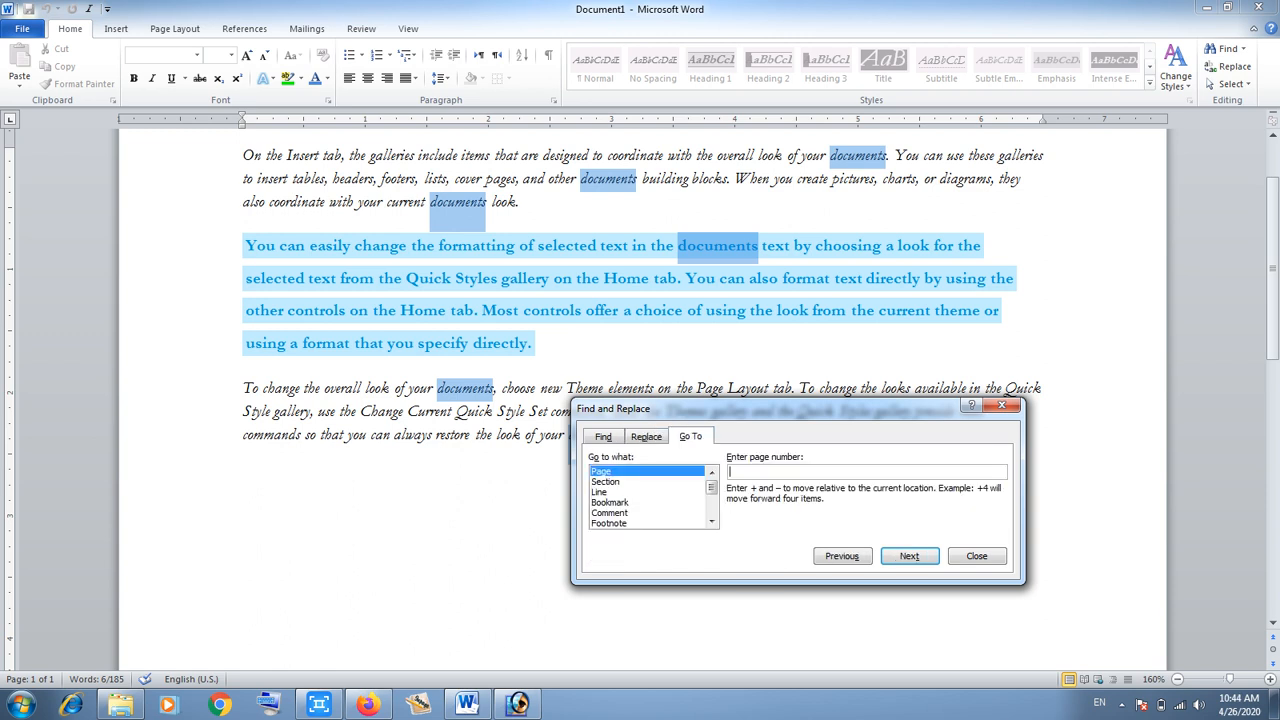
{"action": "left_click_drag", "start_coordinate": [700, 408], "coordinate": [692, 336]}
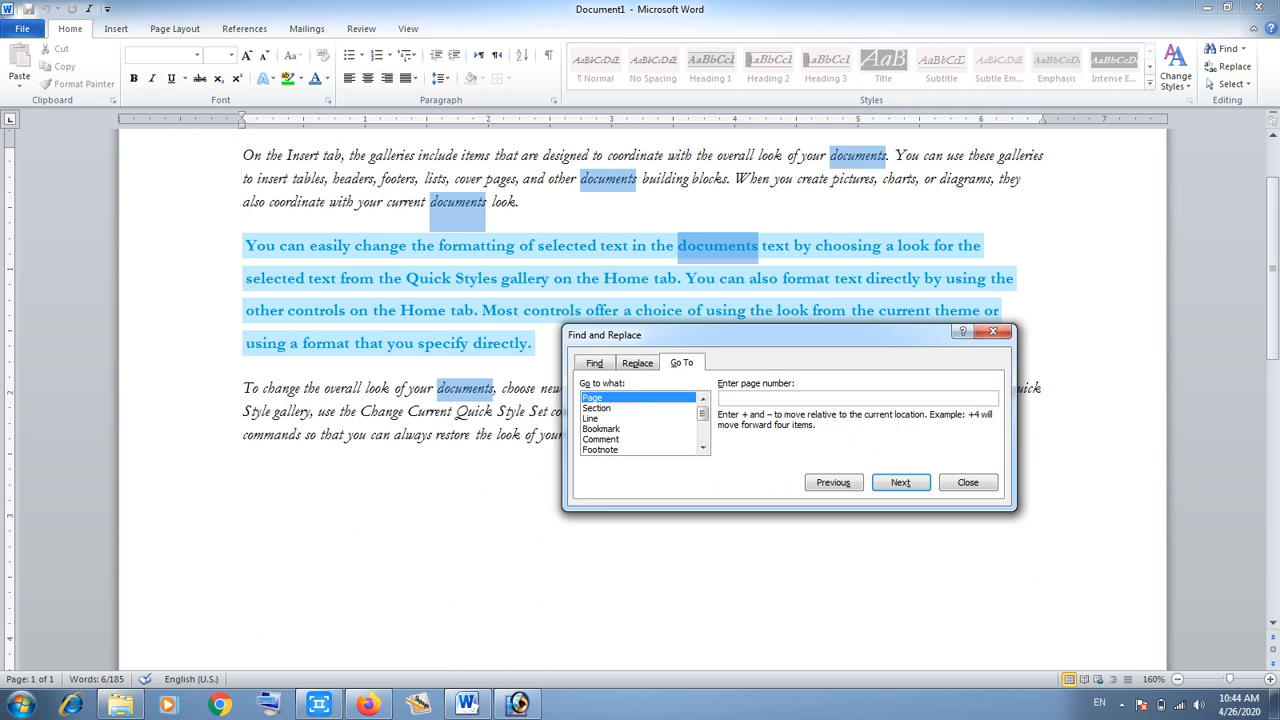
{"action": "type", "text": "10"}
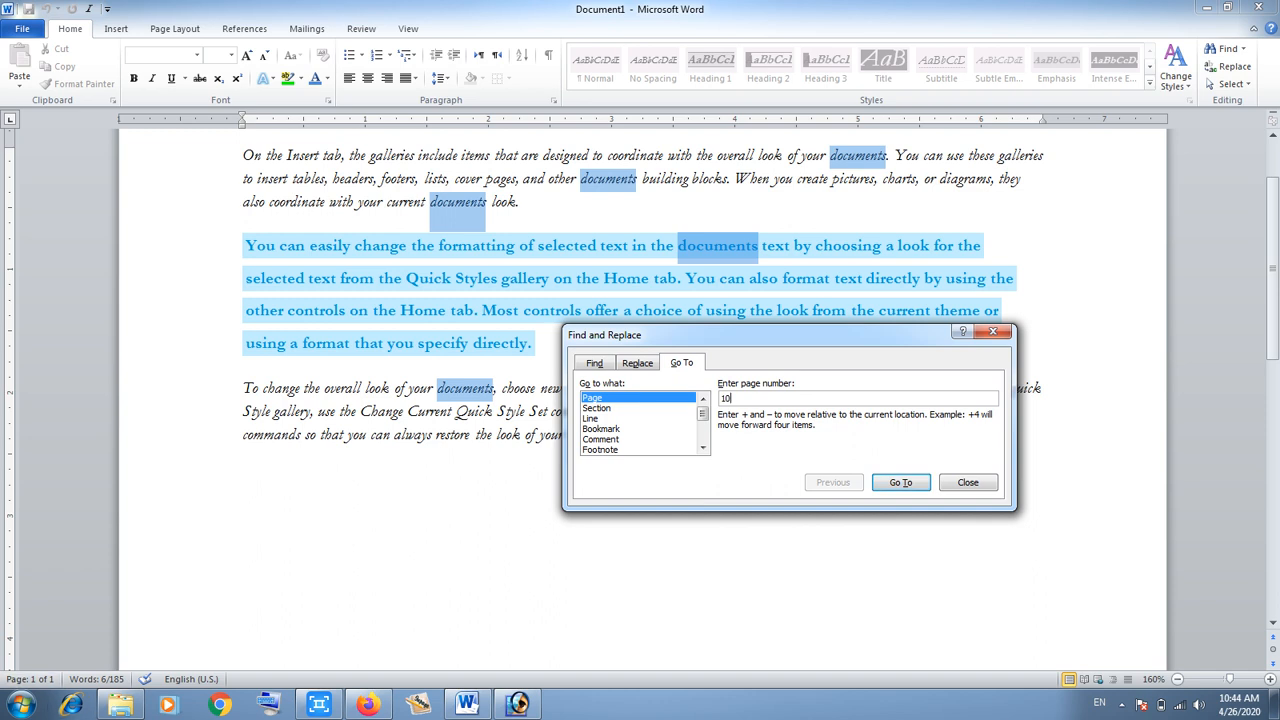
Step: Change the Go To target from page to line, and jump to line 7
{"action": "left_click", "coordinate": [600, 418]}
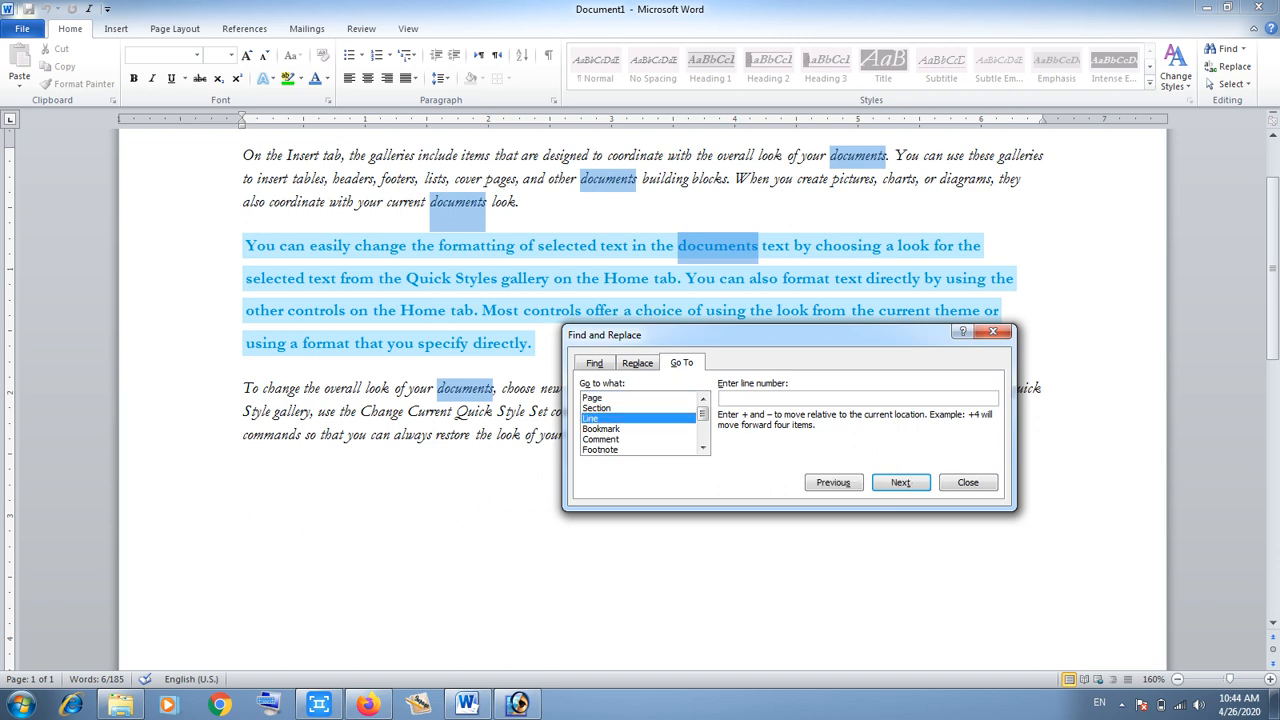
{"action": "type", "text": "5"}
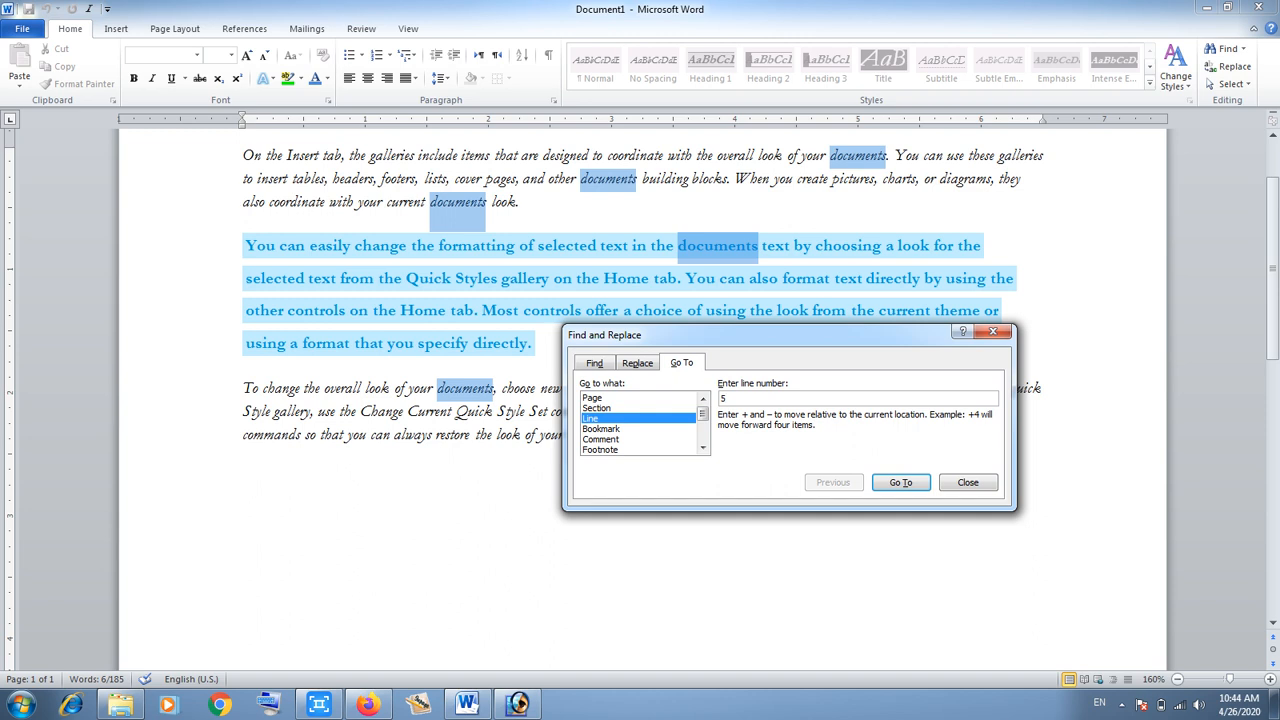
{"action": "key", "text": "BackSpace"}
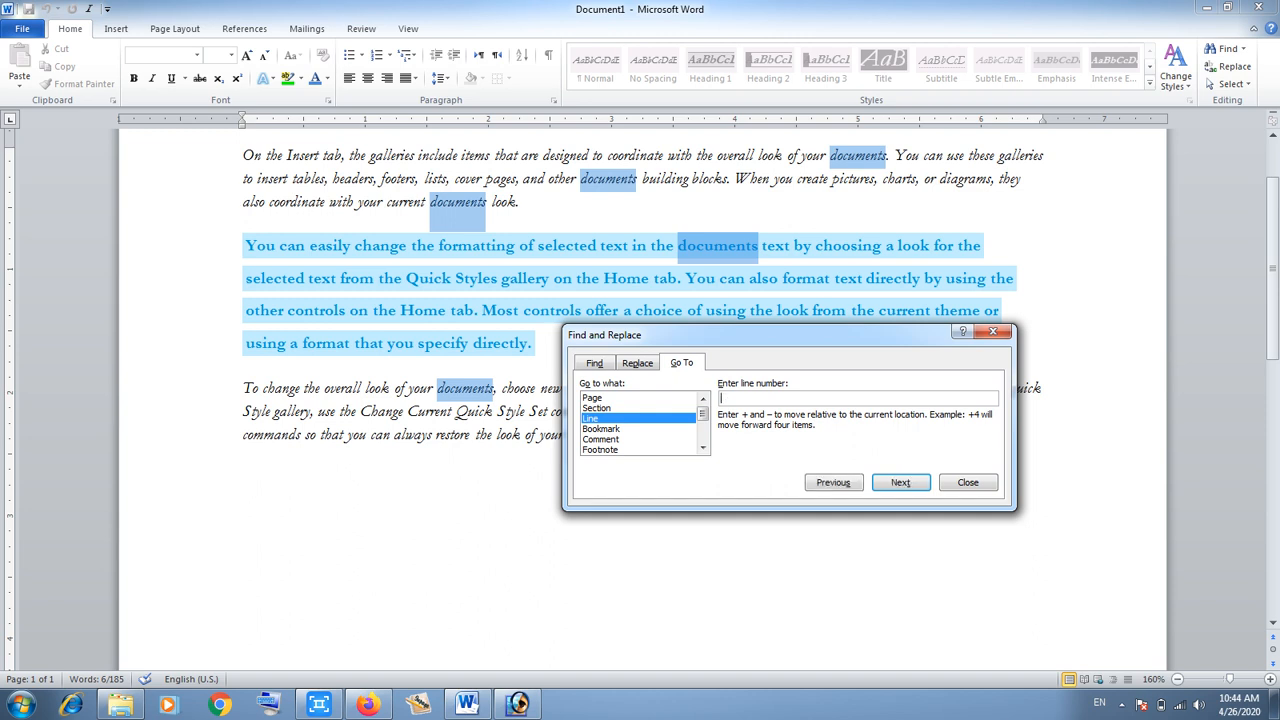
{"action": "type", "text": "7"}
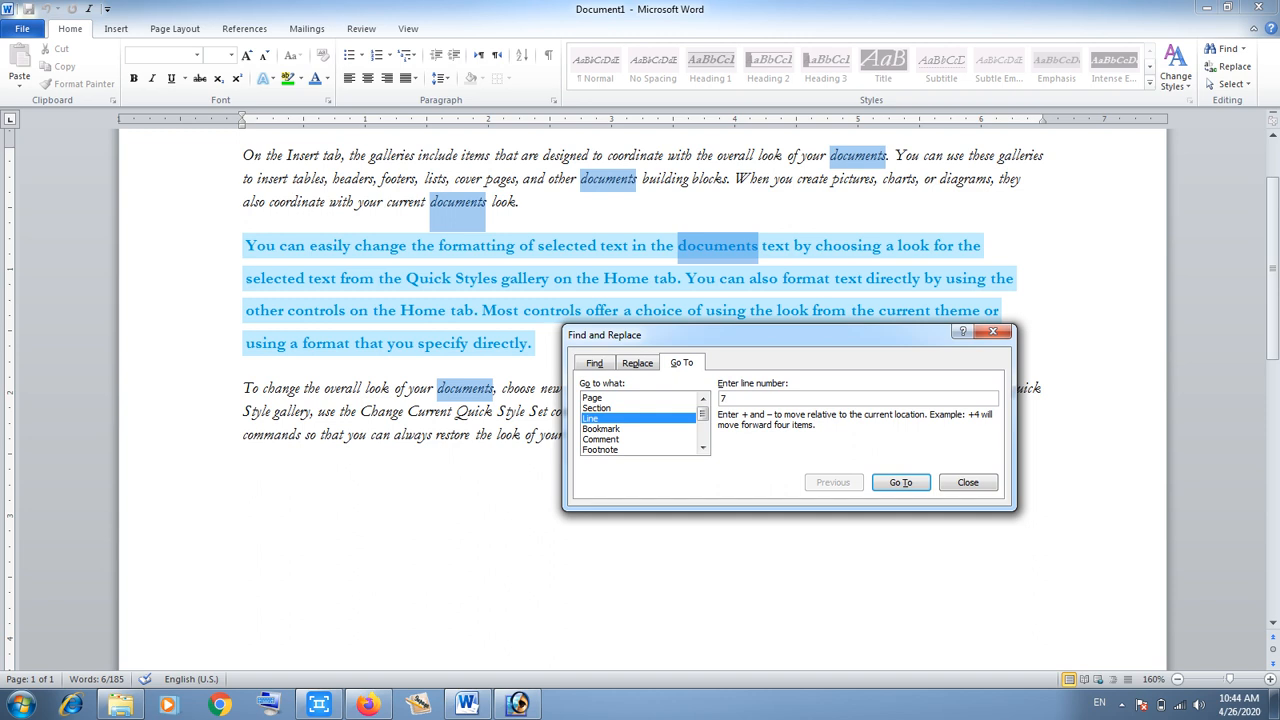
{"action": "key", "text": "Return"}
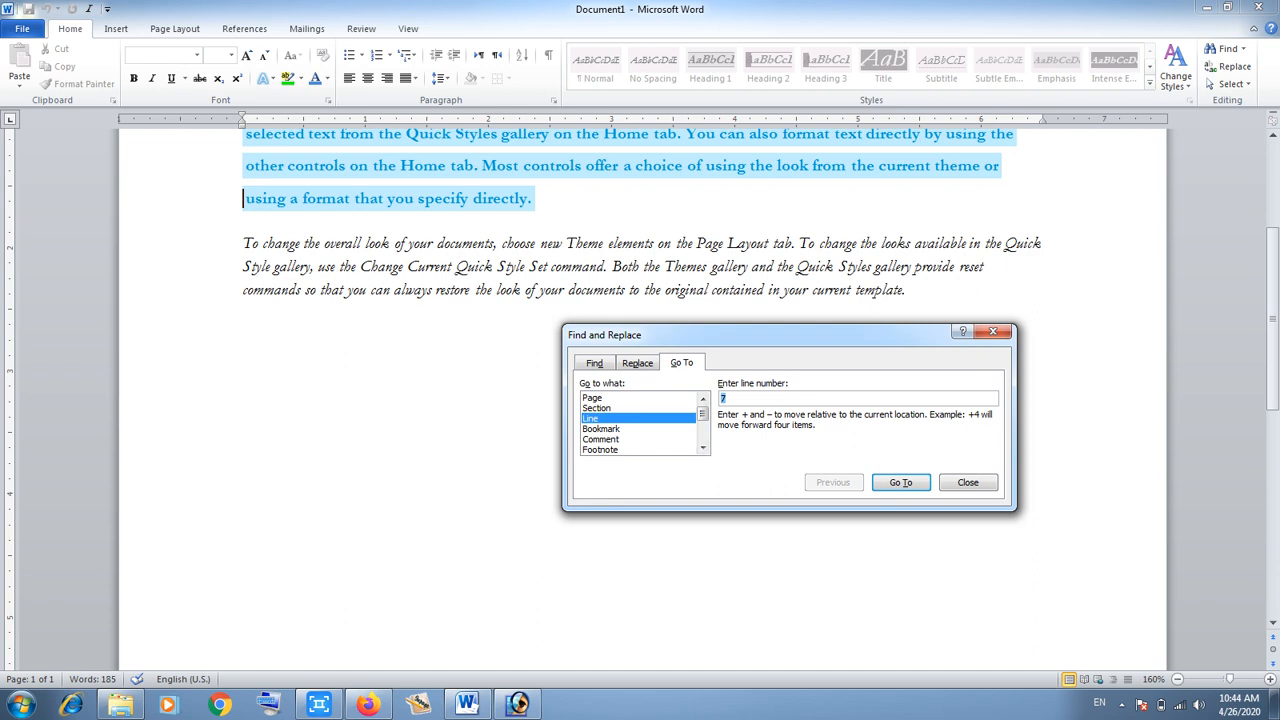
Step: Switch the dialog between its Find, Replace and Go To options again, ending on Replace
{"action": "key", "text": "alt+d"}
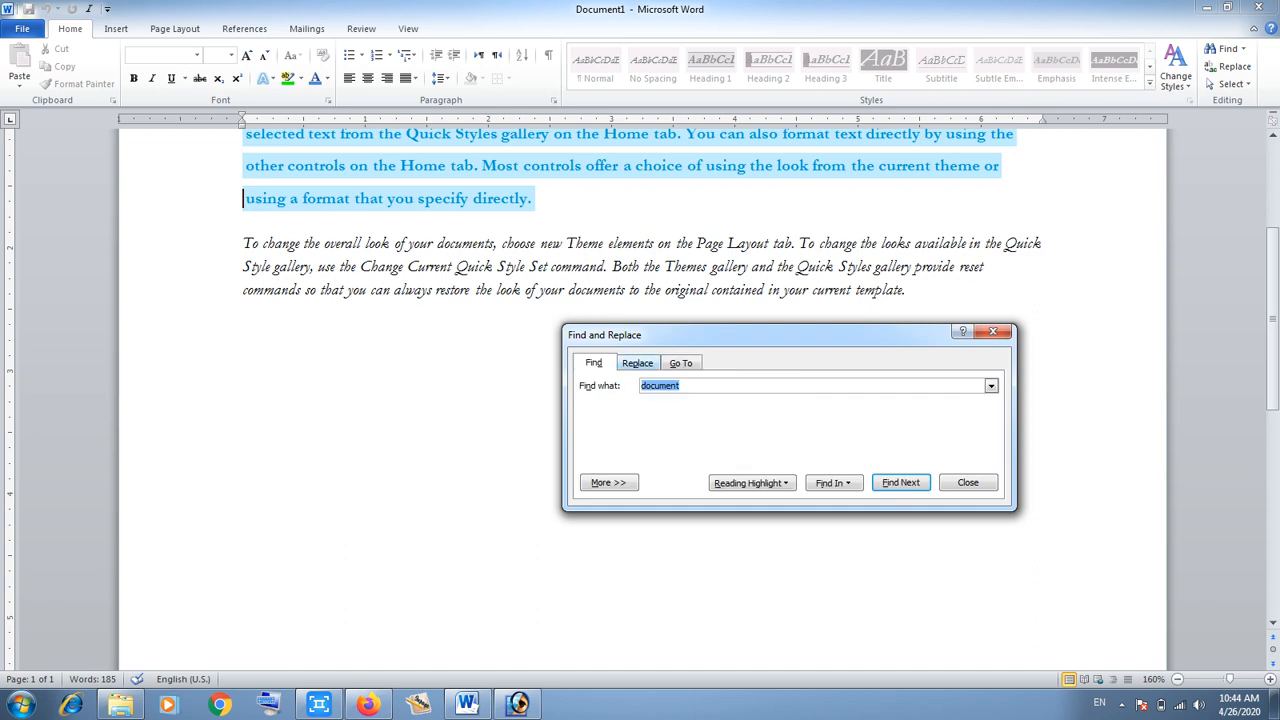
{"action": "left_click", "coordinate": [637, 363]}
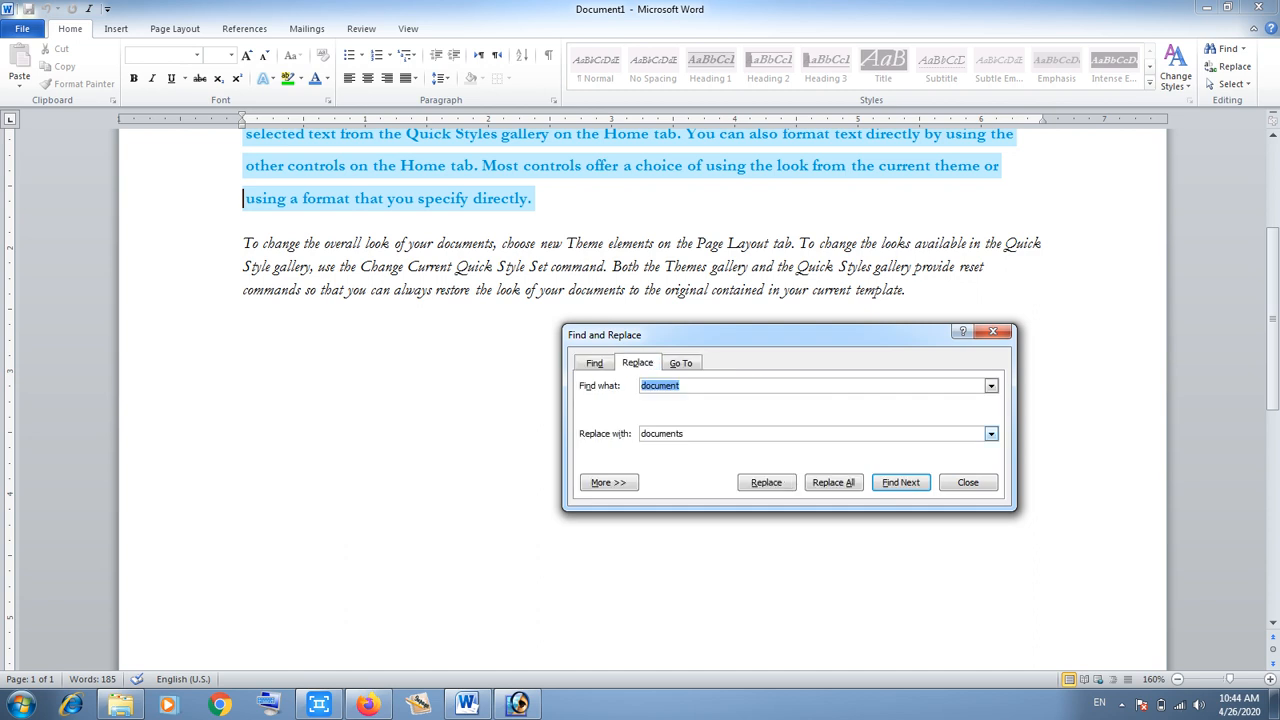
{"action": "key", "text": "ctrl+g"}
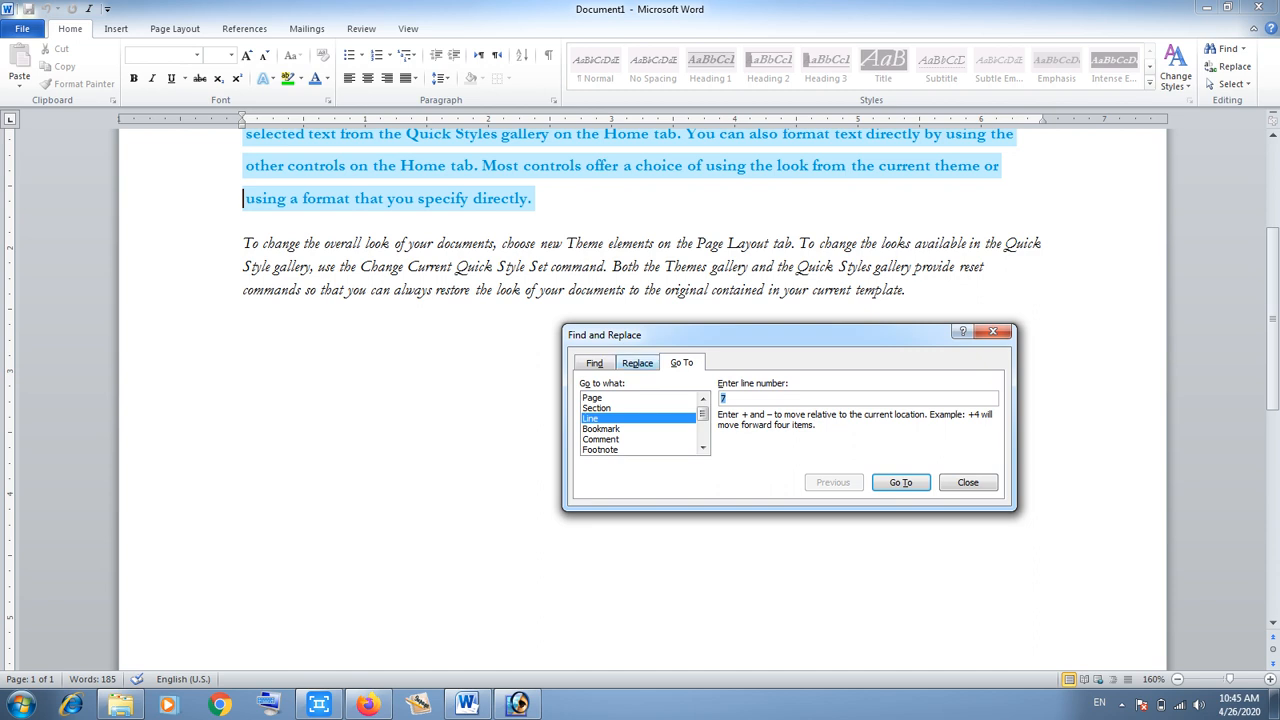
{"action": "left_click", "coordinate": [637, 363]}
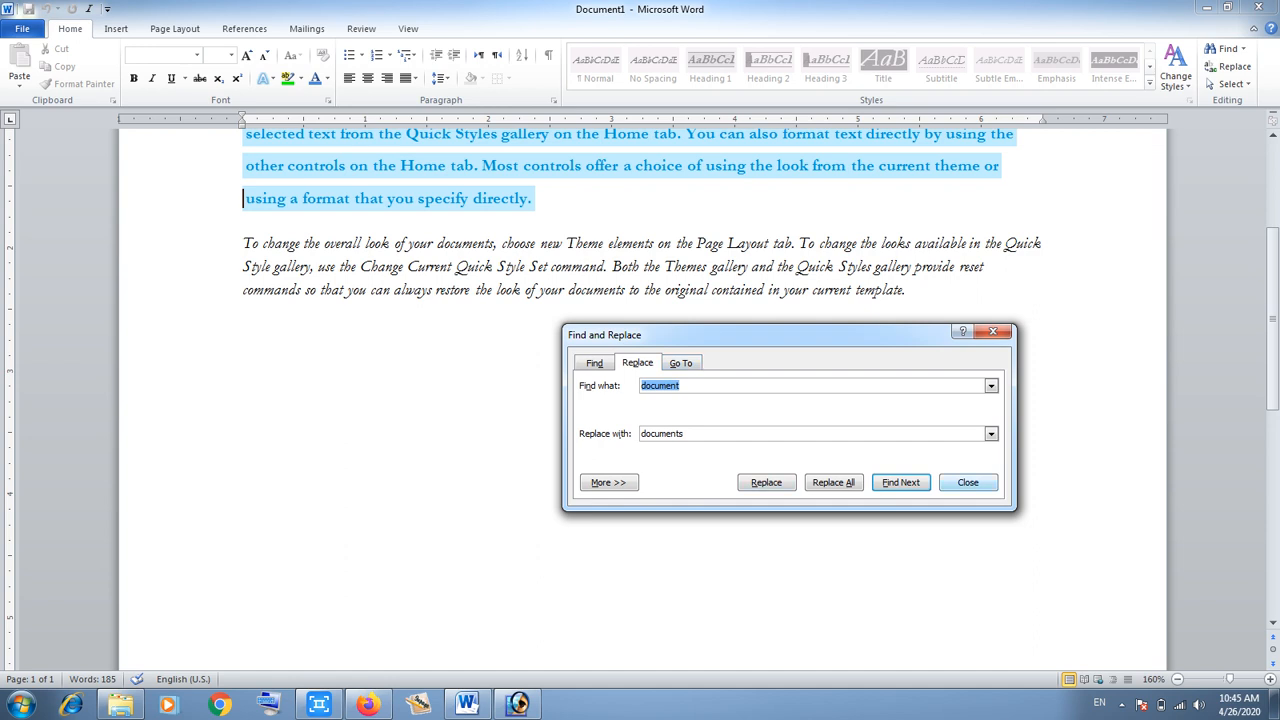
Step: Close the Find and Replace dialog and select all the text in the document
{"action": "key", "text": "Escape"}
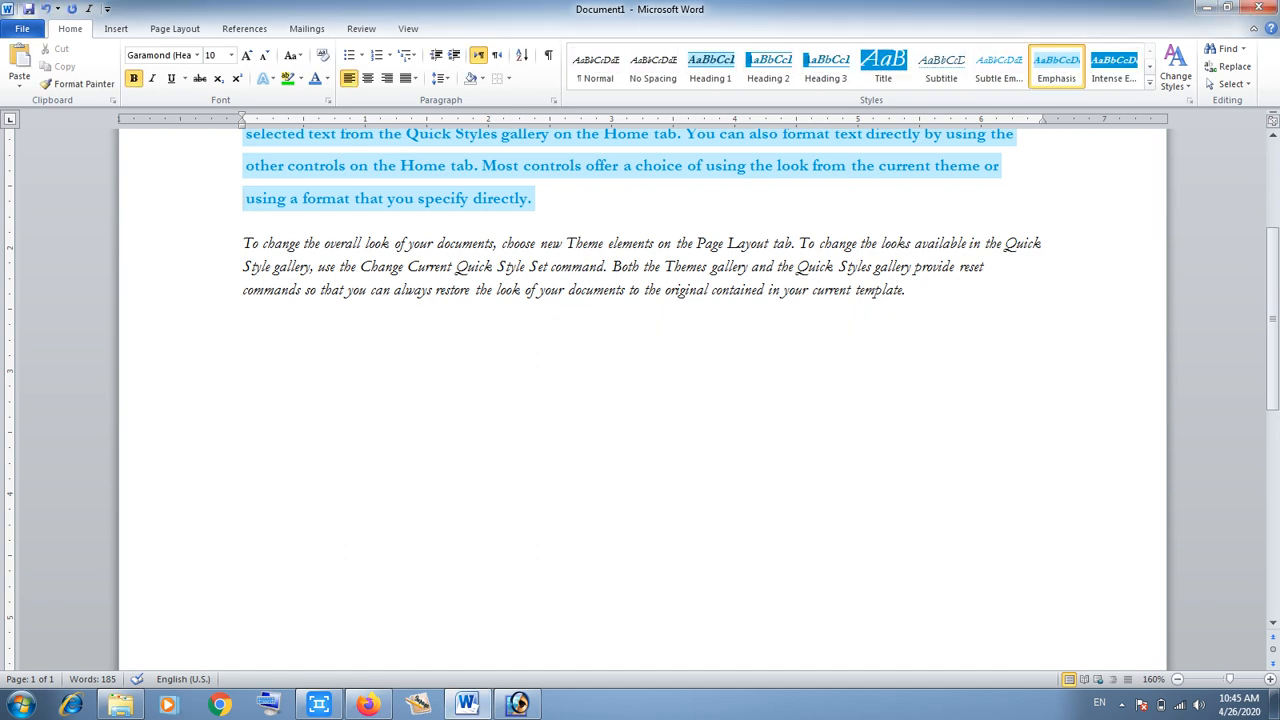
{"action": "left_click", "coordinate": [1228, 84]}
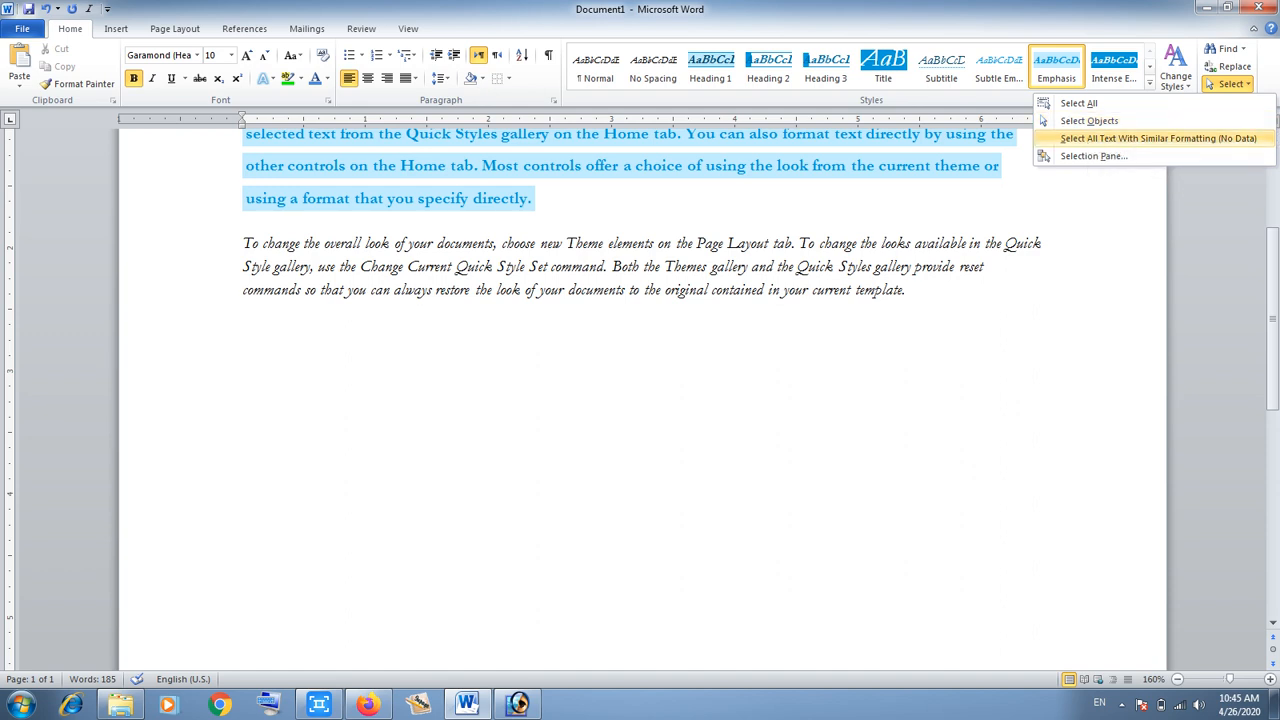
{"action": "left_click", "coordinate": [1158, 138]}
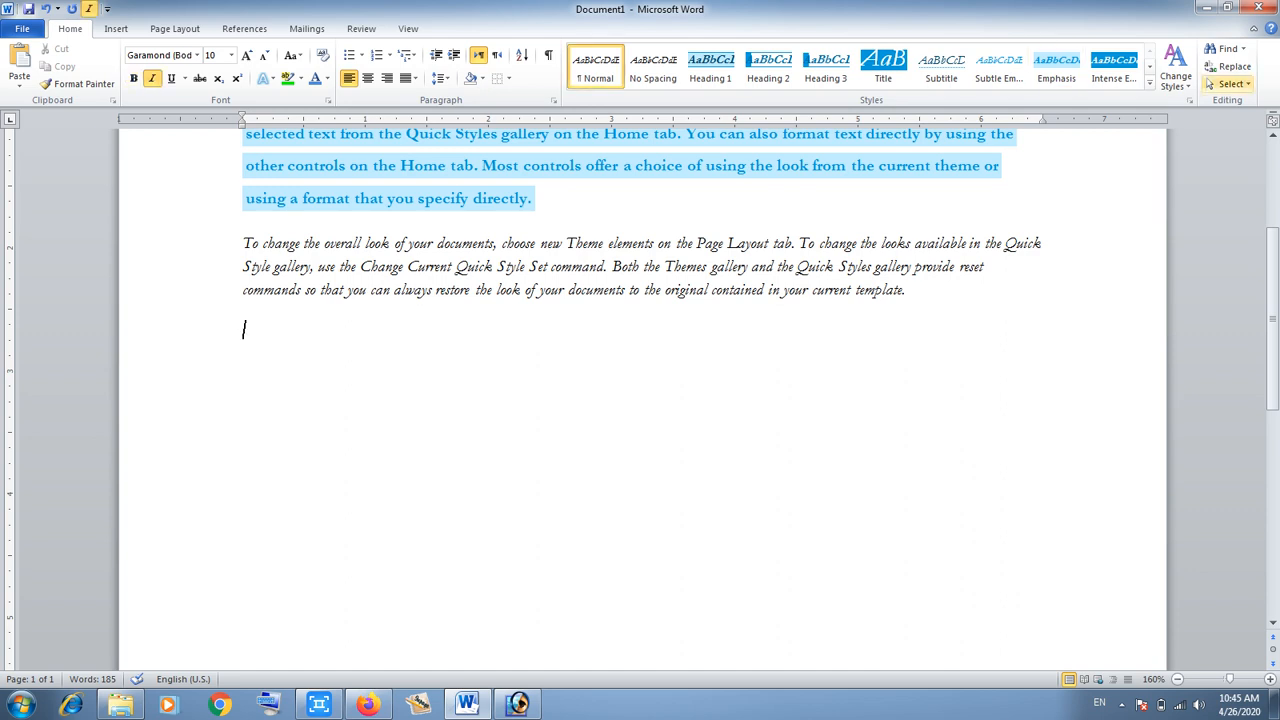
{"action": "left_click", "coordinate": [1230, 84]}
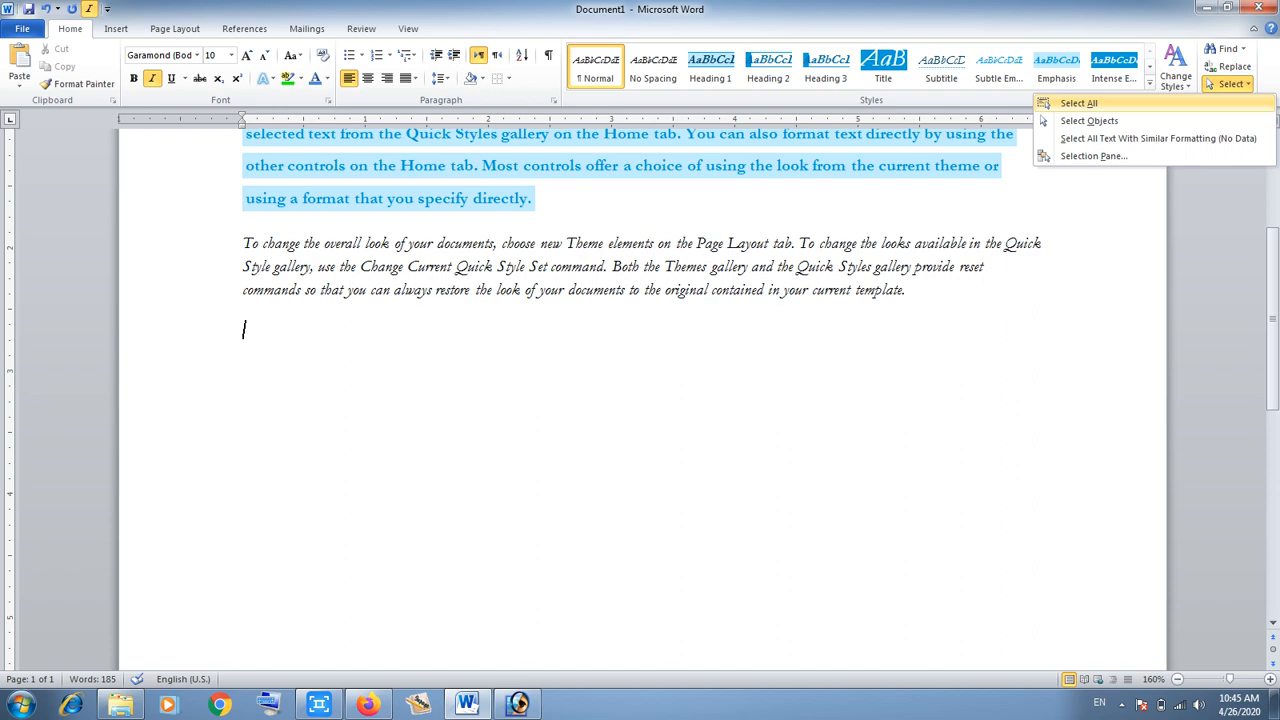
{"action": "left_click", "coordinate": [1078, 103]}
{"action": "scroll", "coordinate": [640, 350], "scroll_direction": "up", "scroll_amount": 4}
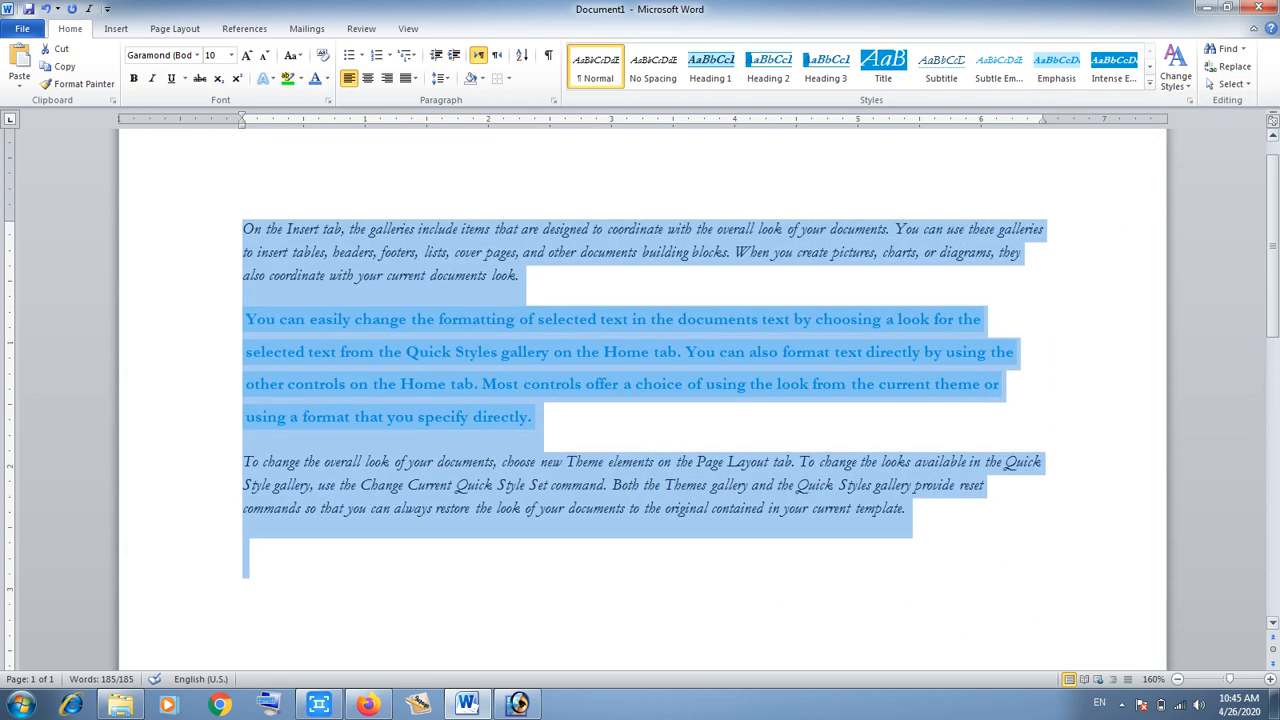
{"action": "scroll", "coordinate": [640, 400], "scroll_direction": "up", "scroll_amount": 1}
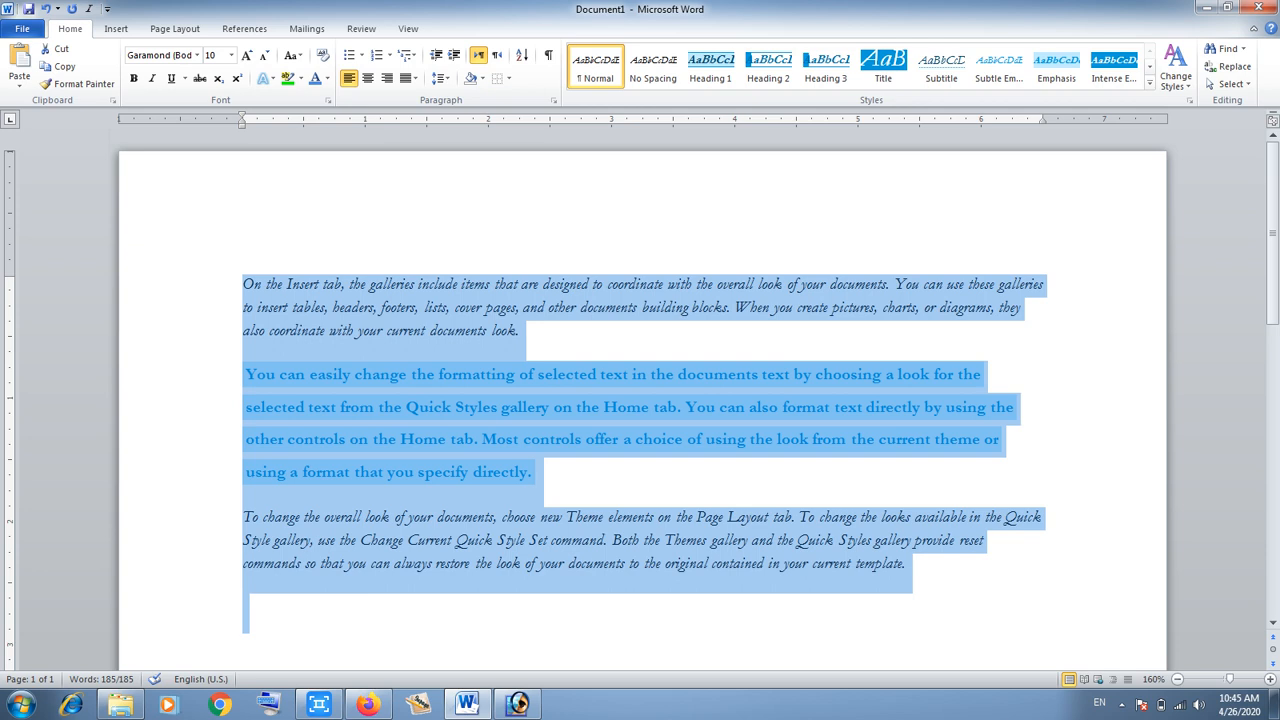
Step: Clear the text selection and review the available selection options
{"action": "left_click", "coordinate": [1228, 84]}
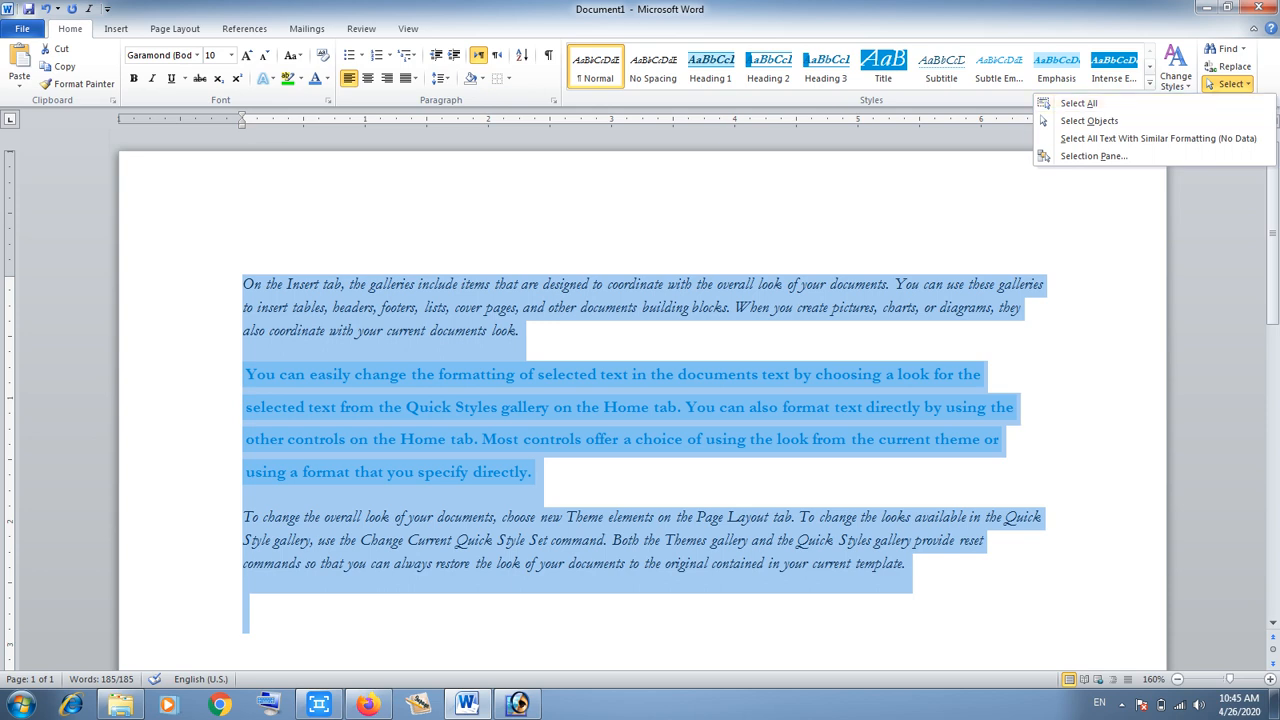
{"action": "key", "text": "Escape"}
{"action": "left_click", "coordinate": [244, 602]}
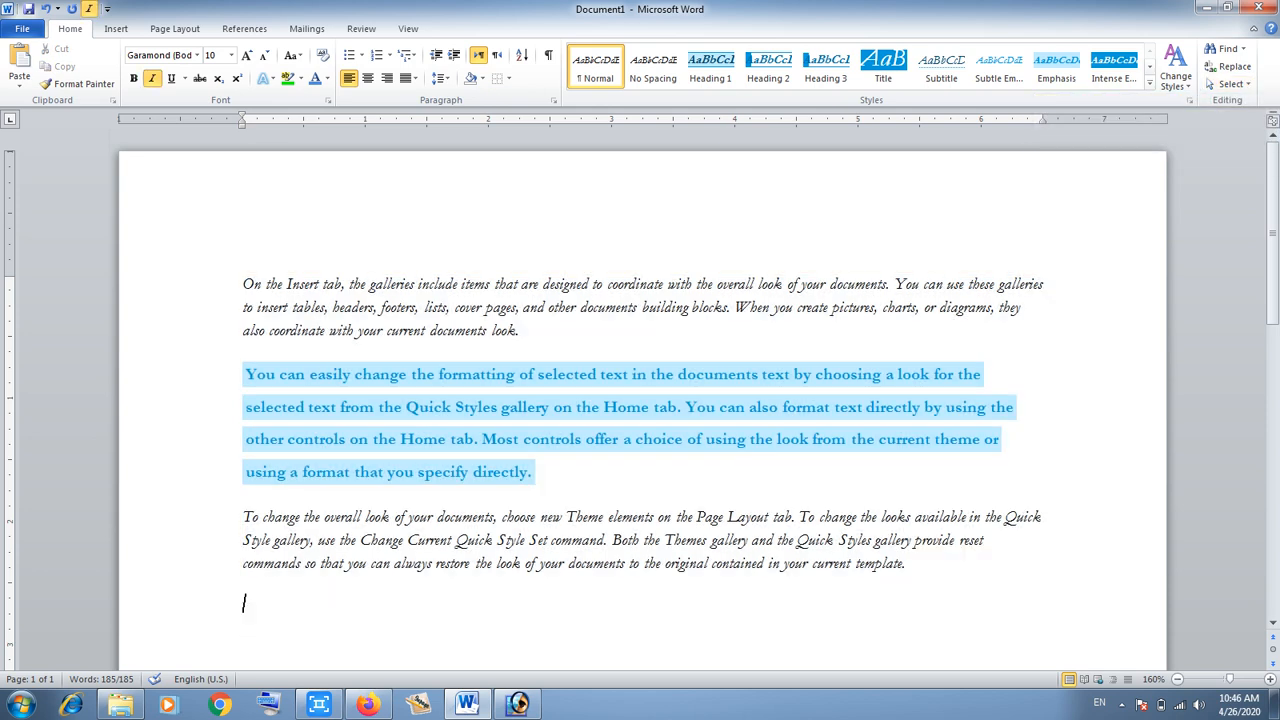
{"action": "left_click", "coordinate": [1228, 84]}
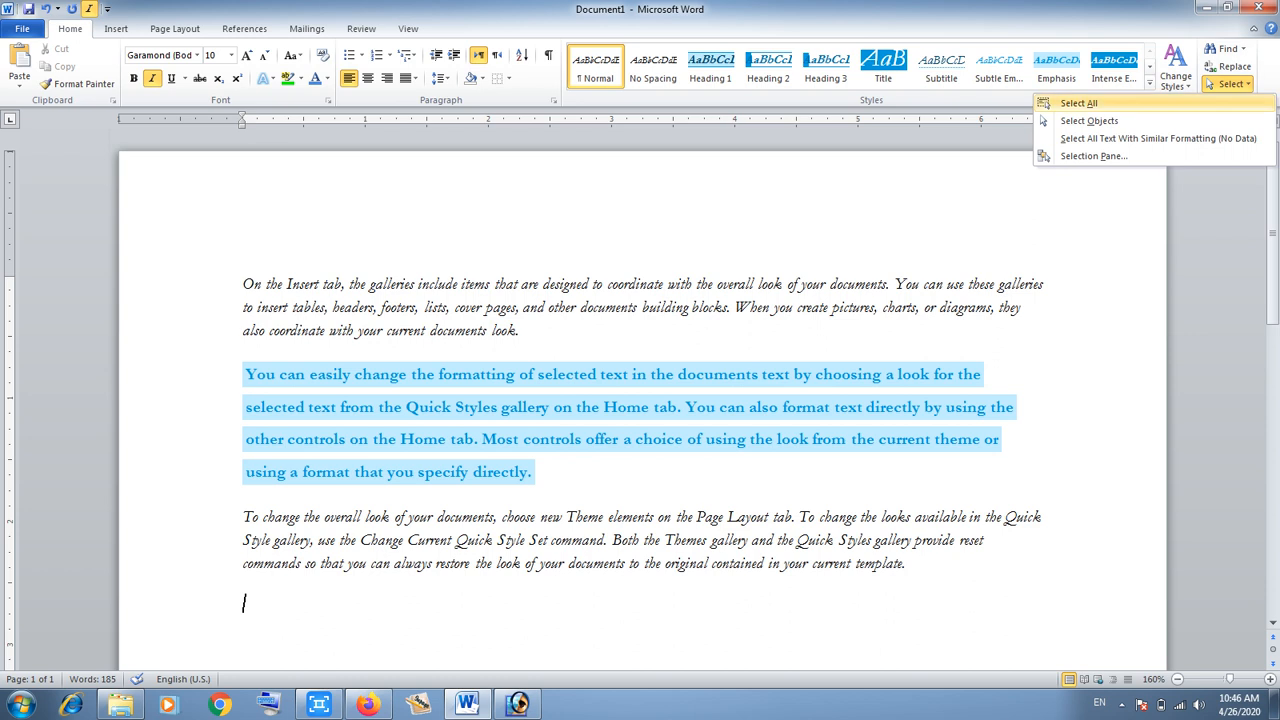
{"action": "key", "text": "Escape"}
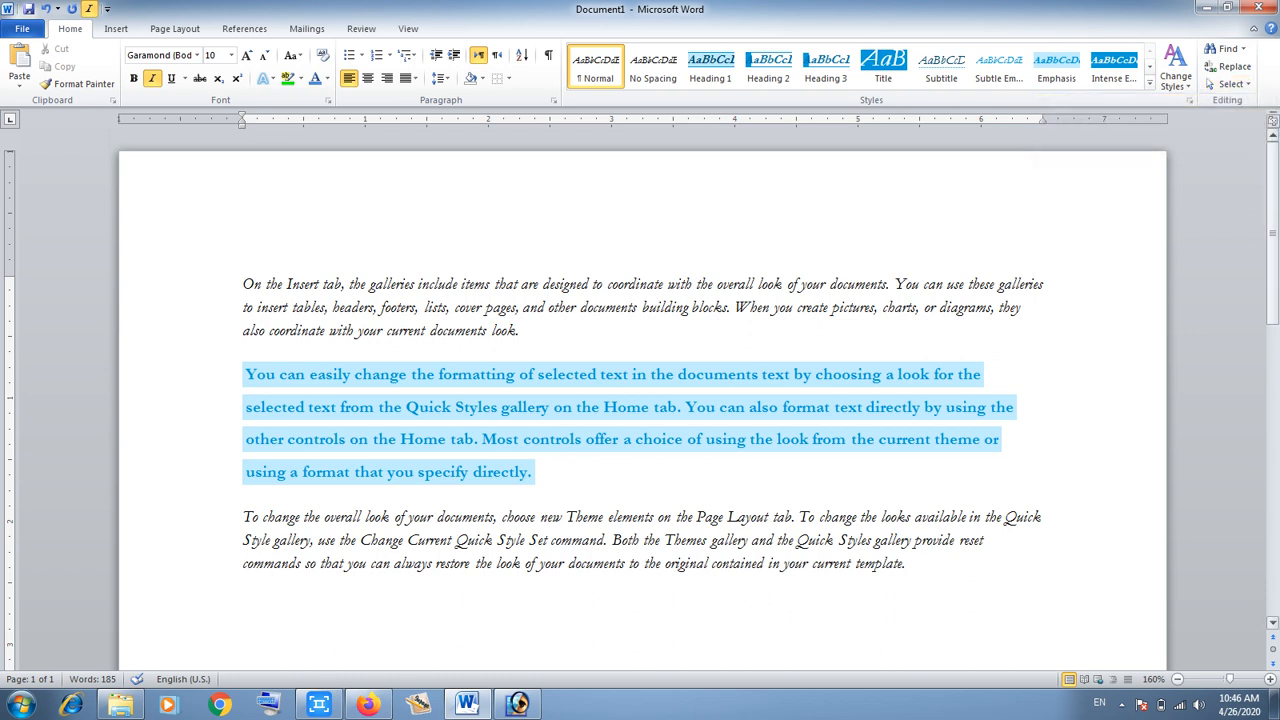
Step: Draw a rectangle about 1.36" high and 2.47" wide in the blank area below the last paragraph
{"action": "scroll", "coordinate": [640, 400], "scroll_direction": "down", "scroll_amount": 4}
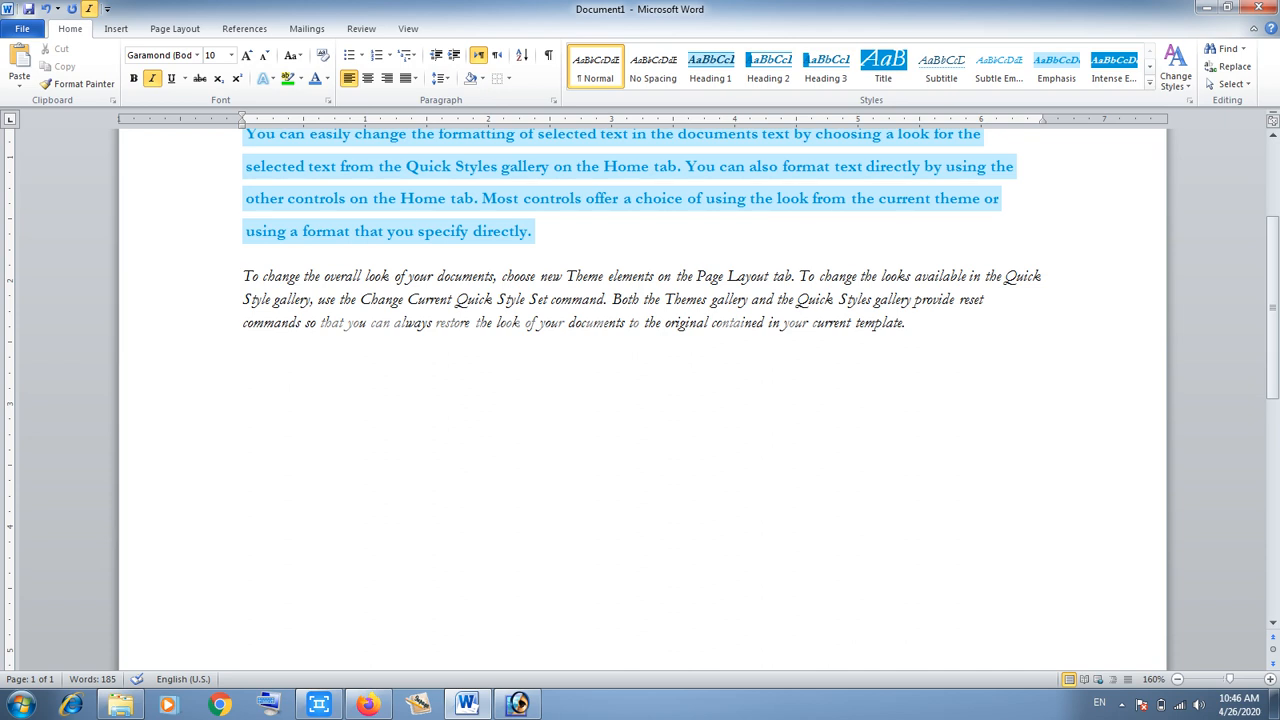
{"action": "key", "text": "Return"}
{"action": "left_click", "coordinate": [116, 28]}
{"action": "left_click", "coordinate": [235, 70]}
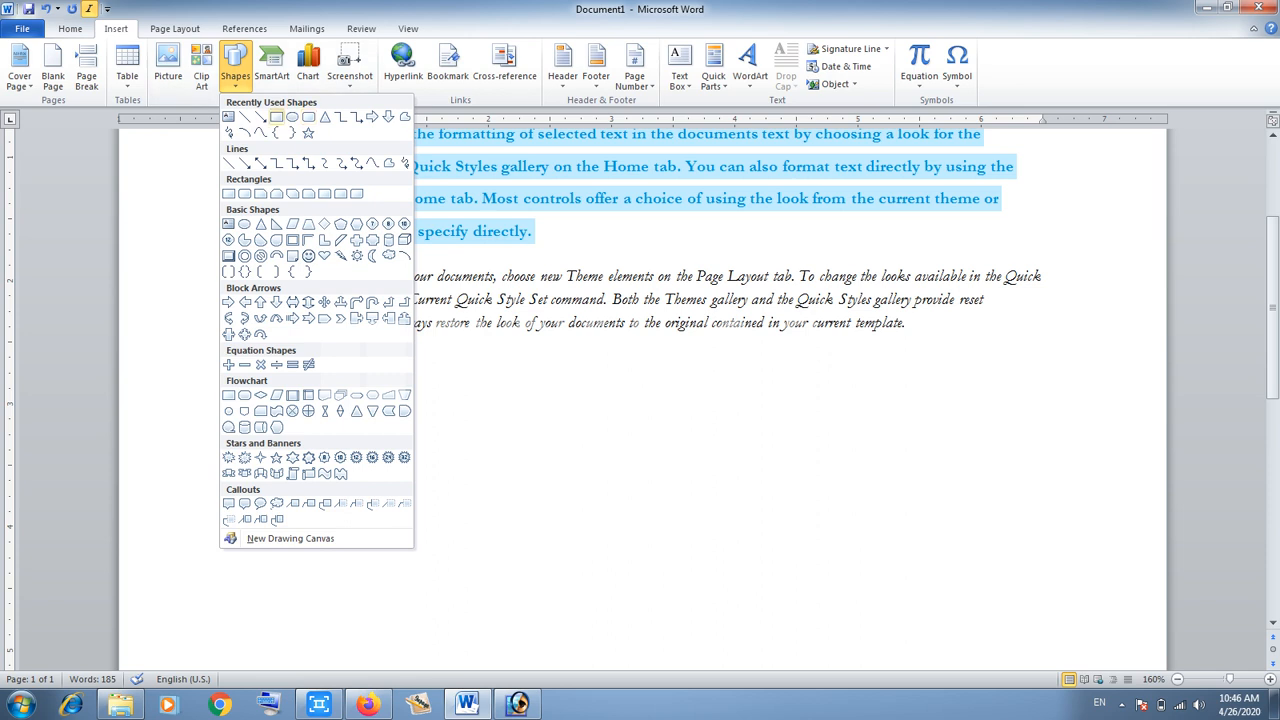
{"action": "left_click", "coordinate": [276, 117]}
{"action": "mouse_move", "coordinate": [666, 420]}
{"action": "left_mouse_down"}
{"action": "mouse_move", "coordinate": [726, 522]}
{"action": "mouse_move", "coordinate": [973, 589]}
{"action": "left_mouse_up"}
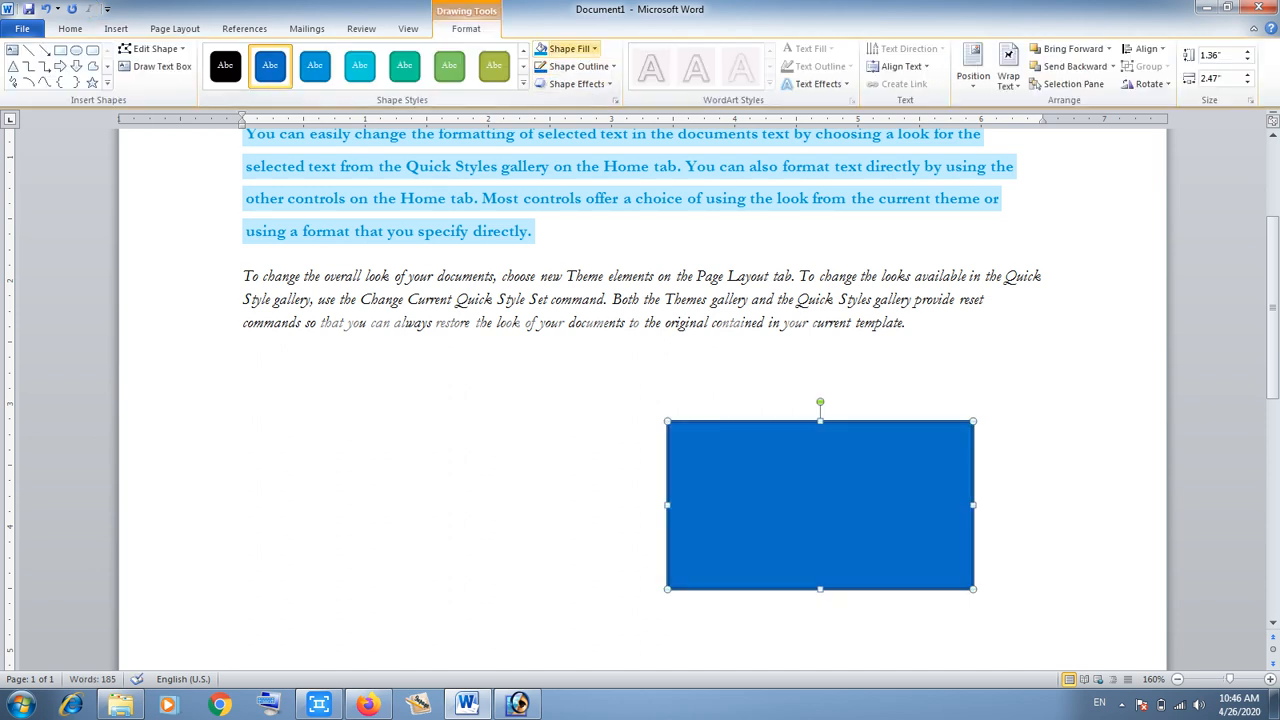
Step: Fill the rectangle with standard green and give it a ¼ pt black outline
{"action": "left_click", "coordinate": [580, 48]}
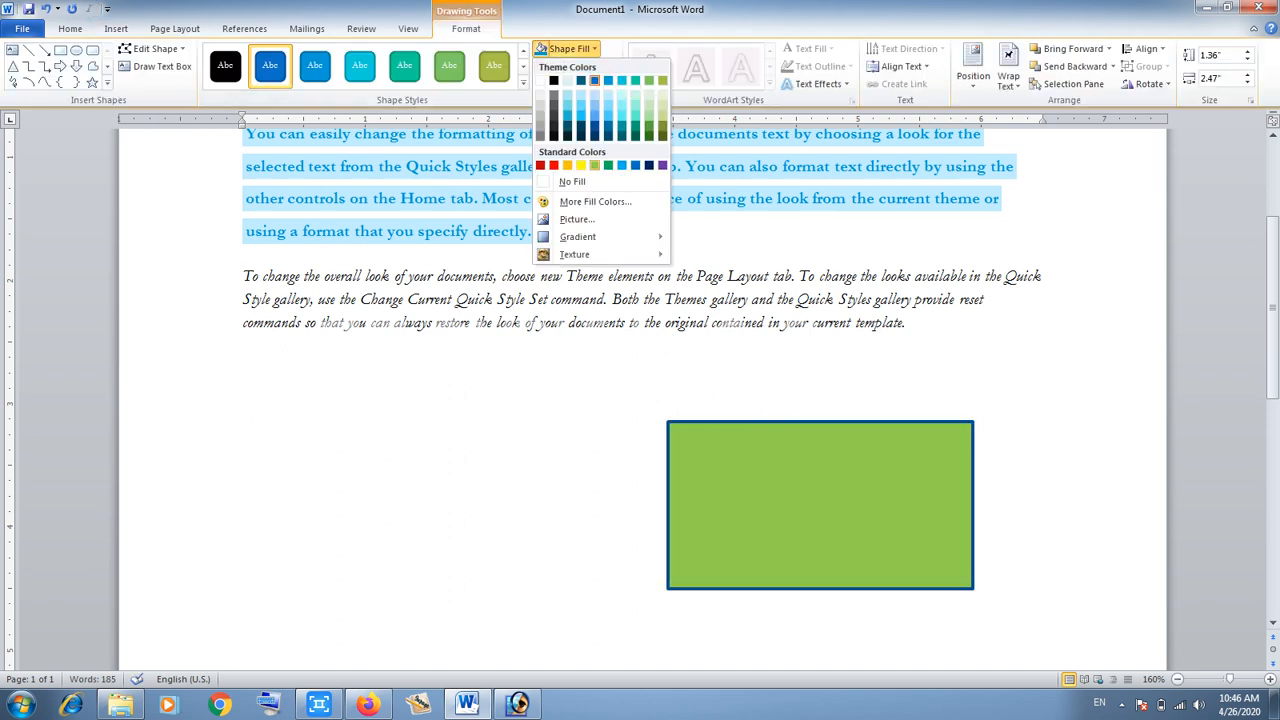
{"action": "left_click", "coordinate": [608, 165]}
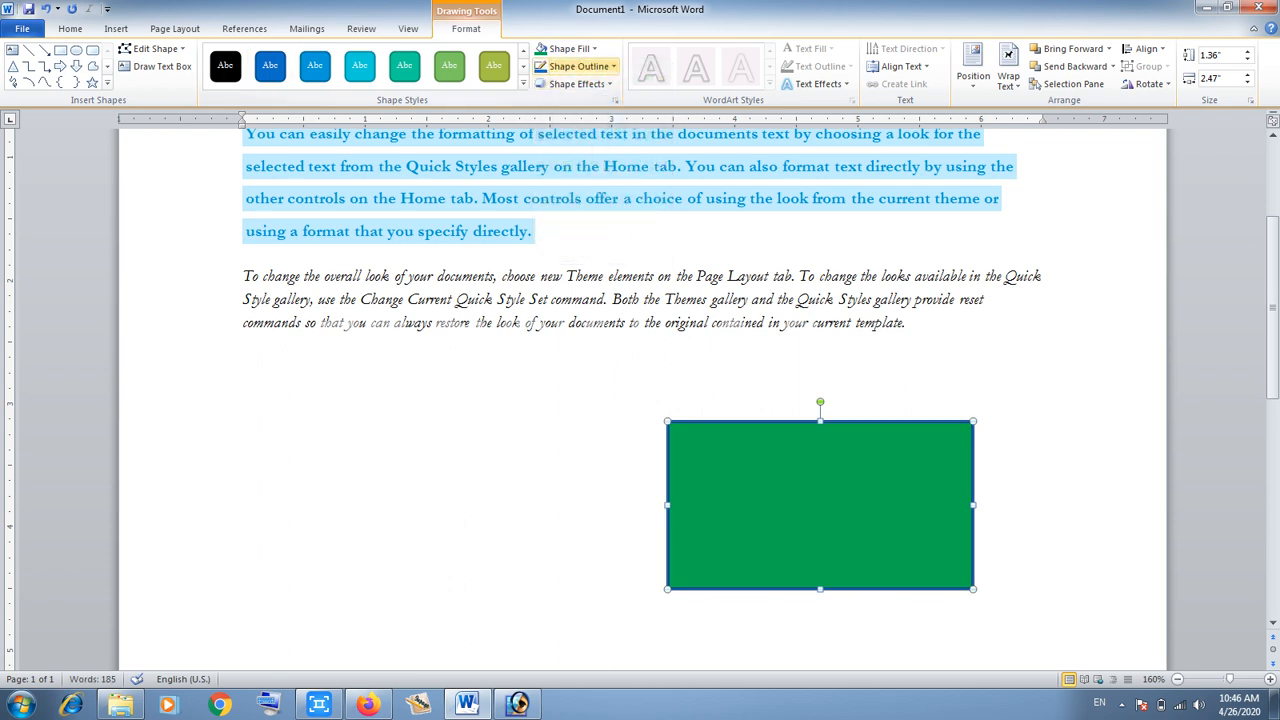
{"action": "left_click", "coordinate": [578, 66]}
{"action": "mouse_move", "coordinate": [600, 236]}
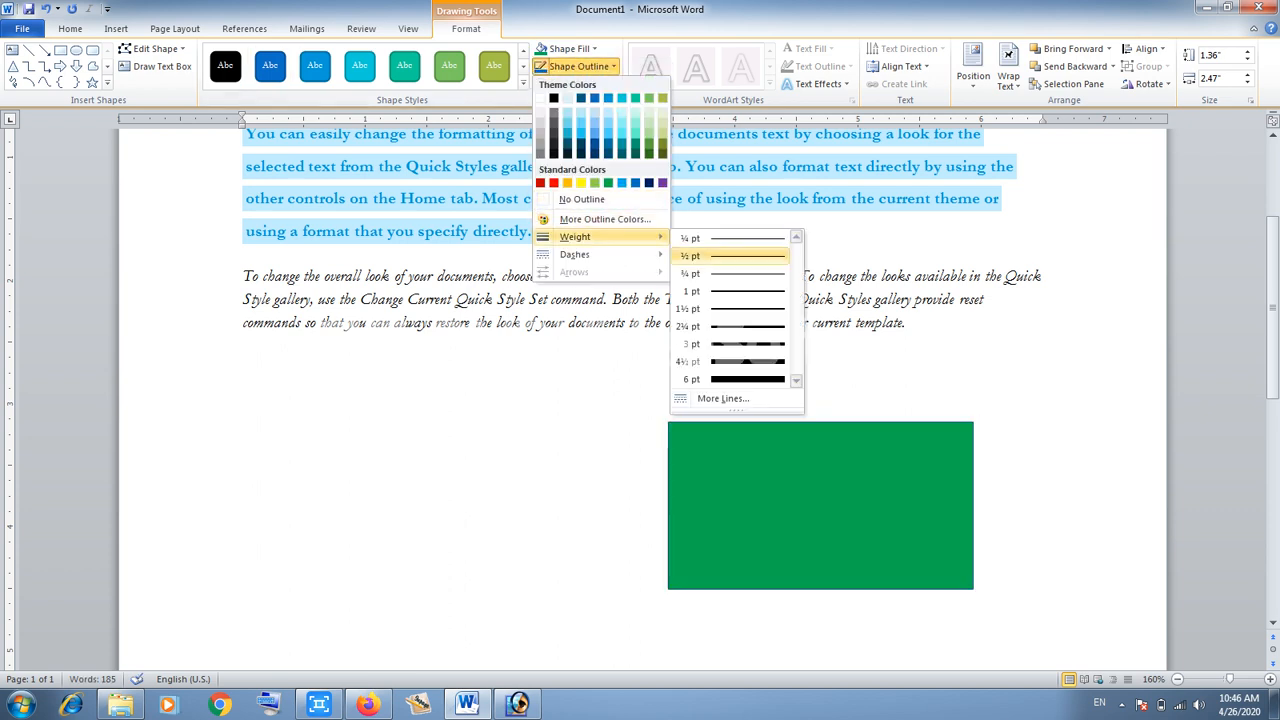
{"action": "left_click", "coordinate": [730, 237]}
{"action": "left_click", "coordinate": [578, 66]}
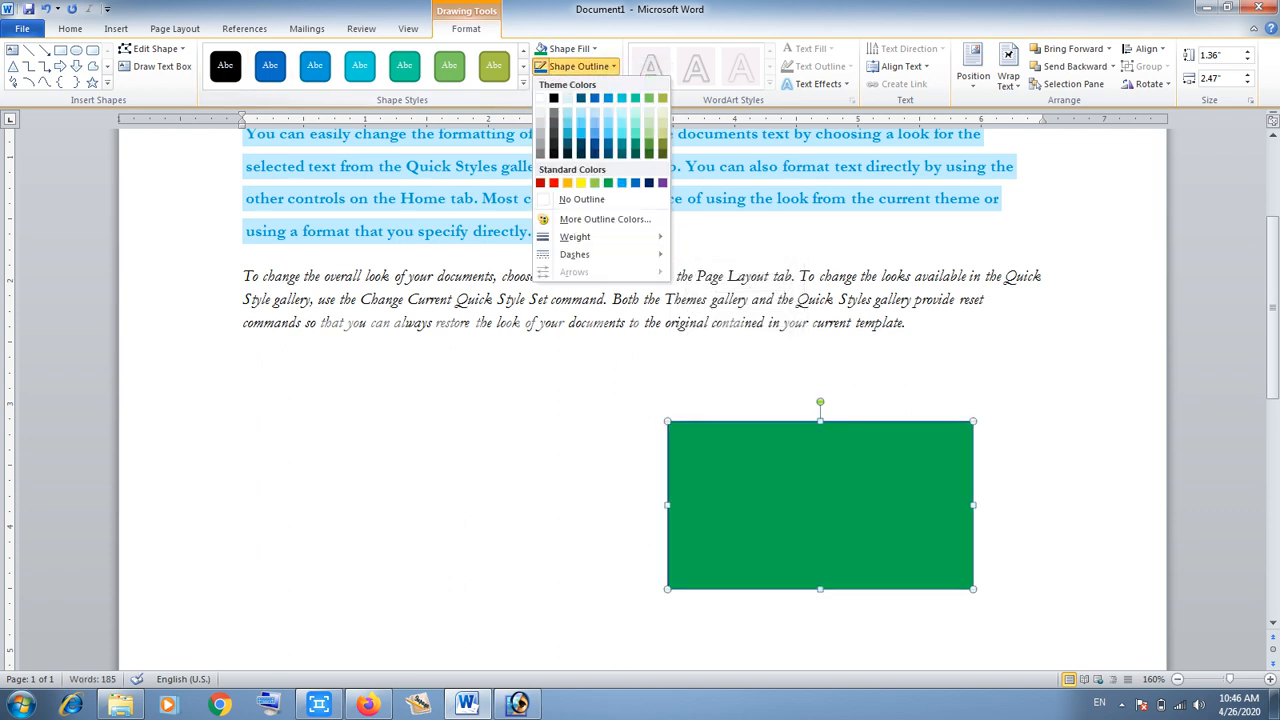
{"action": "left_click", "coordinate": [553, 98]}
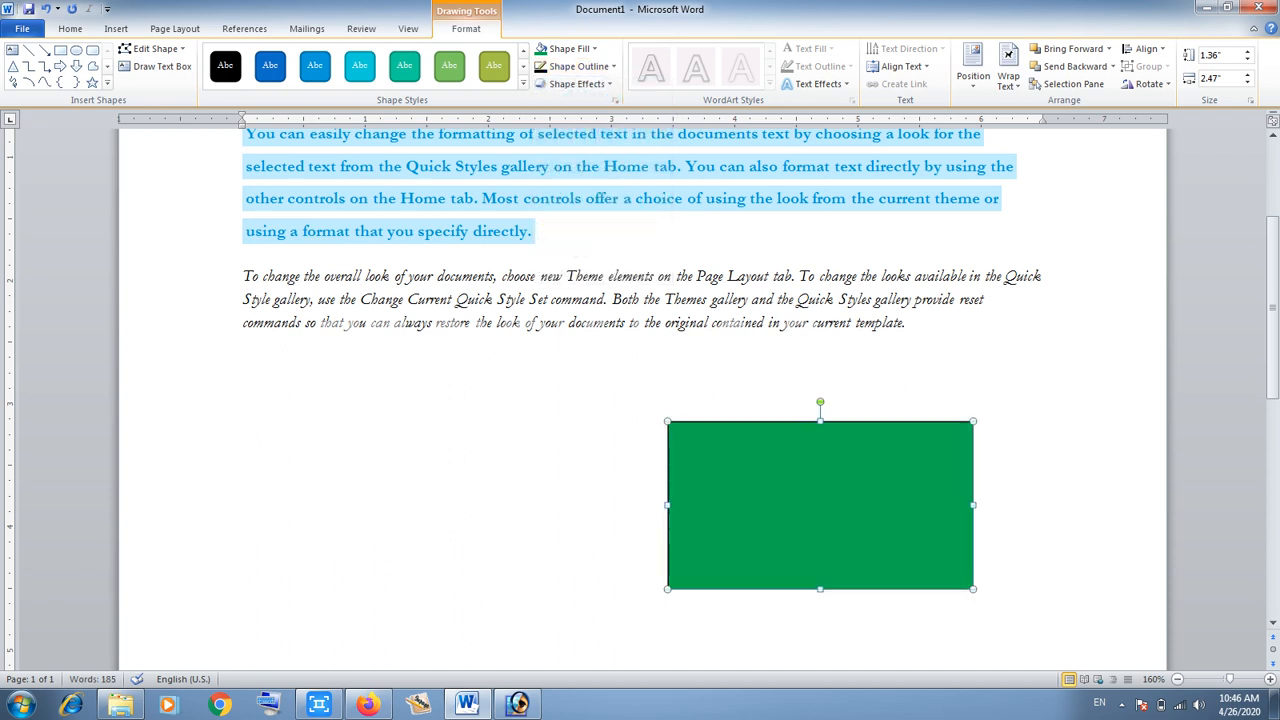
Step: Shift the green rectangle slightly up and right, duplicate it, and place the copy flush against its left edge
{"action": "left_click_drag", "start_coordinate": [820, 505], "coordinate": [846, 487]}
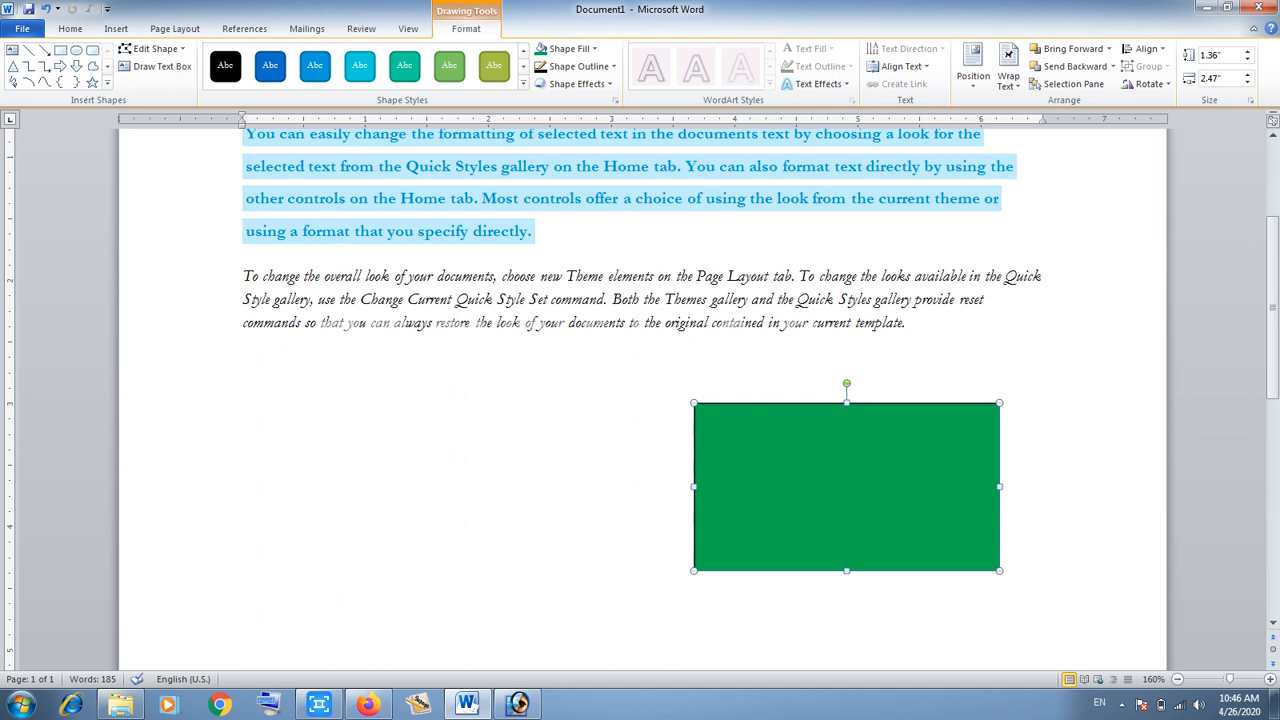
{"action": "key", "text": "ctrl+d"}
{"action": "left_click_drag", "start_coordinate": [867, 507], "coordinate": [543, 487]}
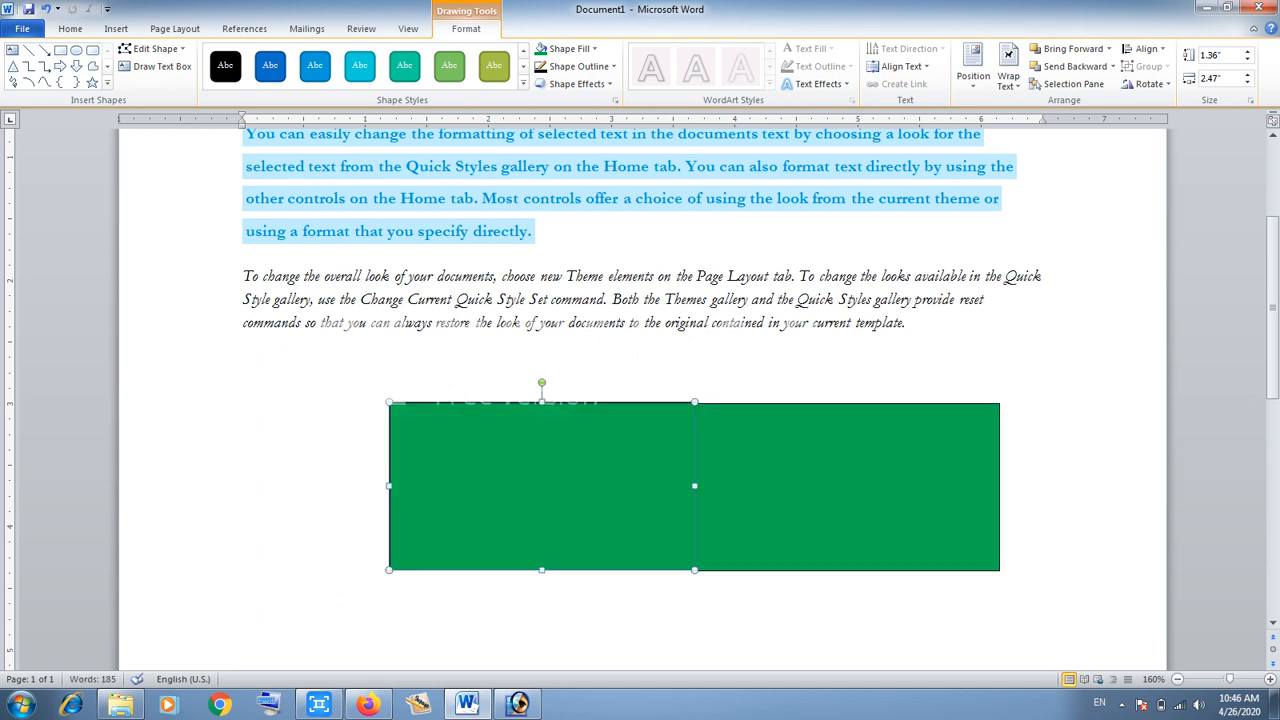
Step: Narrow the copied rectangle to about 0.92" wide and make it white, keeping it flush with the green one
{"action": "left_click_drag", "start_coordinate": [389, 486], "coordinate": [580, 486]}
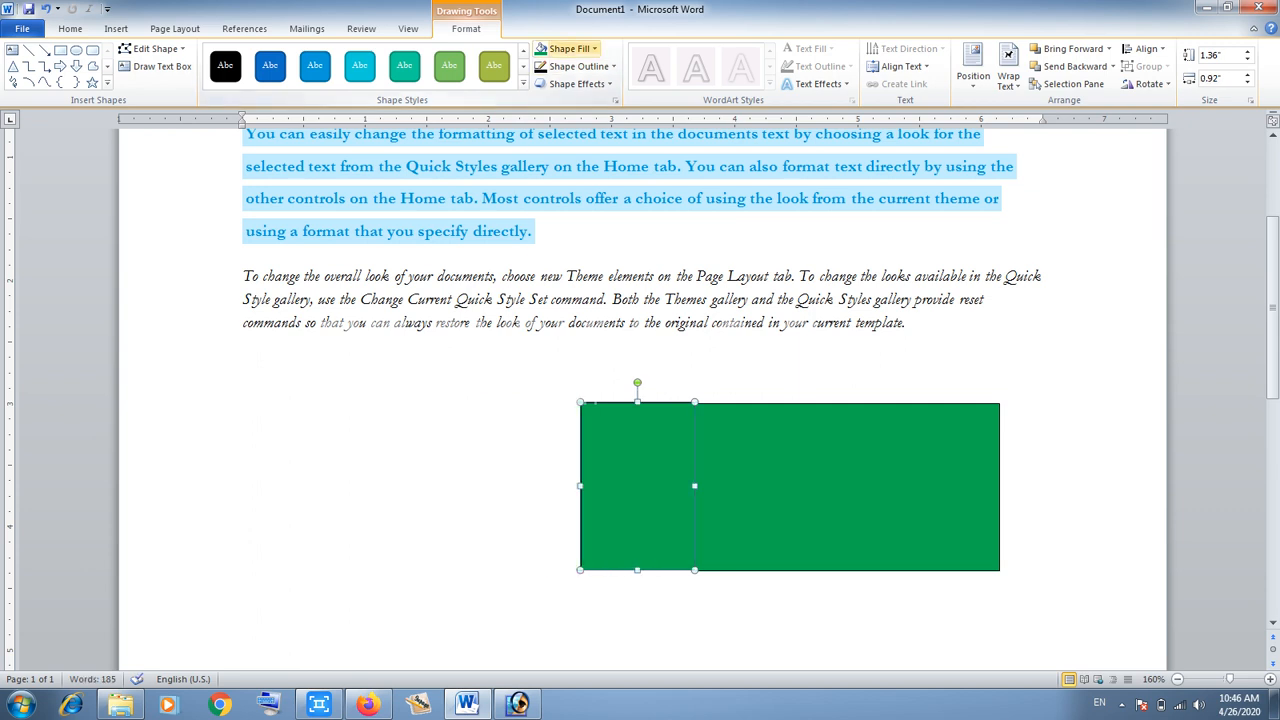
{"action": "left_click", "coordinate": [565, 48]}
{"action": "left_click", "coordinate": [572, 181]}
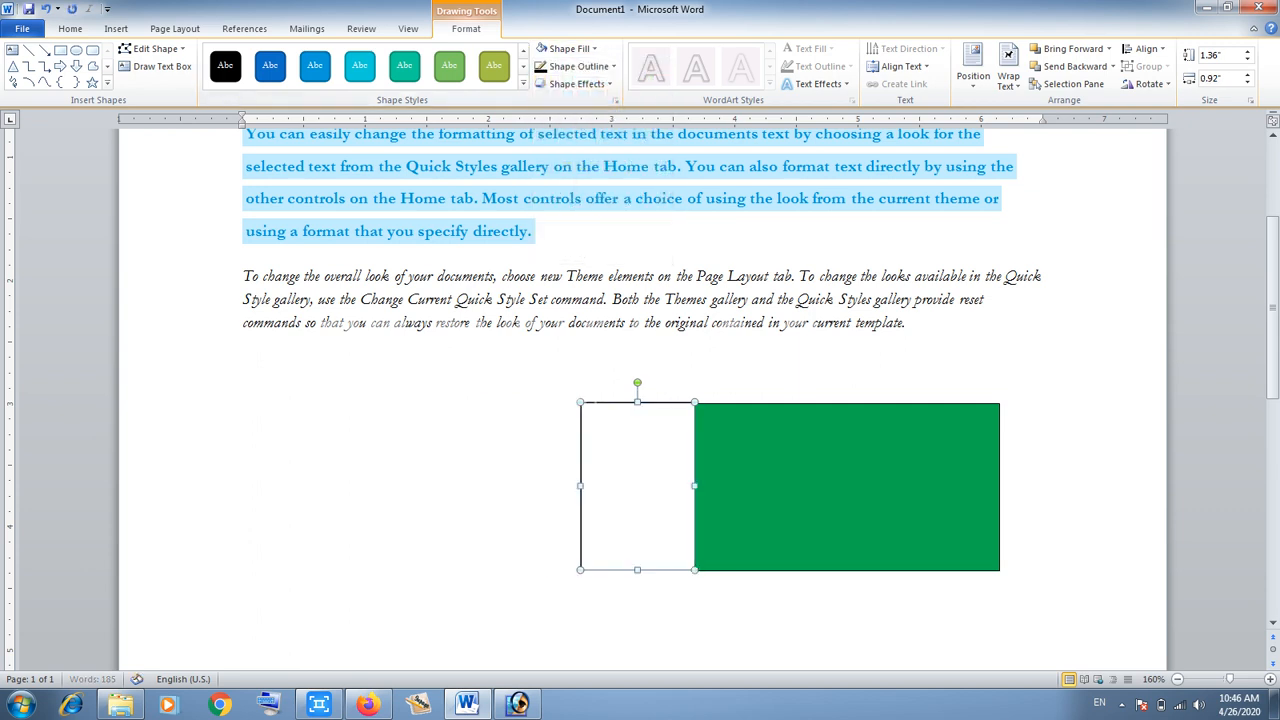
{"action": "left_click", "coordinate": [245, 362]}
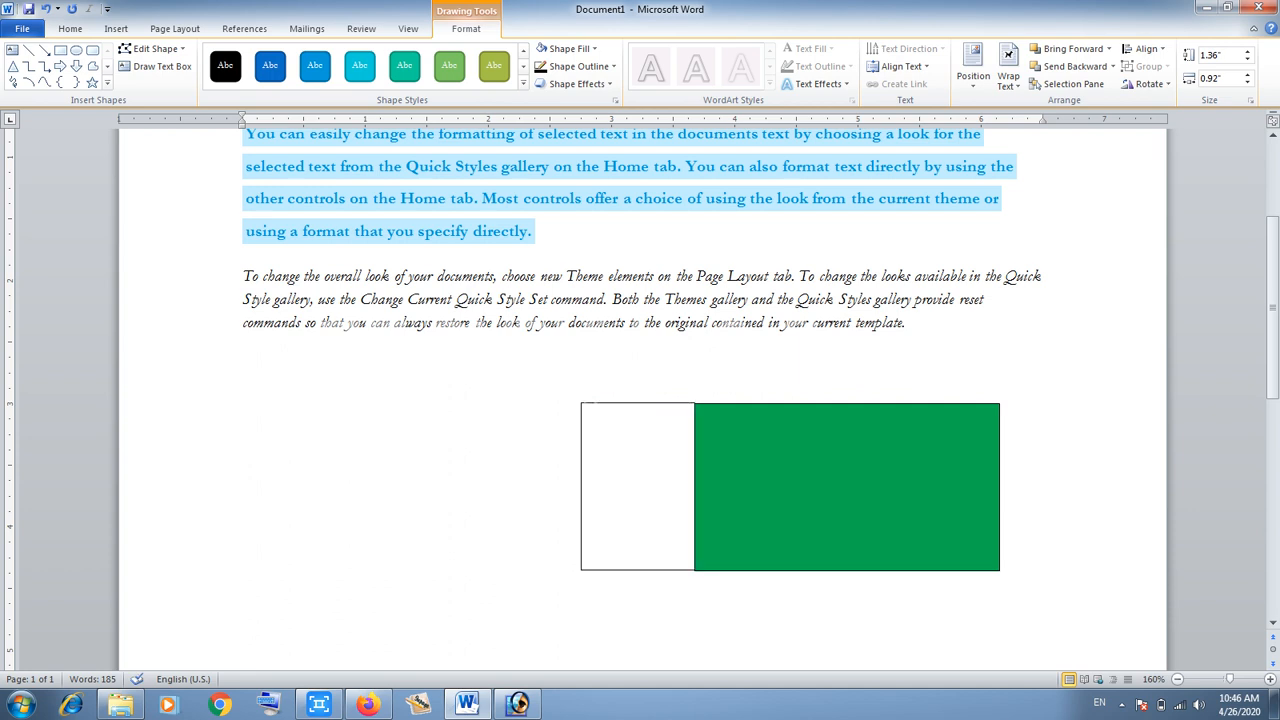
{"action": "left_click", "coordinate": [581, 485]}
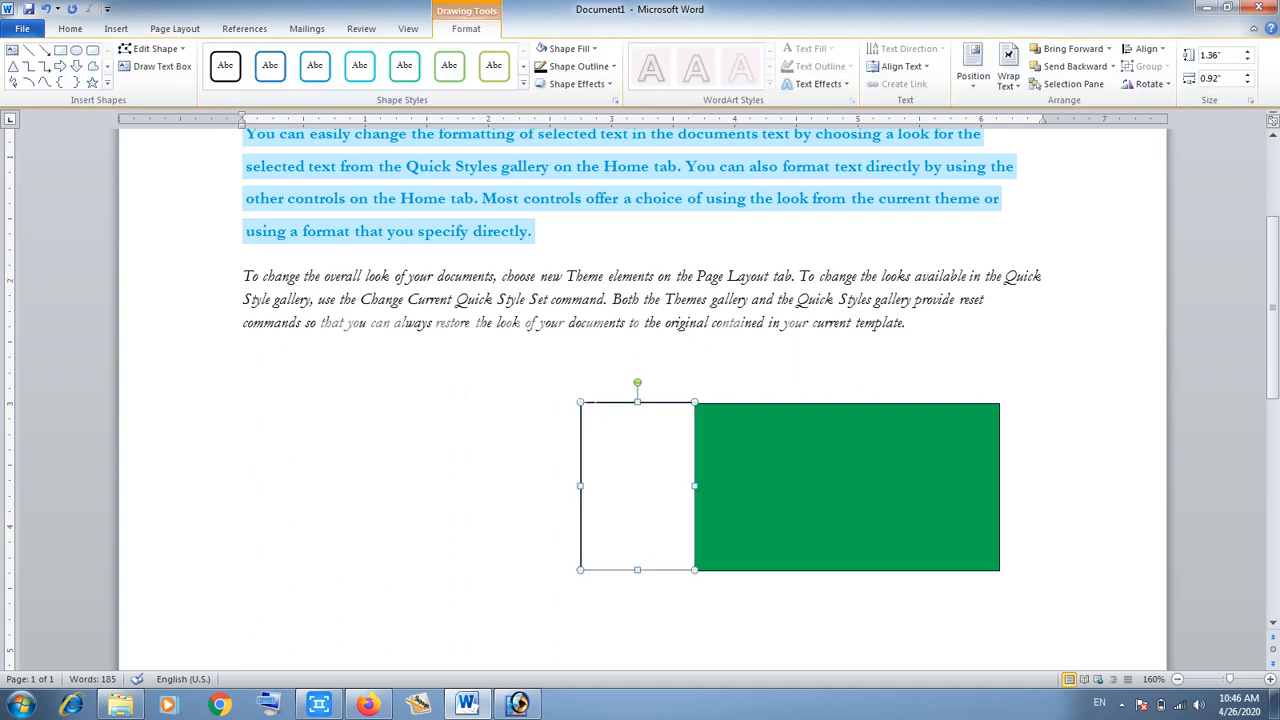
{"action": "left_click", "coordinate": [846, 486]}
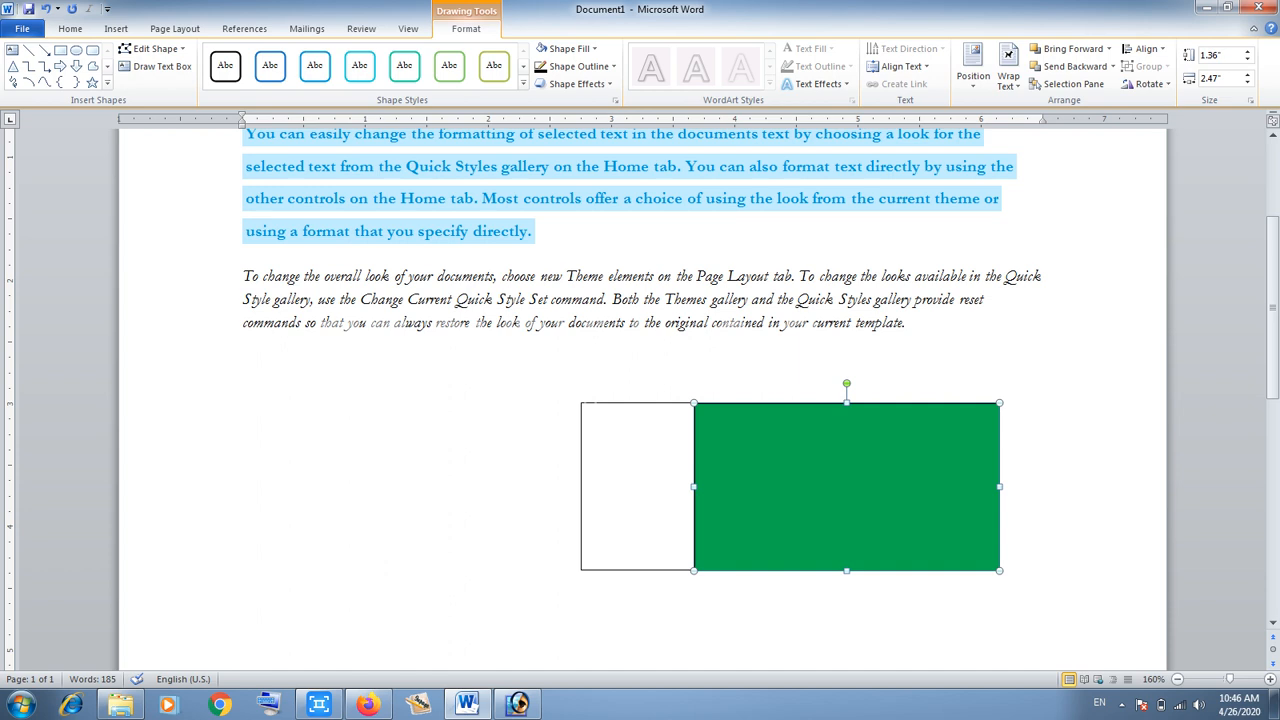
{"action": "left_click", "coordinate": [245, 362]}
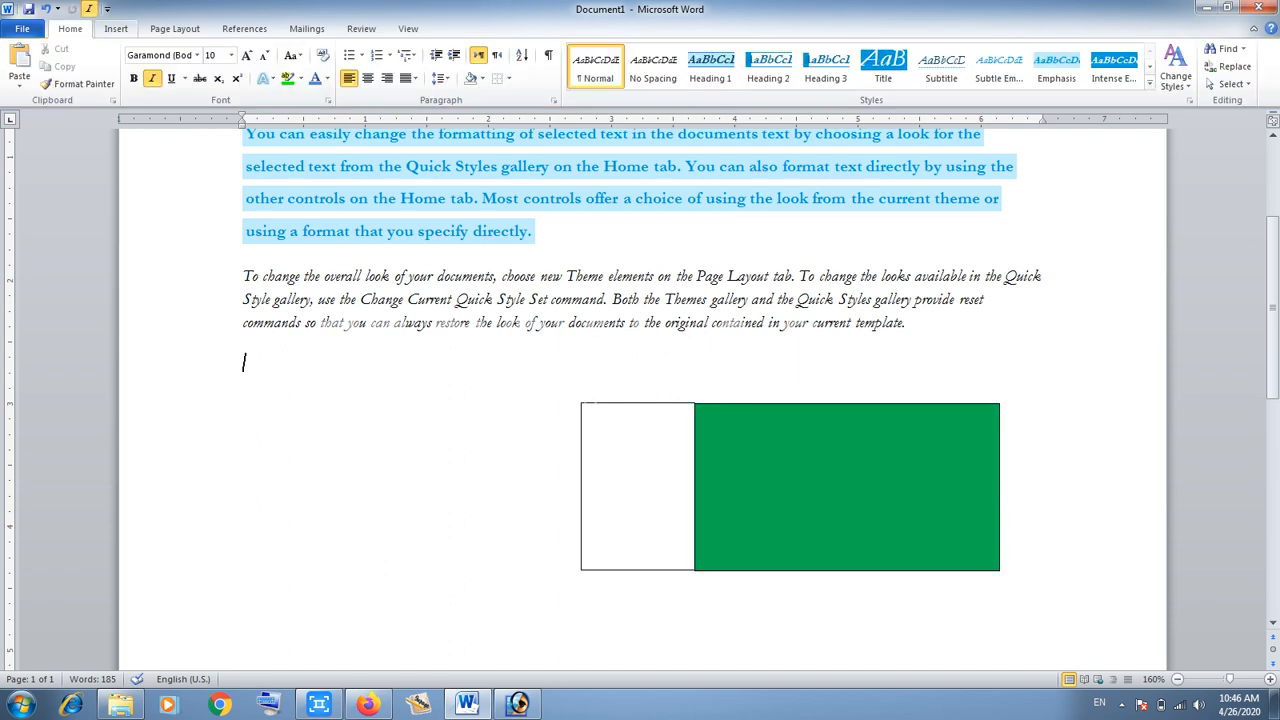
Step: Draw a moon shape about 0.87" high and 0.8" wide in the blank area left of the rectangles
{"action": "left_click", "coordinate": [116, 28]}
{"action": "left_click", "coordinate": [235, 68]}
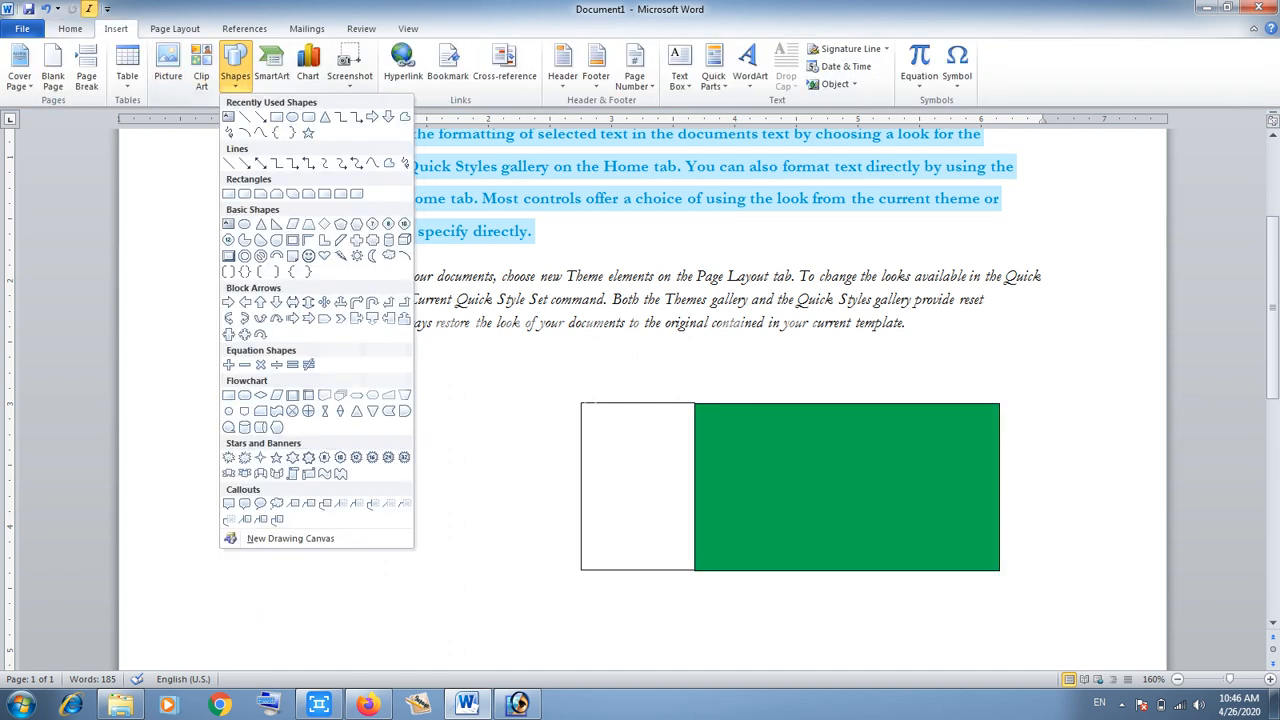
{"action": "left_click", "coordinate": [372, 256]}
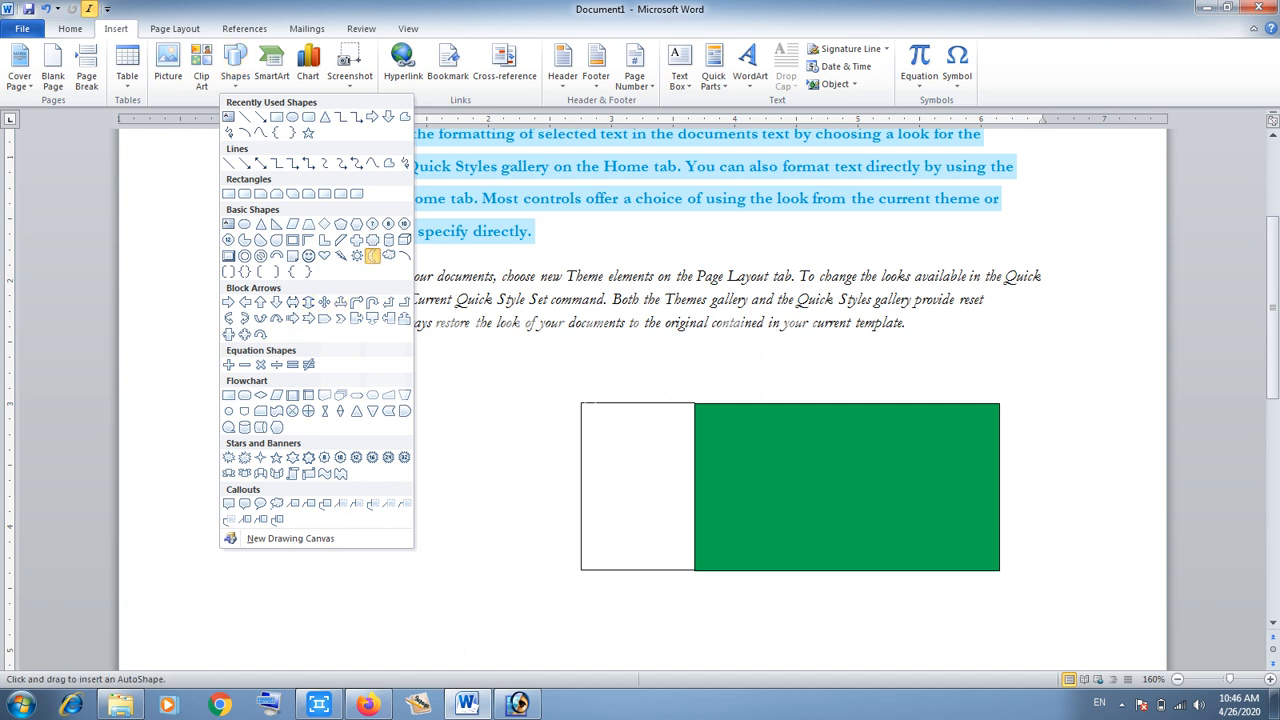
{"action": "left_click_drag", "start_coordinate": [342, 406], "coordinate": [448, 516]}
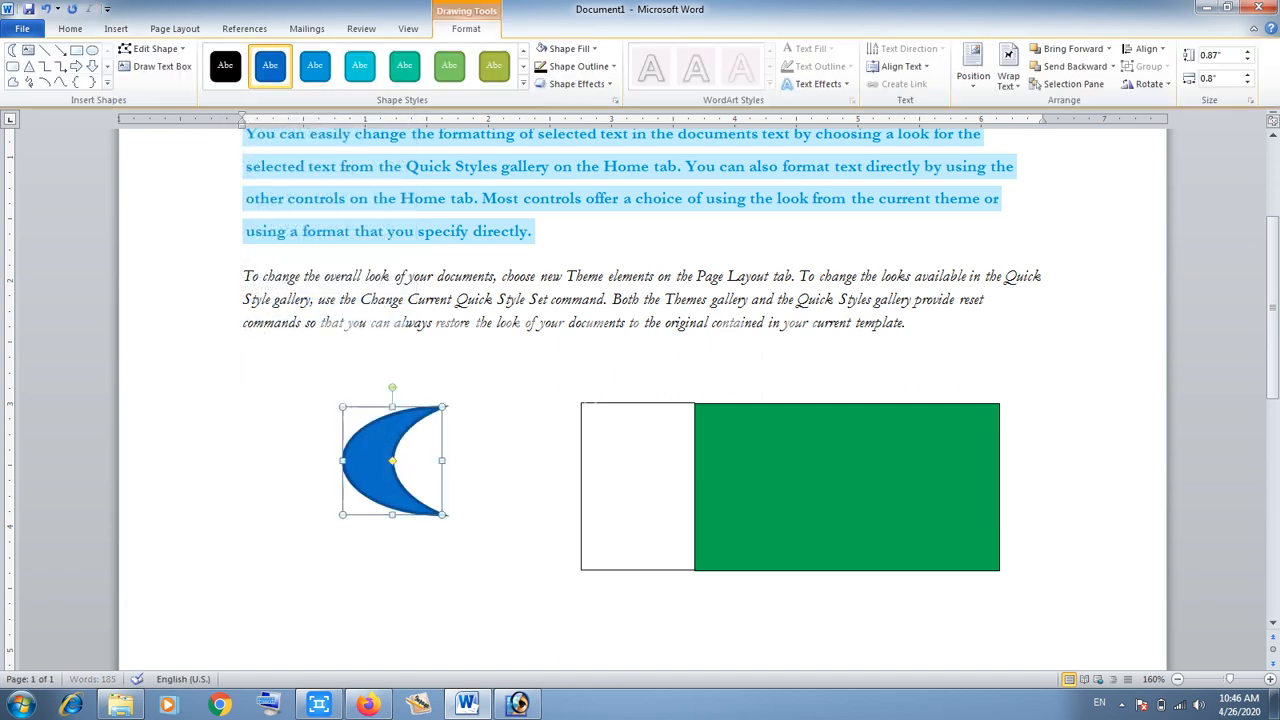
Step: Give the moon a white fill and a ¼ pt black outline, and move it onto the green rectangle
{"action": "left_click", "coordinate": [568, 48]}
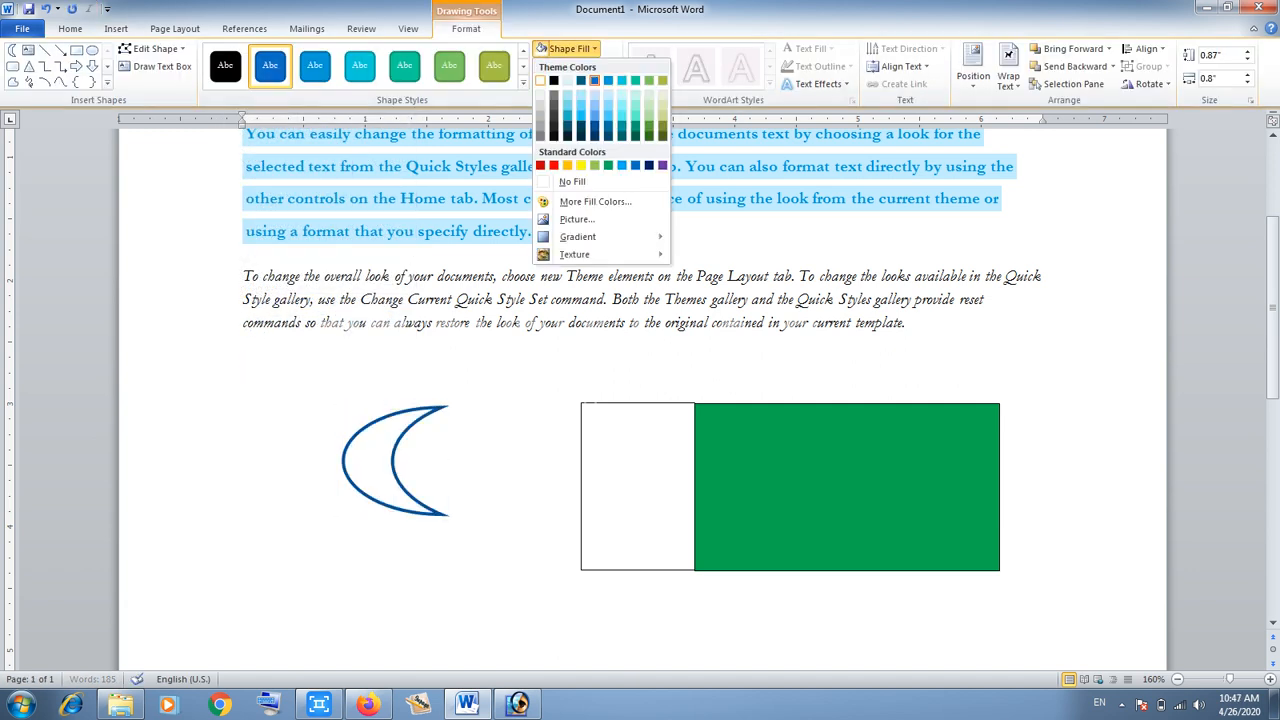
{"action": "left_click", "coordinate": [575, 177]}
{"action": "left_click", "coordinate": [578, 66]}
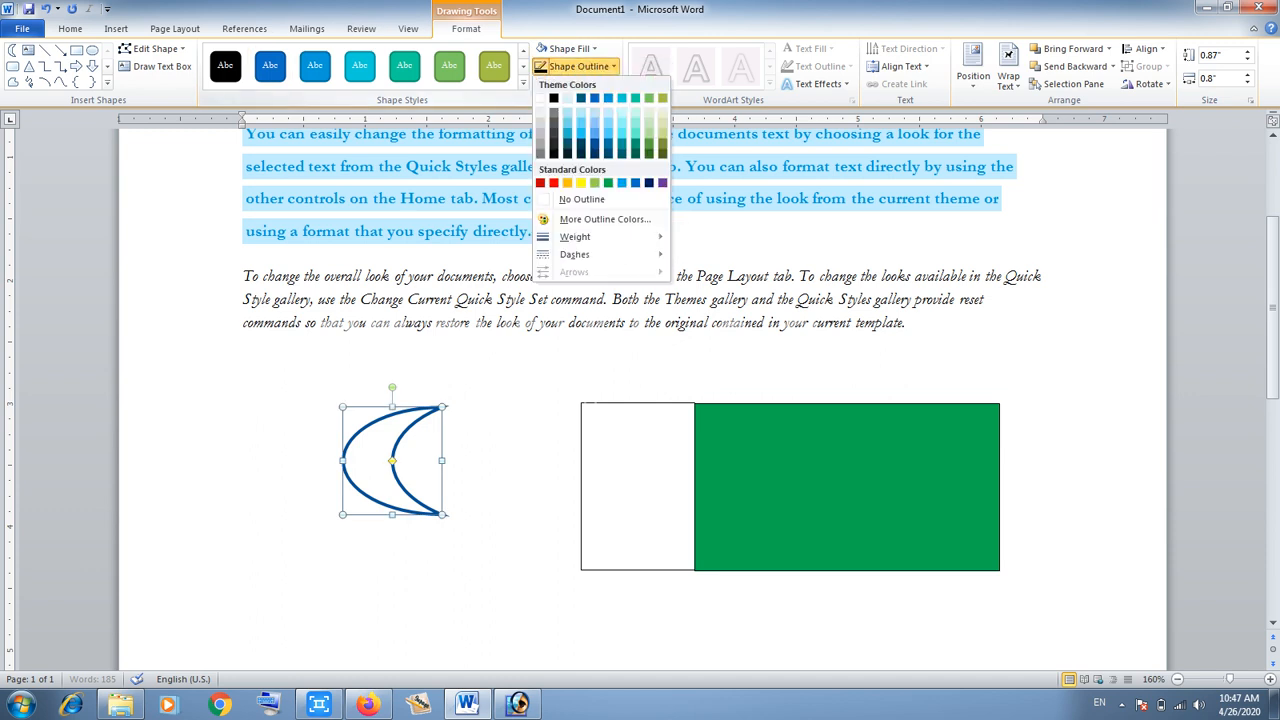
{"action": "mouse_move", "coordinate": [580, 237]}
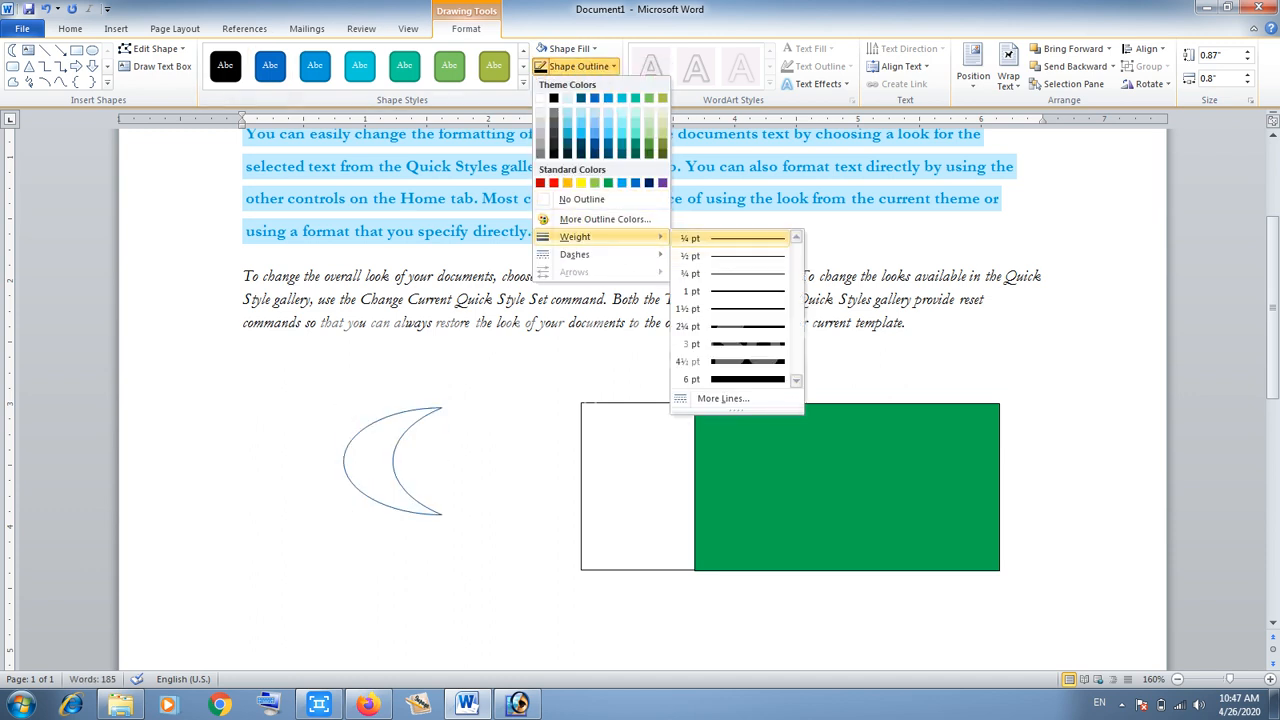
{"action": "left_click", "coordinate": [725, 237]}
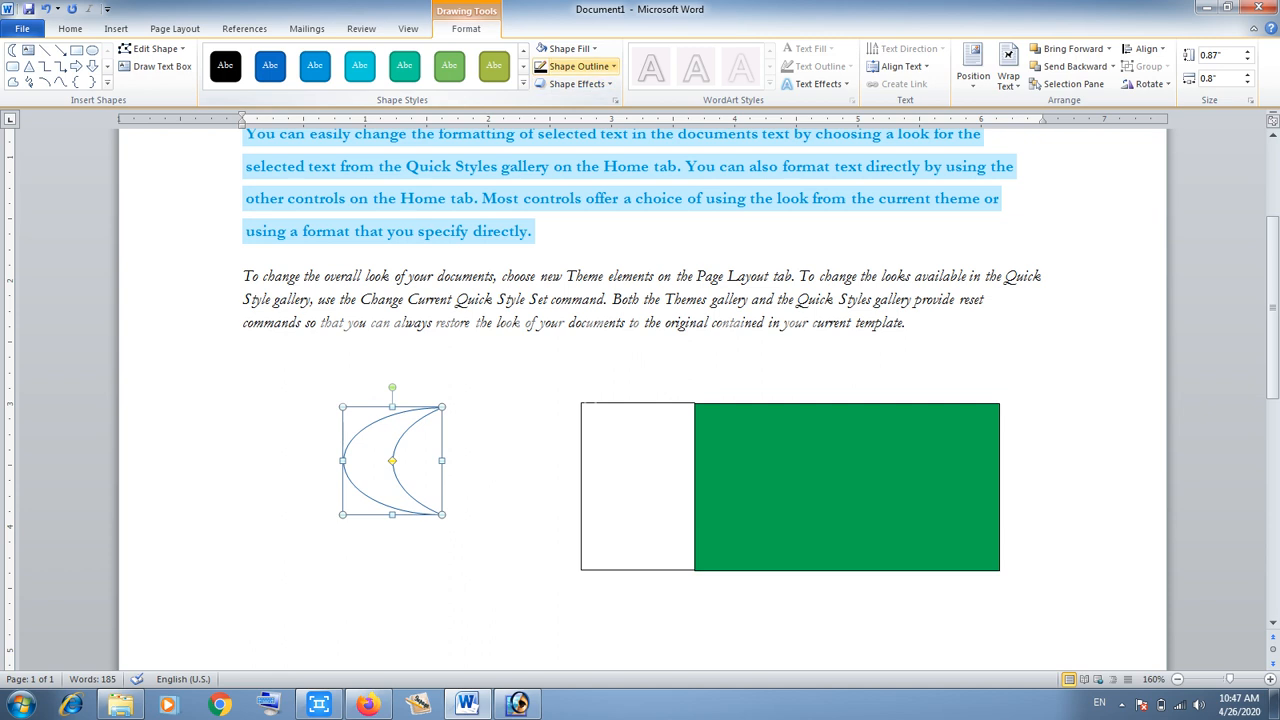
{"action": "left_click", "coordinate": [578, 66]}
{"action": "left_click", "coordinate": [553, 98]}
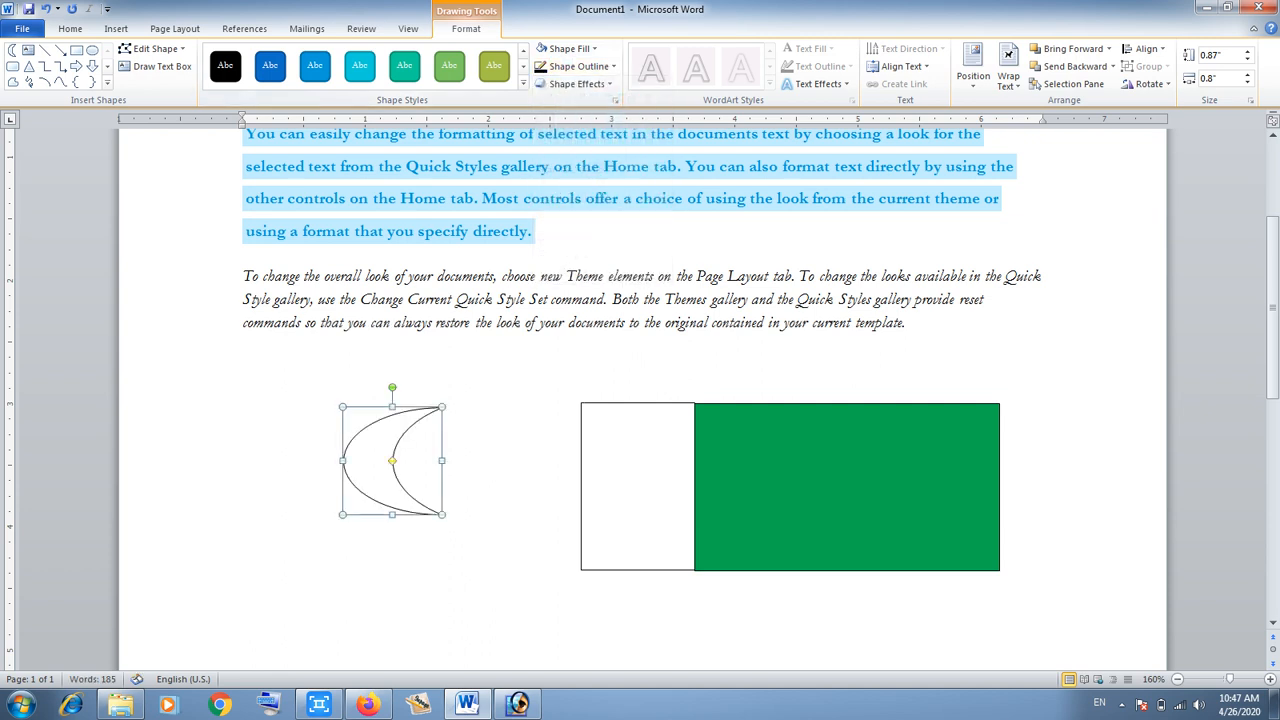
{"action": "left_click_drag", "start_coordinate": [370, 460], "coordinate": [751, 488]}
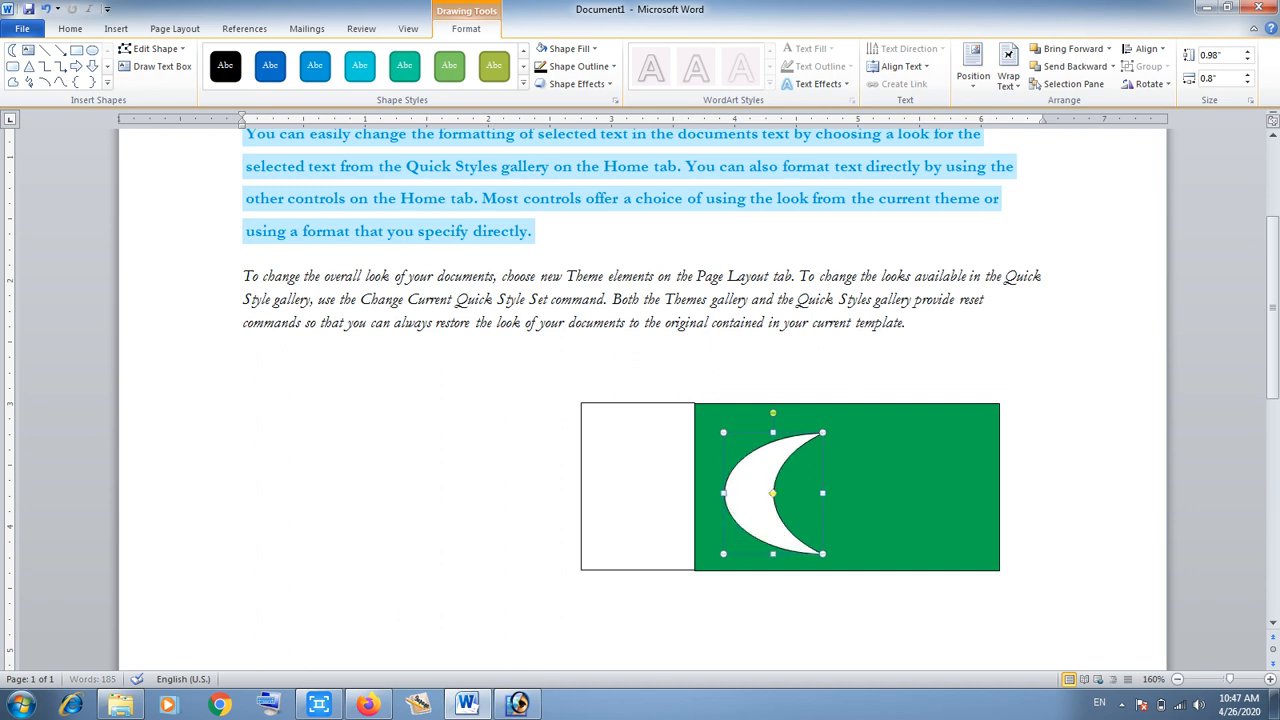
Step: Shift the white moon slightly up so it sits vertically centred on the green rectangle, and deselect it
{"action": "left_click_drag", "start_coordinate": [773, 540], "coordinate": [773, 543]}
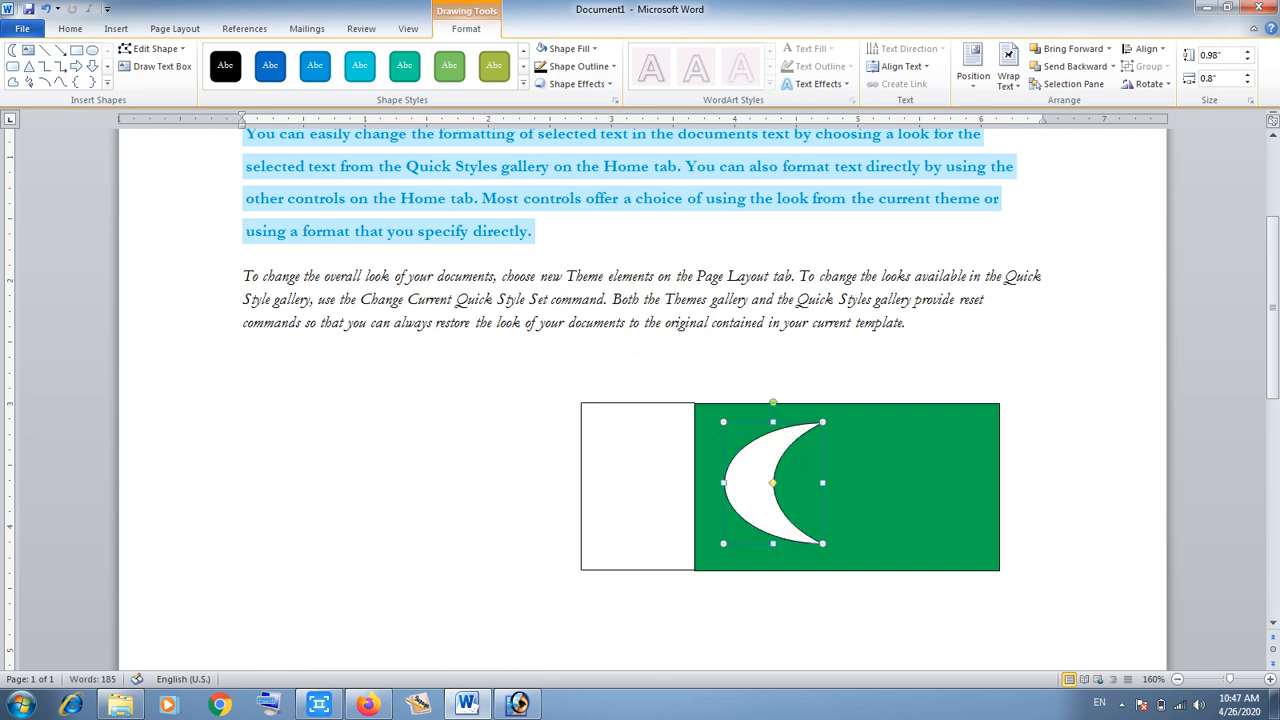
{"action": "left_click", "coordinate": [245, 403]}
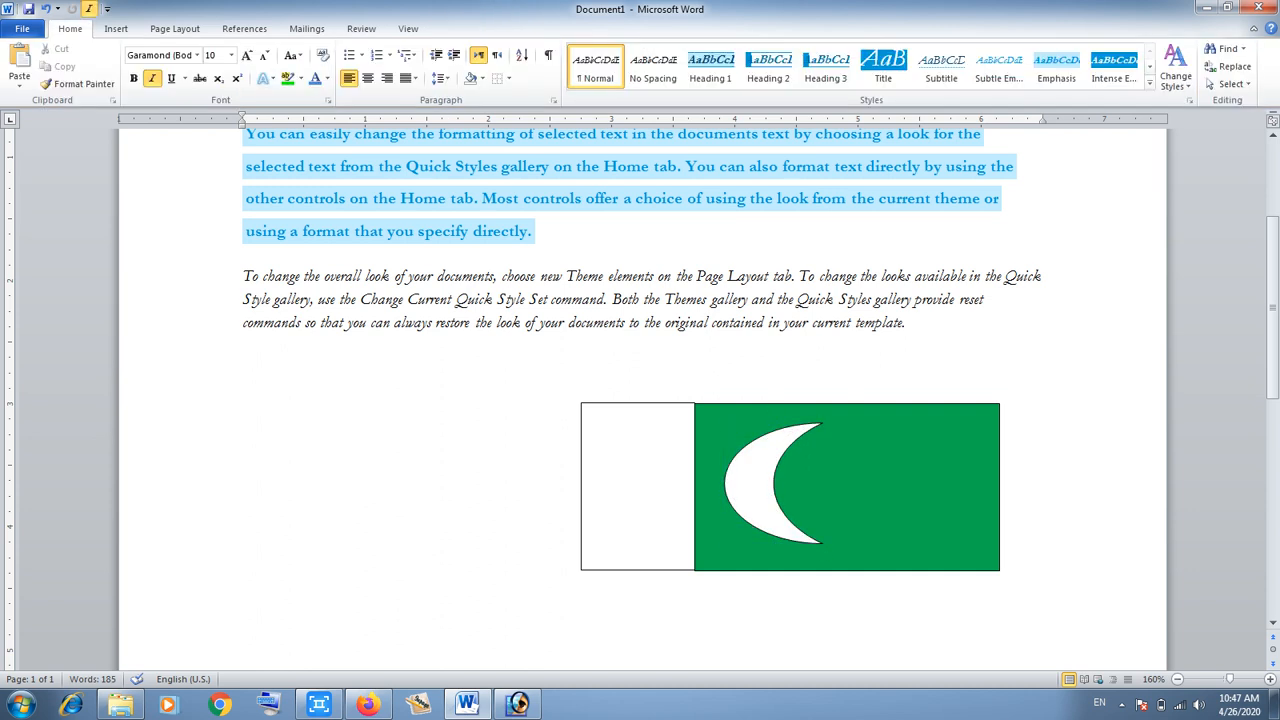
Step: Draw a five-point star about 0.73" high and 0.79" wide in the blank area left of the flag
{"action": "left_click", "coordinate": [116, 28]}
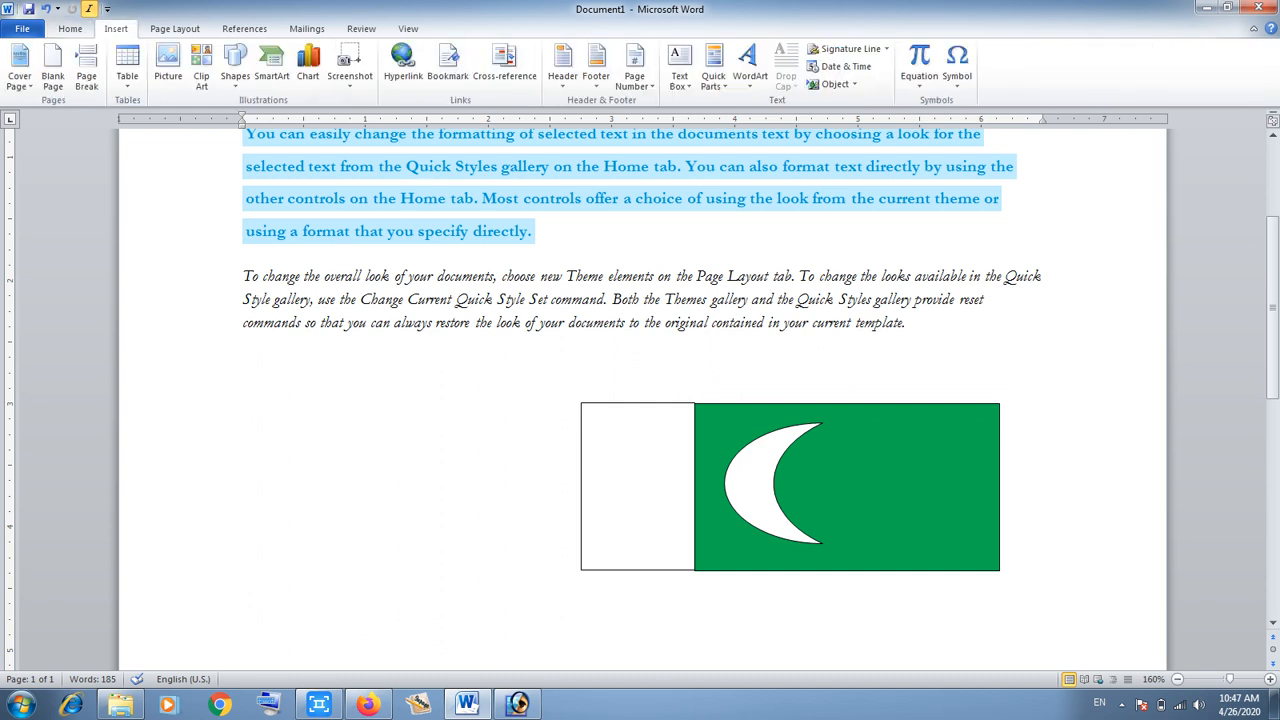
{"action": "left_click", "coordinate": [235, 66]}
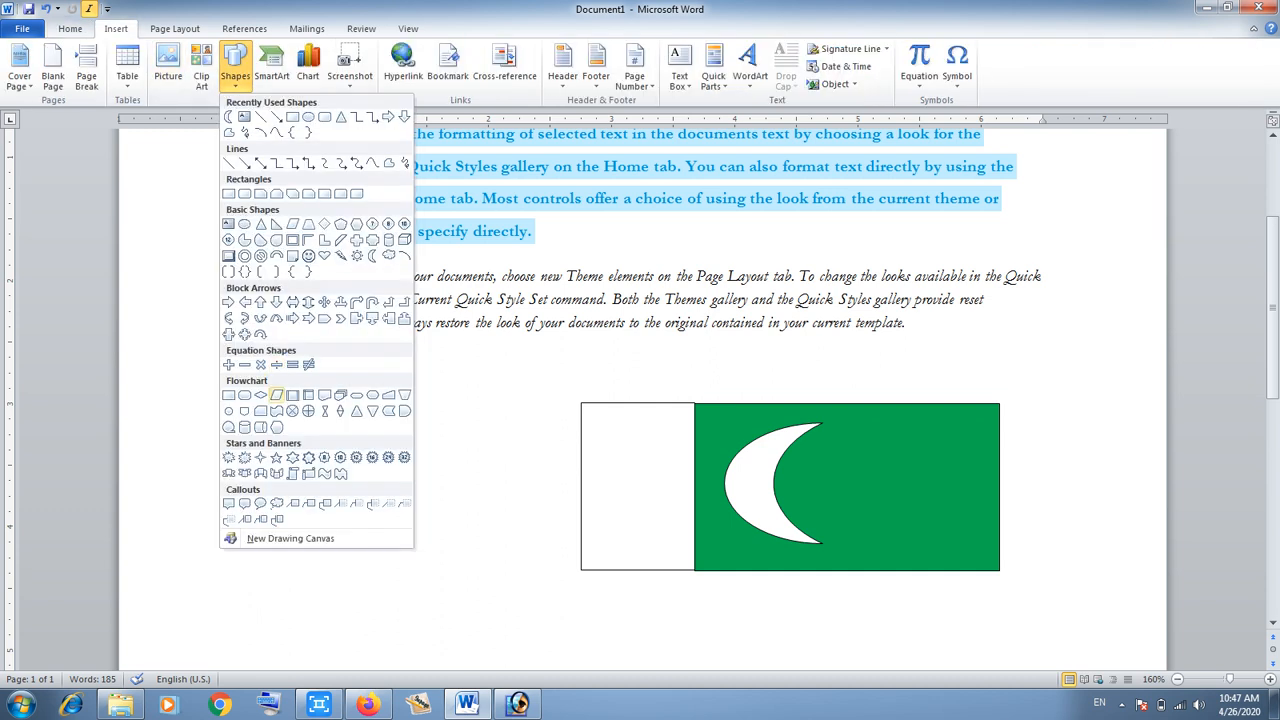
{"action": "left_click", "coordinate": [276, 457]}
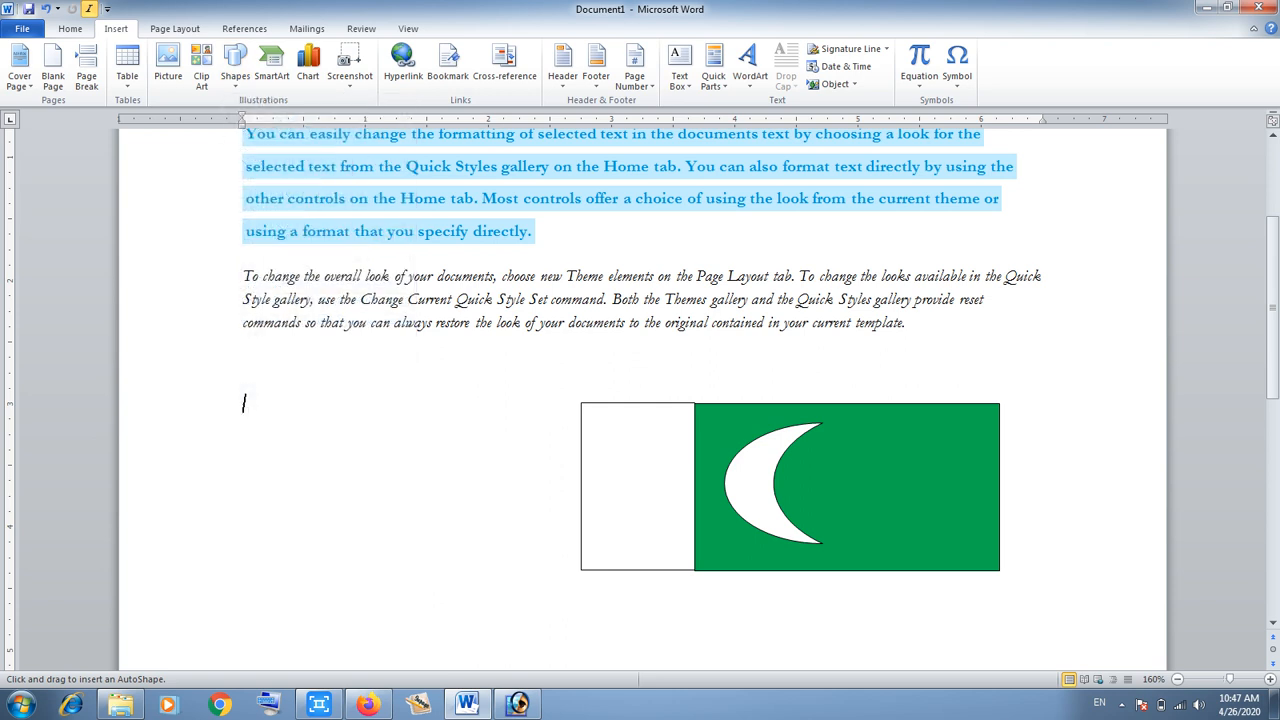
{"action": "left_click_drag", "start_coordinate": [333, 453], "coordinate": [433, 543]}
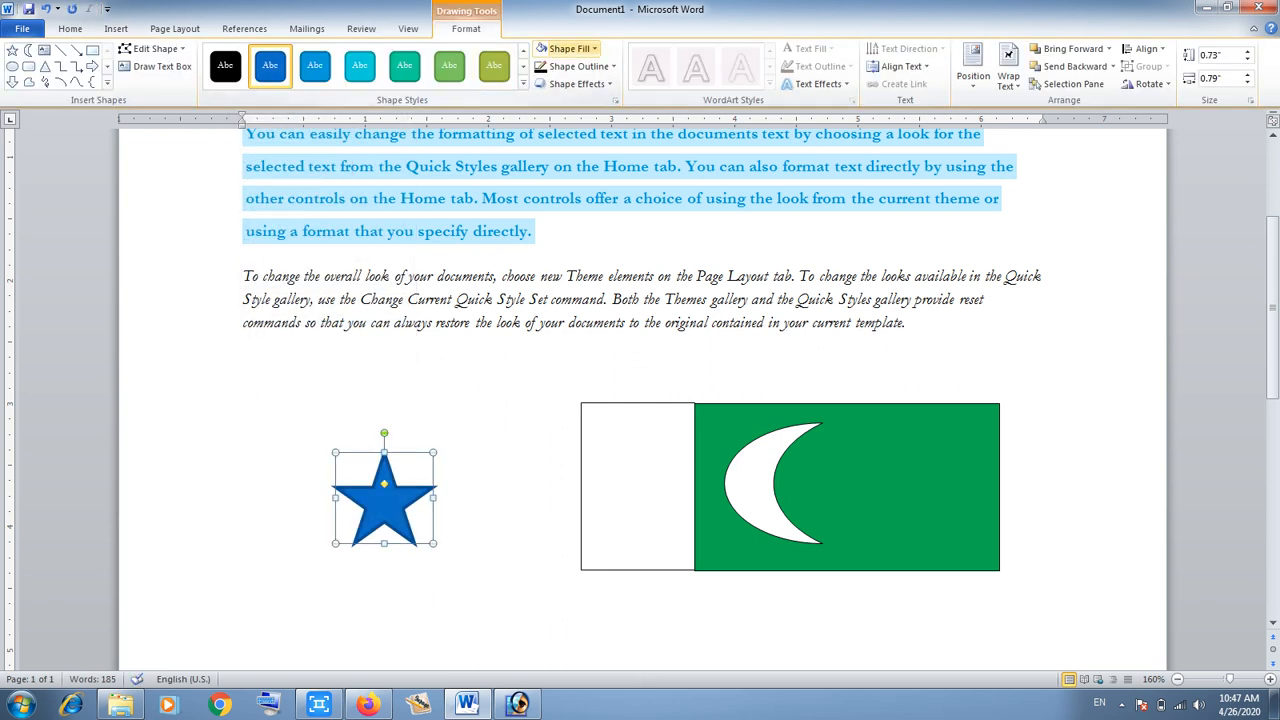
Step: Give the star a white fill and a ½ pt black outline, and move it onto the green rectangle right of the moon
{"action": "left_click", "coordinate": [565, 48]}
{"action": "left_click", "coordinate": [541, 80]}
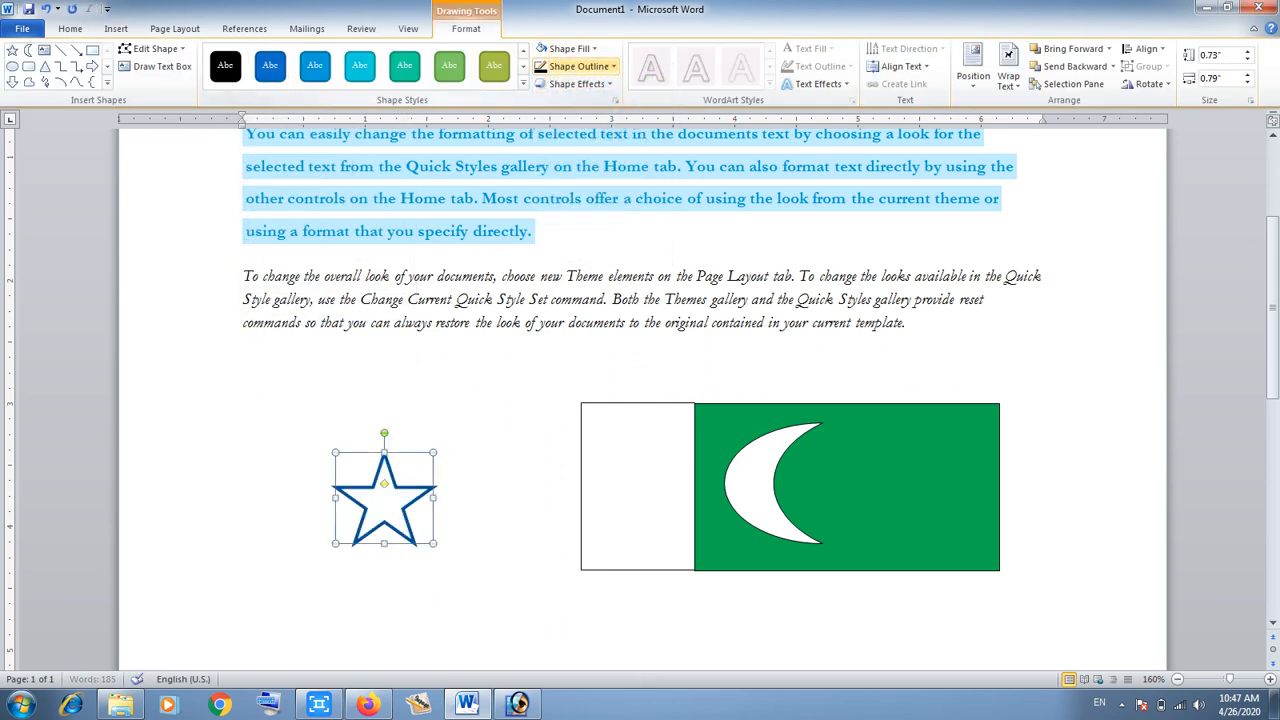
{"action": "left_click", "coordinate": [575, 66]}
{"action": "left_click", "coordinate": [575, 66]}
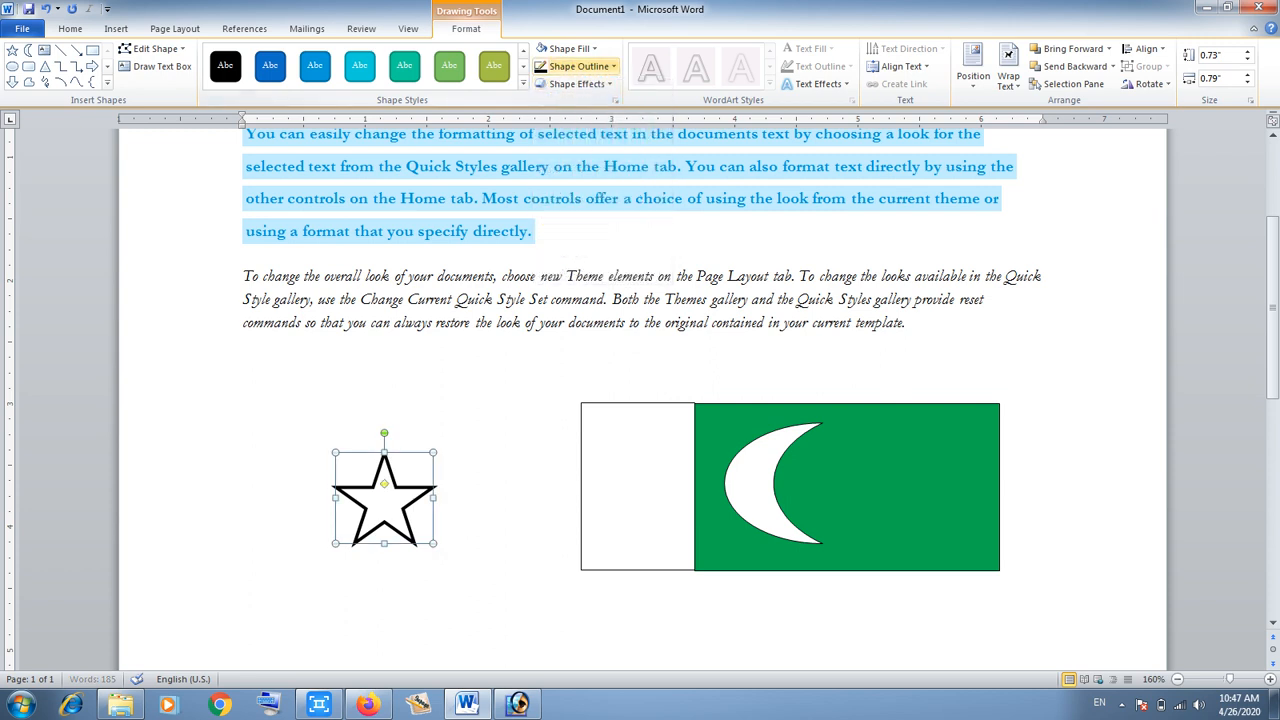
{"action": "left_click", "coordinate": [575, 66]}
{"action": "mouse_move", "coordinate": [575, 237]}
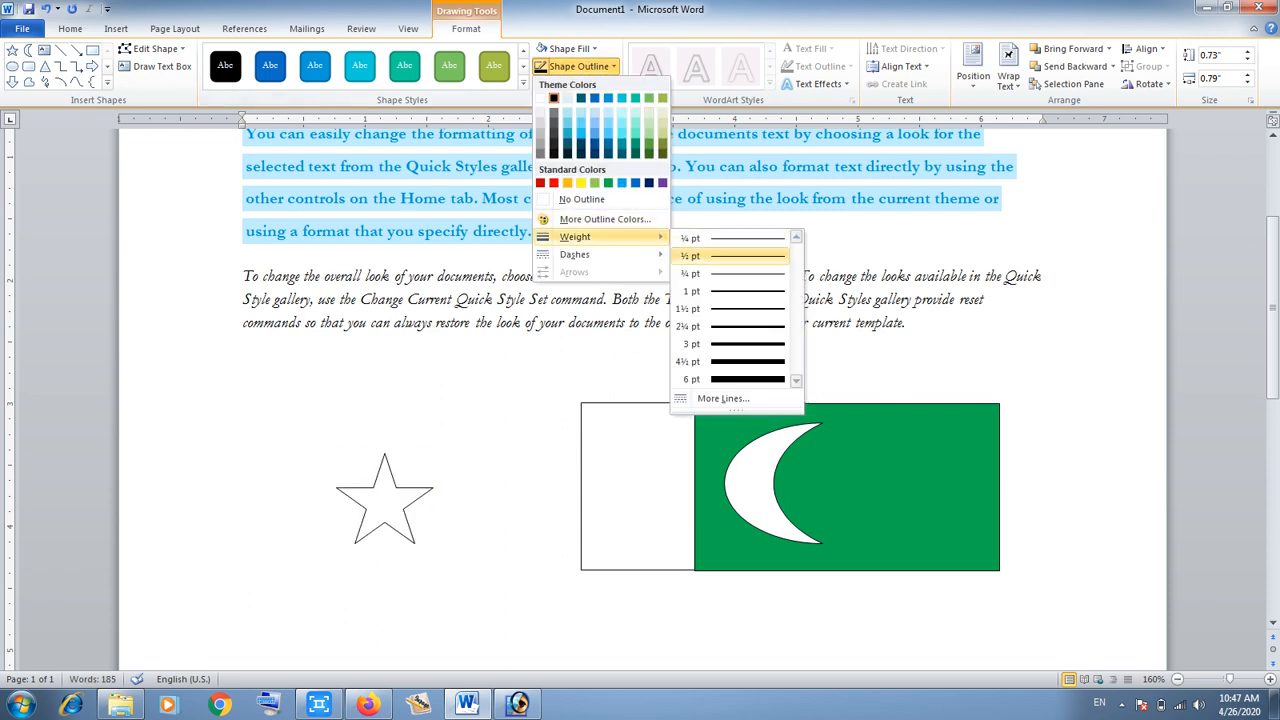
{"action": "left_click", "coordinate": [730, 256]}
{"action": "left_click_drag", "start_coordinate": [384, 497], "coordinate": [877, 481]}
{"action": "left_click", "coordinate": [906, 322]}
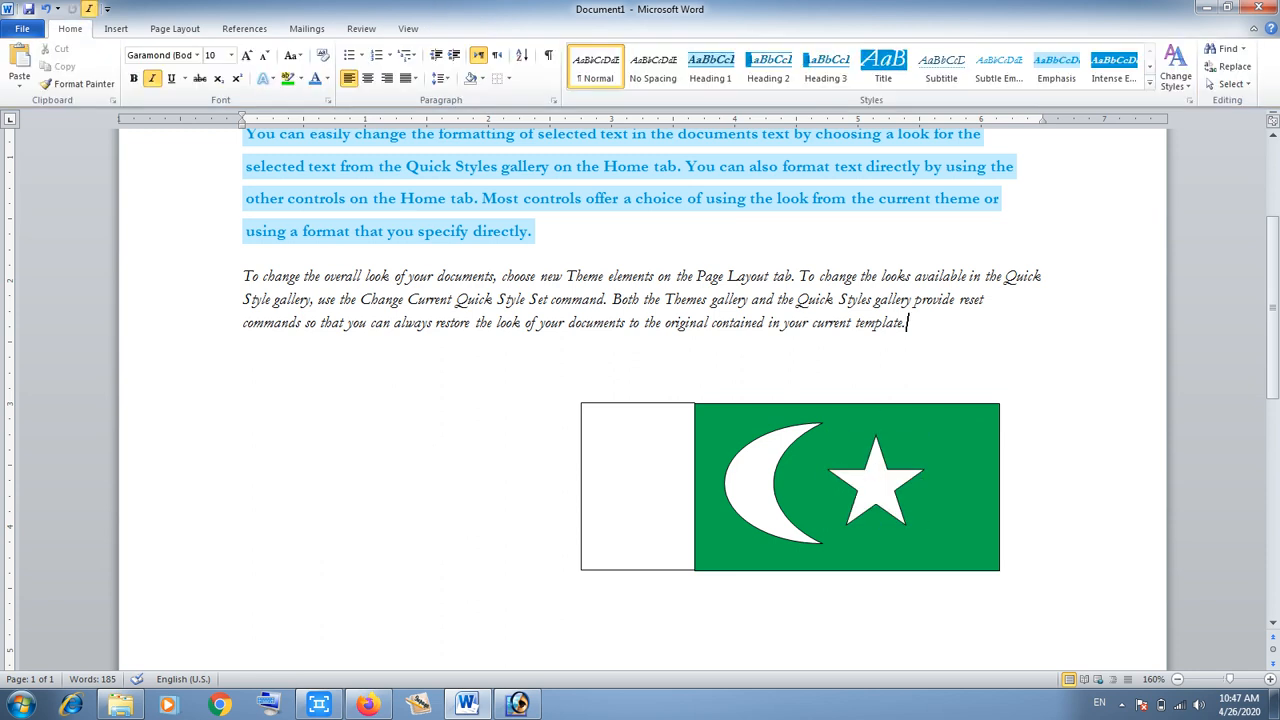
Step: Turn on the Select Objects mode for selecting several of the flag's shapes together
{"action": "left_click", "coordinate": [1228, 84]}
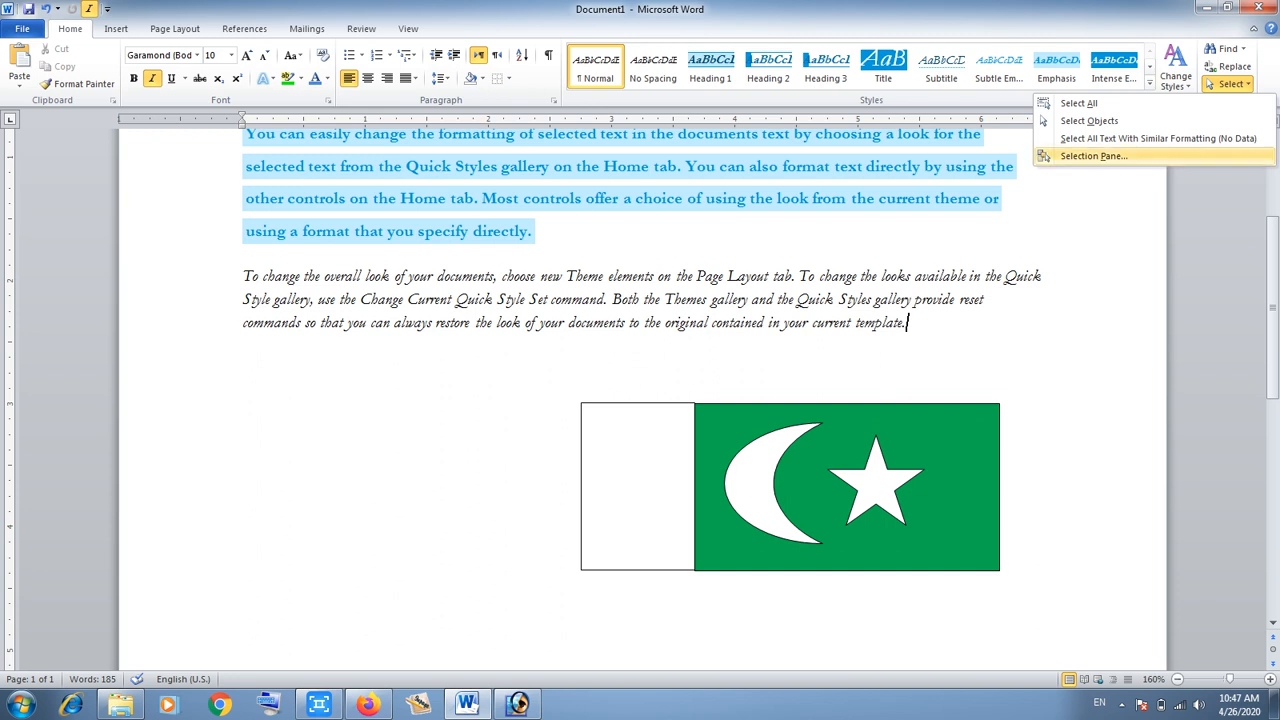
{"action": "left_click", "coordinate": [1088, 120]}
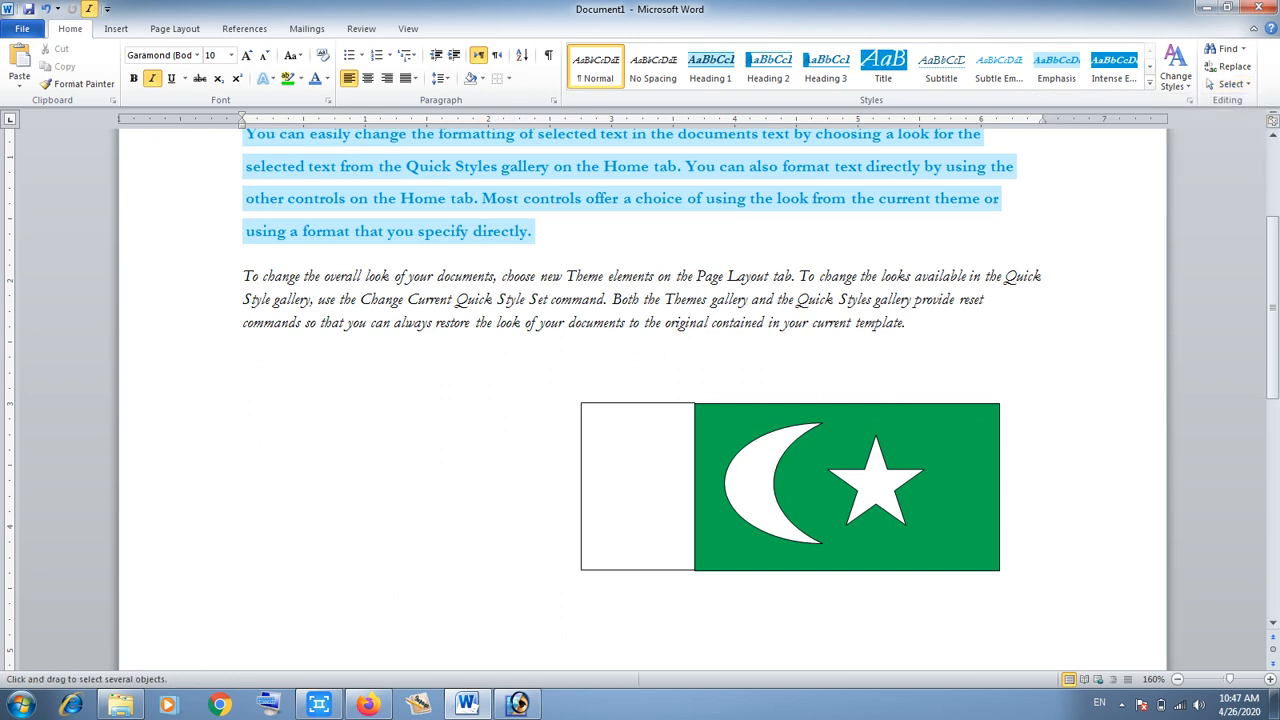